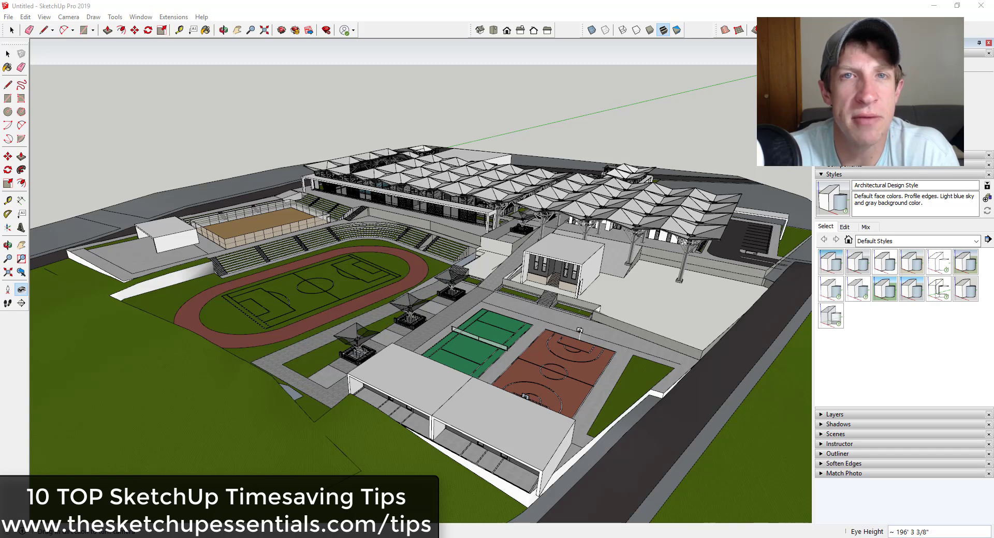
# - View the 3D Warehouse page of the Parque deportivo el Centenario model and close the window
pyautogui.click(150, 18)
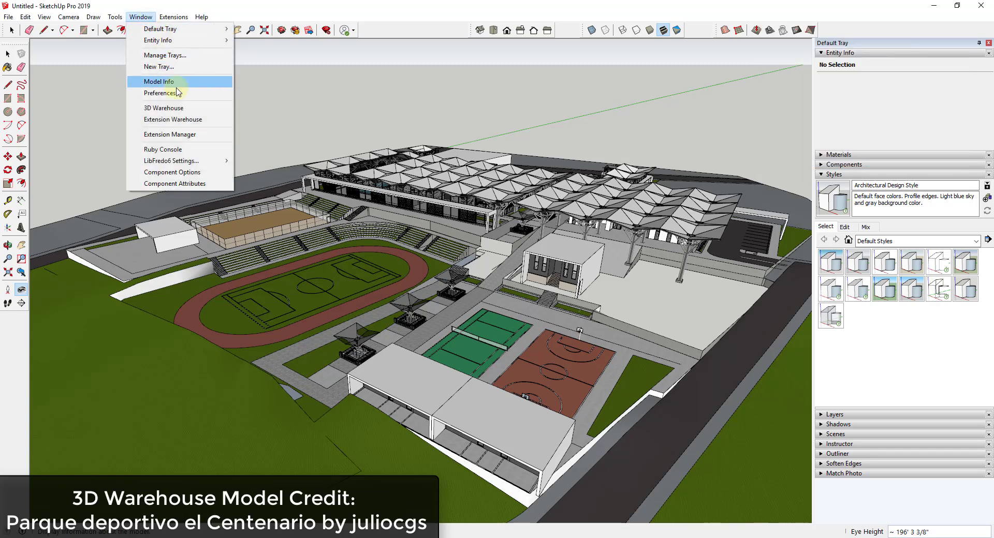
pyautogui.click(180, 108)
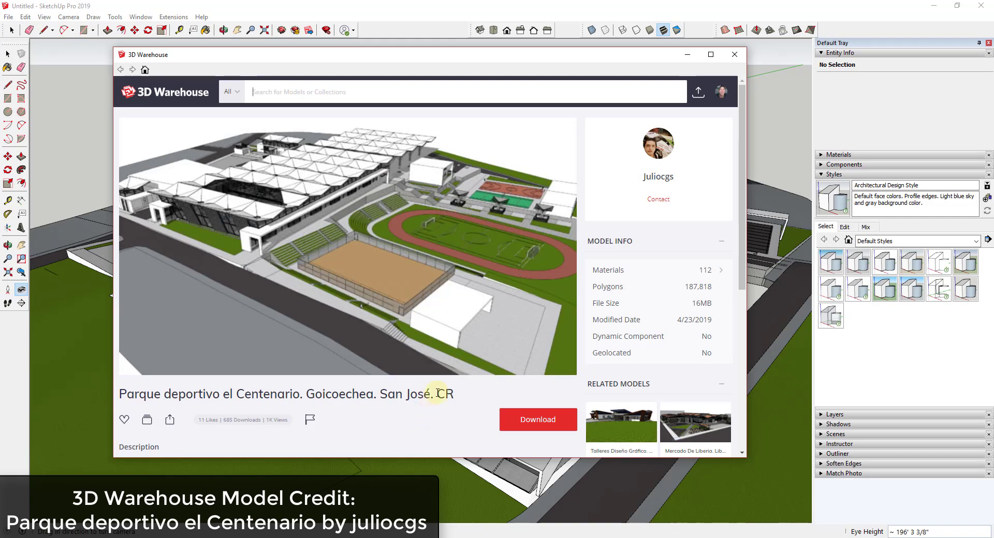
pyautogui.click(735, 55)
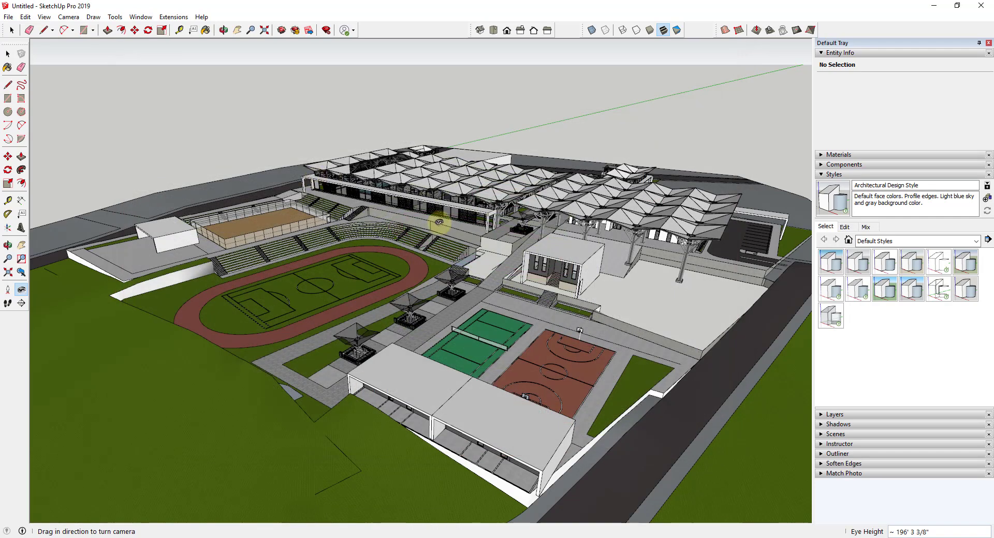
# - Examine the whole sports complex from different angles and distances, including the running track, courts and roofed building
pyautogui.moveTo(441, 223); pyautogui.dragTo(524, 228, button='middle')
pyautogui.scroll(-3, 524, 228)
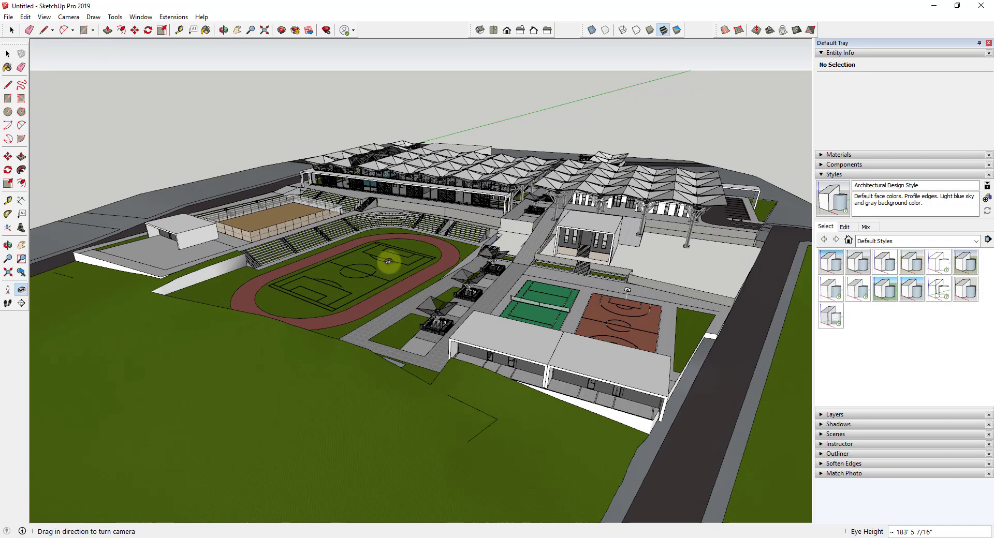
pyautogui.scroll(4, 388, 259)
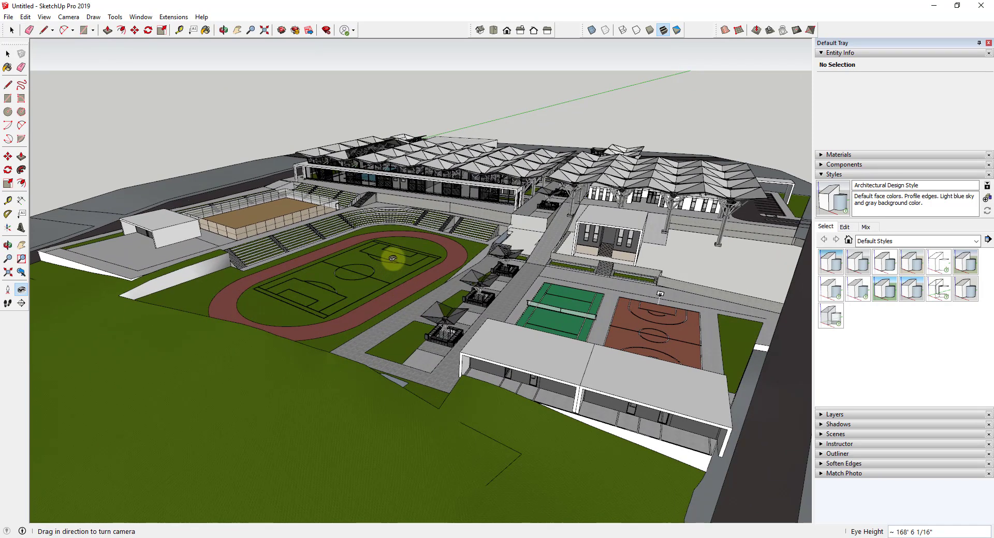
pyautogui.moveTo(435, 249); pyautogui.dragTo(437, 251, button='middle')
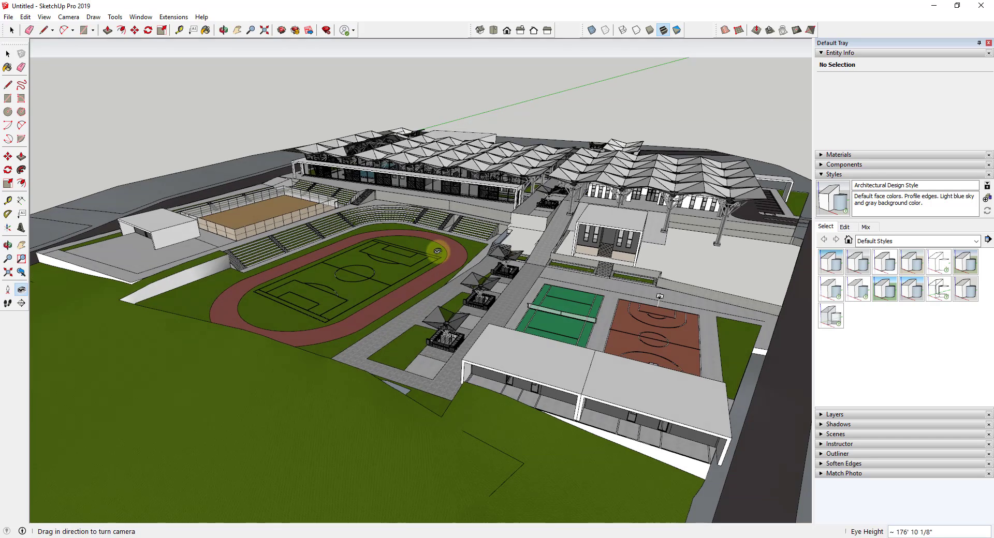
pyautogui.scroll(3, 436, 252)
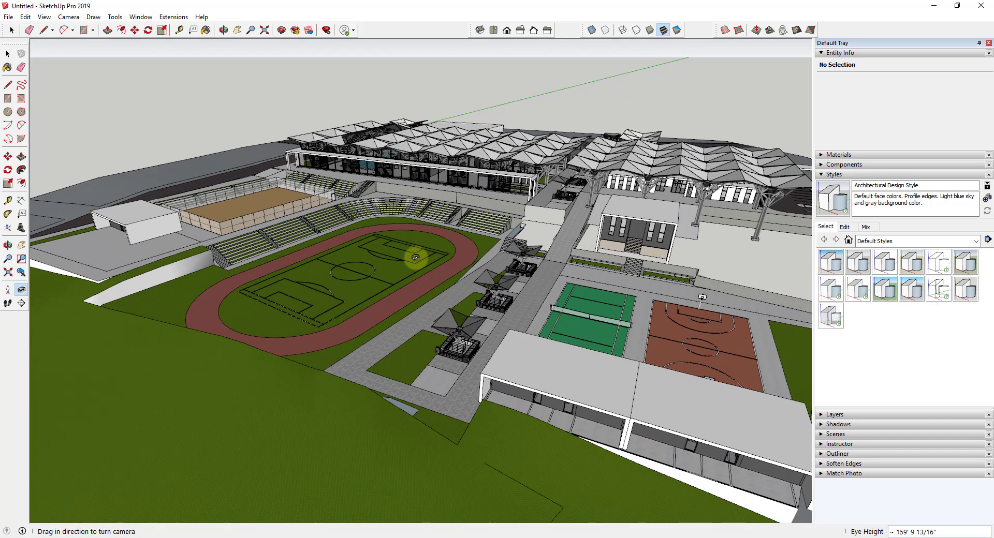
pyautogui.scroll(2, 415, 257)
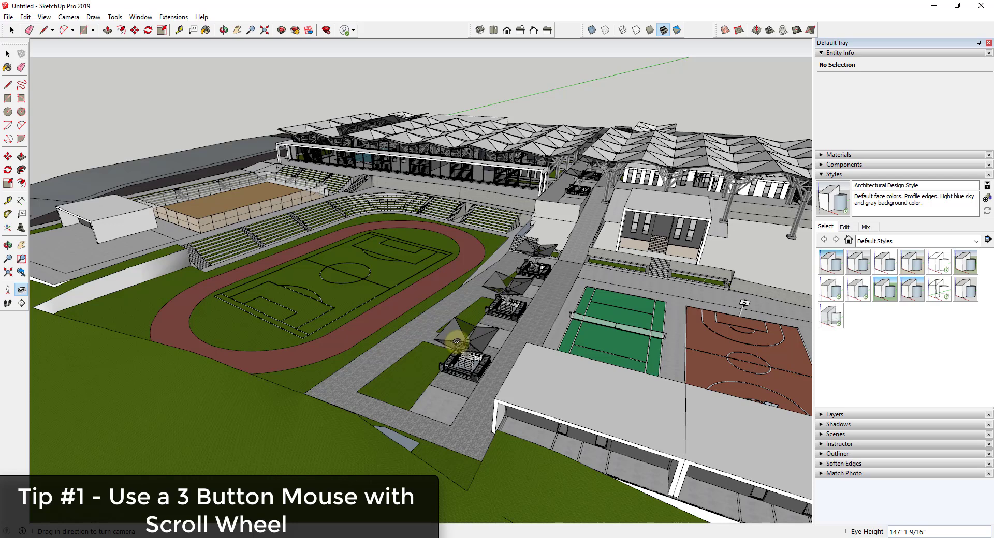
pyautogui.moveTo(455, 342); pyautogui.dragTo(496, 306)
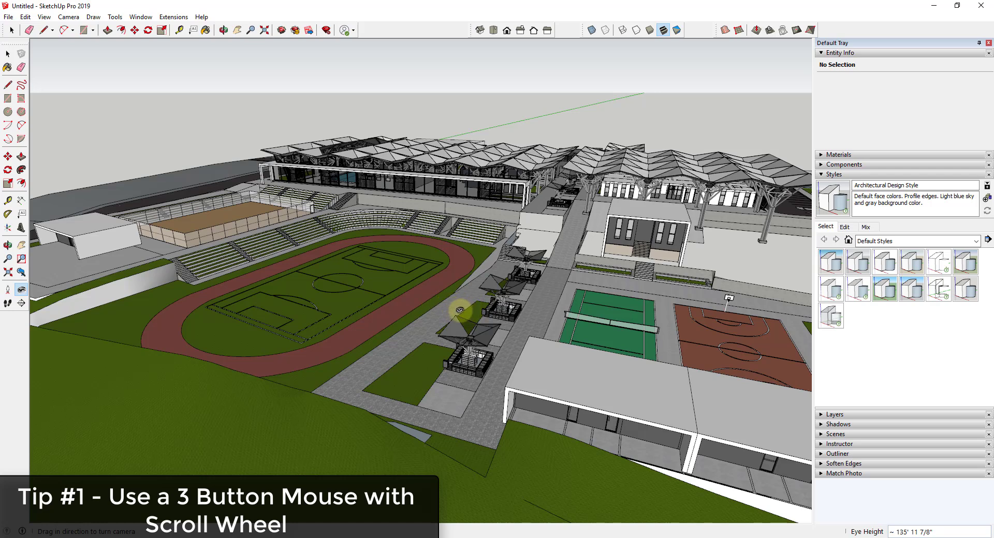
pyautogui.scroll(1, 419, 334)
pyautogui.scroll(-2, 463, 294)
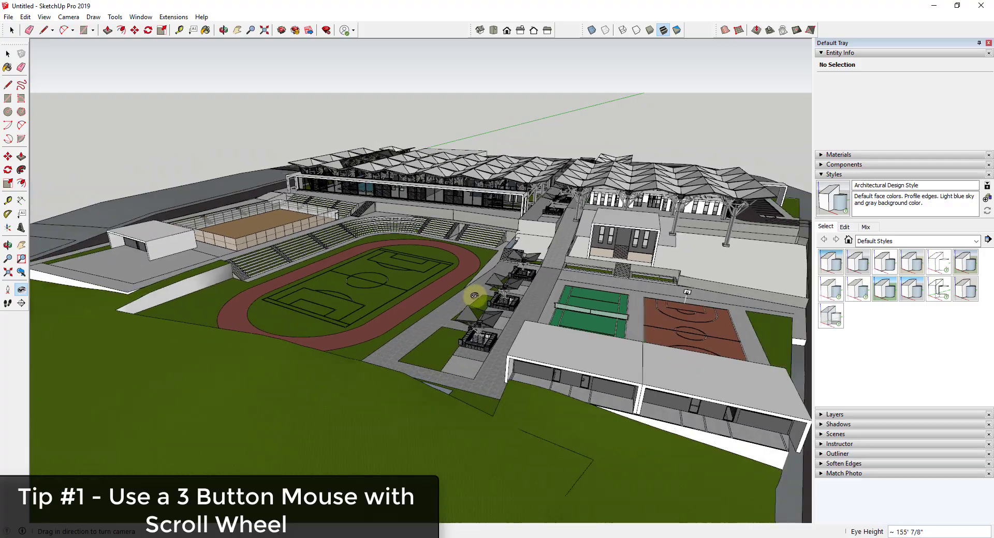
# - Inspect the soccer field's center circle up close and return to a view of the full running track
pyautogui.moveTo(435, 280); pyautogui.dragTo(276, 271, button='middle')
pyautogui.scroll(-2, 378, 273)
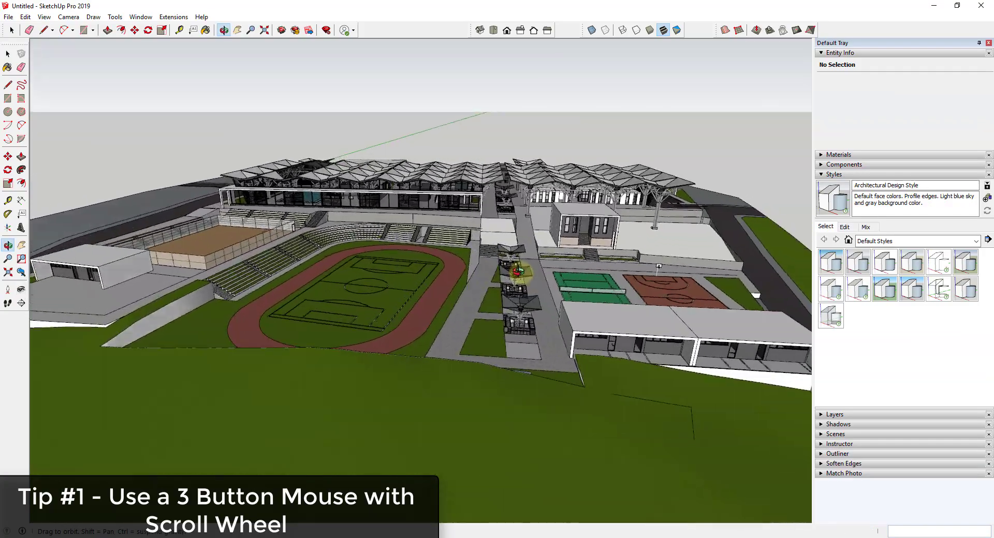
pyautogui.scroll(3, 388, 290)
pyautogui.scroll(2, 348, 275)
pyautogui.scroll(-3, 337, 273)
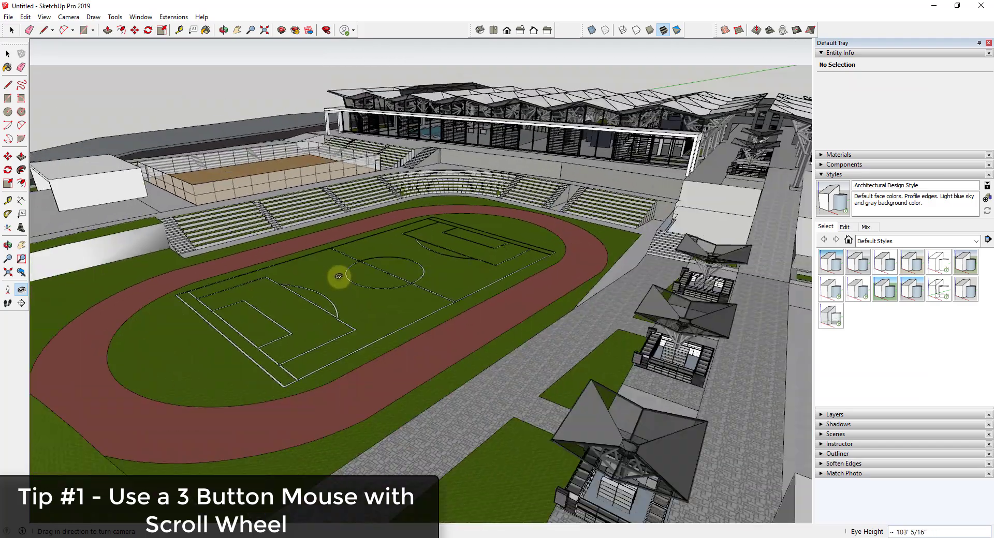
pyautogui.scroll(4, 340, 280)
pyautogui.scroll(6, 393, 261)
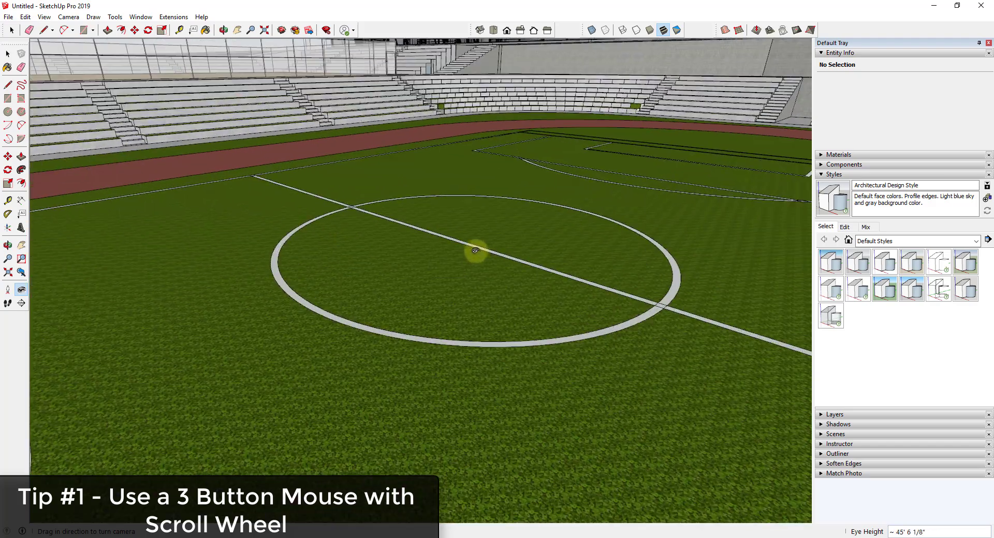
pyautogui.scroll(-8, 487, 261)
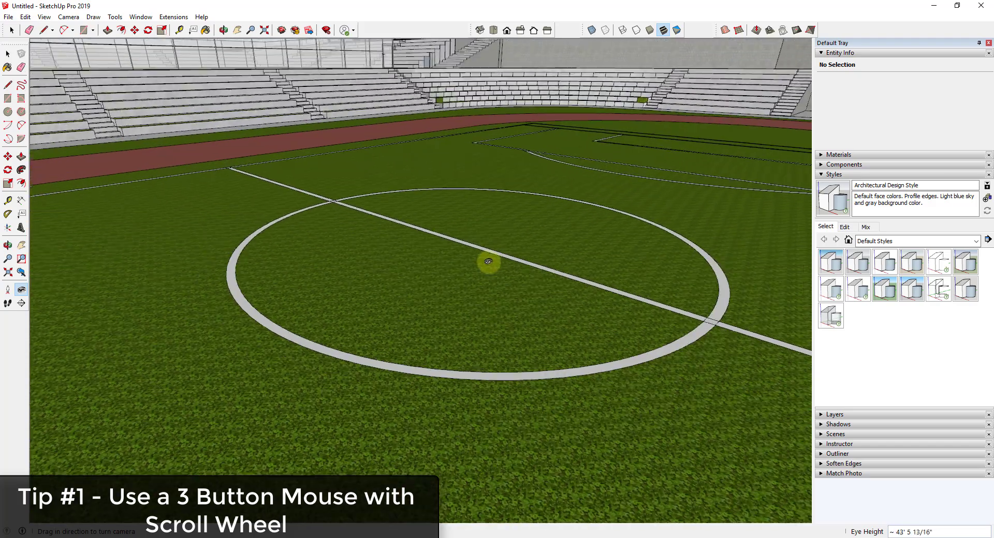
pyautogui.scroll(3, 487, 259)
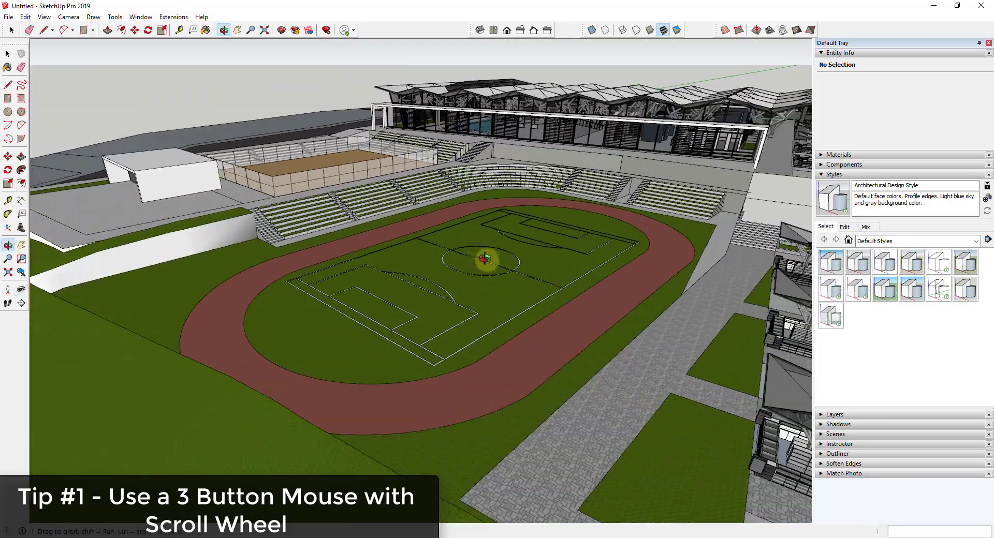
# - Examine the running track, bleachers and adjoining paved walkway from several camera angles
pyautogui.moveTo(483, 257); pyautogui.dragTo(538, 248, button='middle')
pyautogui.hotkey('shift', 'l')
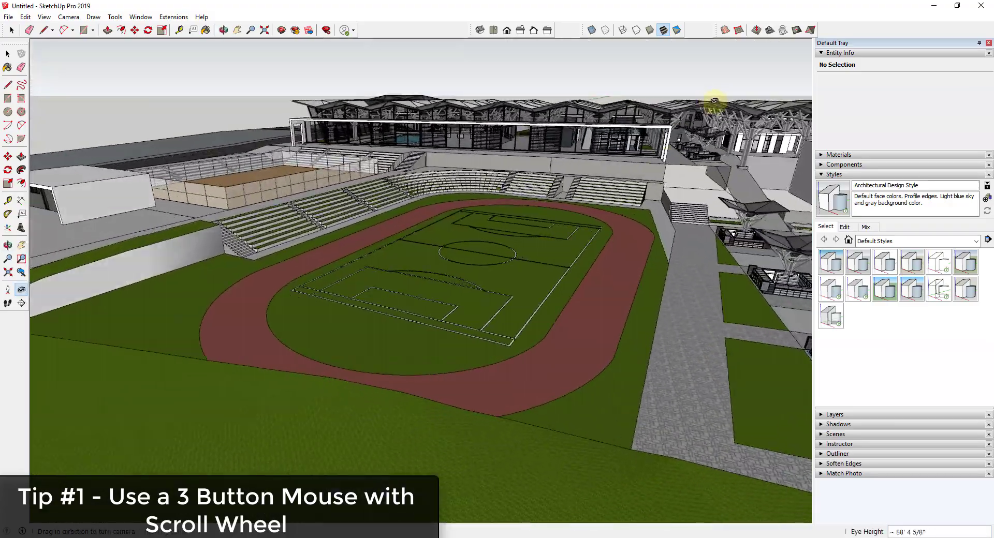
pyautogui.moveTo(716, 100); pyautogui.dragTo(459, 170)
pyautogui.scroll(-3, 459, 171)
pyautogui.moveTo(459, 171); pyautogui.dragTo(454, 273, button='middle')
pyautogui.scroll(2, 454, 273)
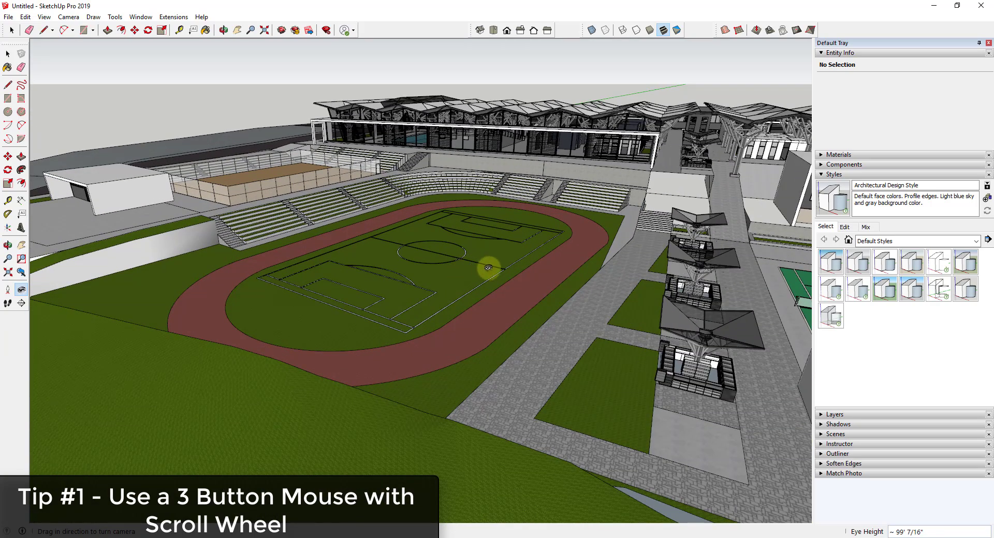
pyautogui.moveTo(493, 268); pyautogui.dragTo(523, 288, button='middle')
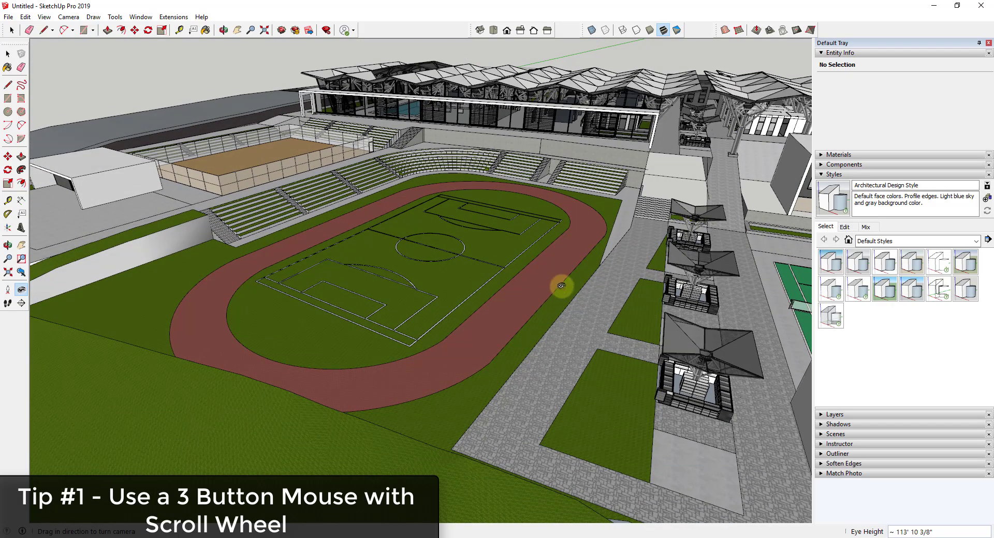
pyautogui.moveTo(543, 288); pyautogui.dragTo(639, 240, button='middle')
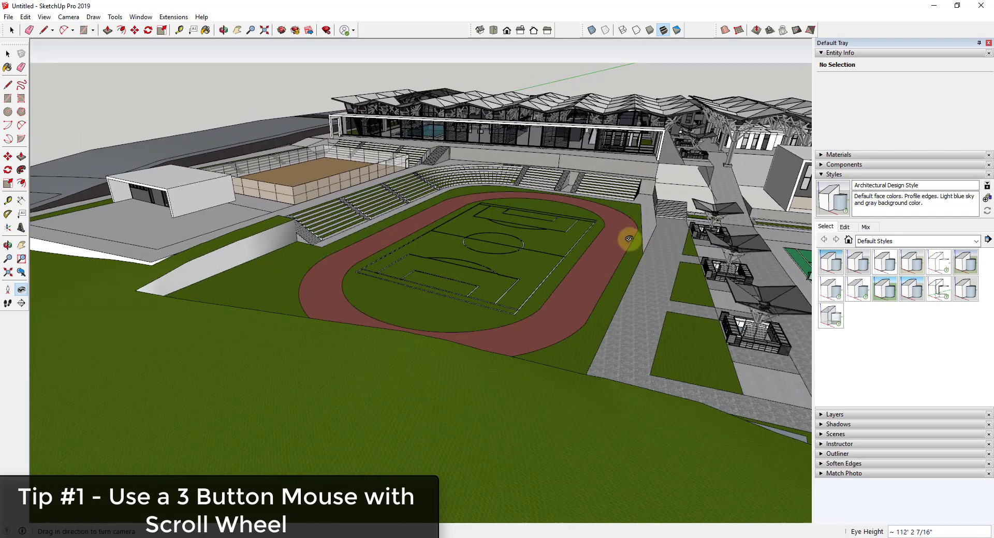
pyautogui.scroll(2, 625, 243)
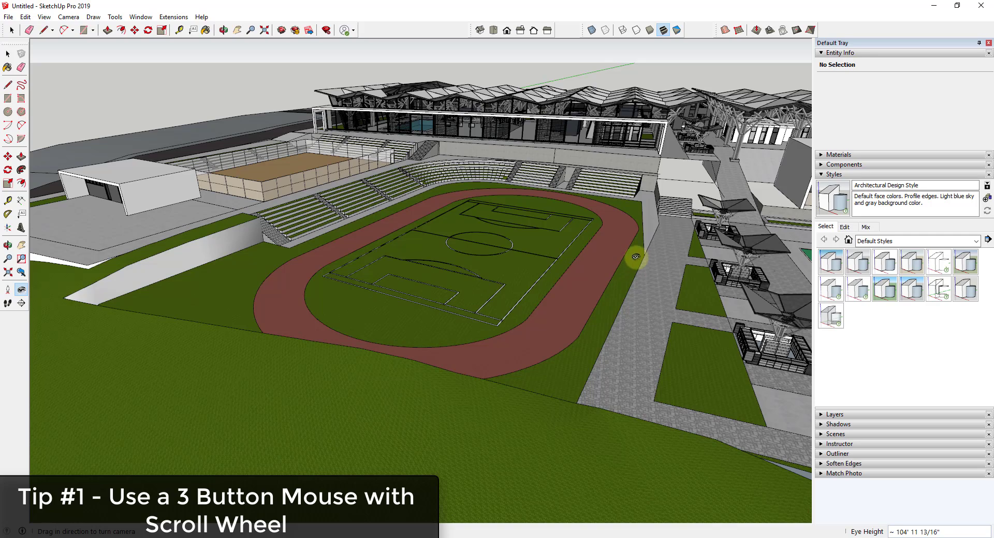
pyautogui.moveTo(632, 255); pyautogui.dragTo(612, 268, button='middle')
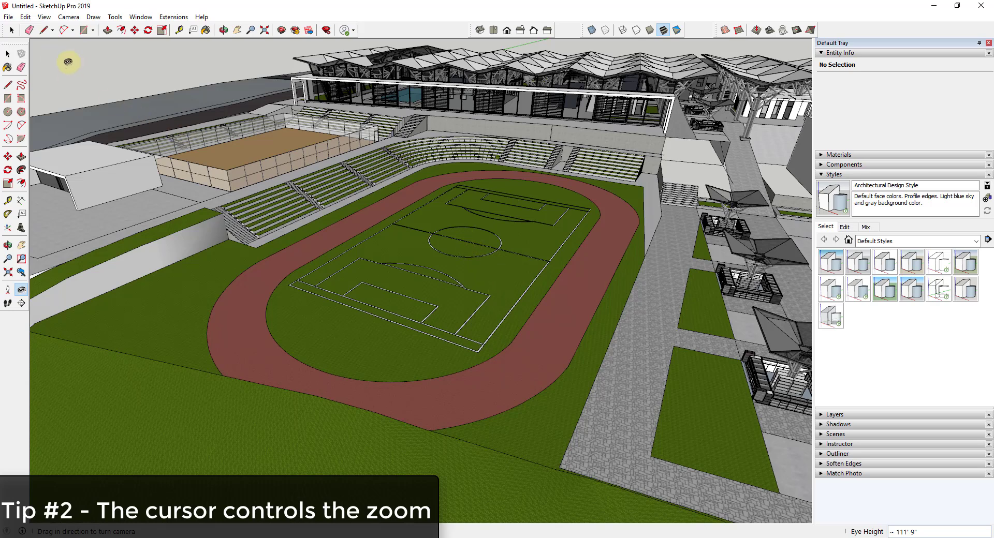
# - Zoom toward the empty background beyond the fenced sand court and back out to the running track
pyautogui.scroll(10, 68, 62)
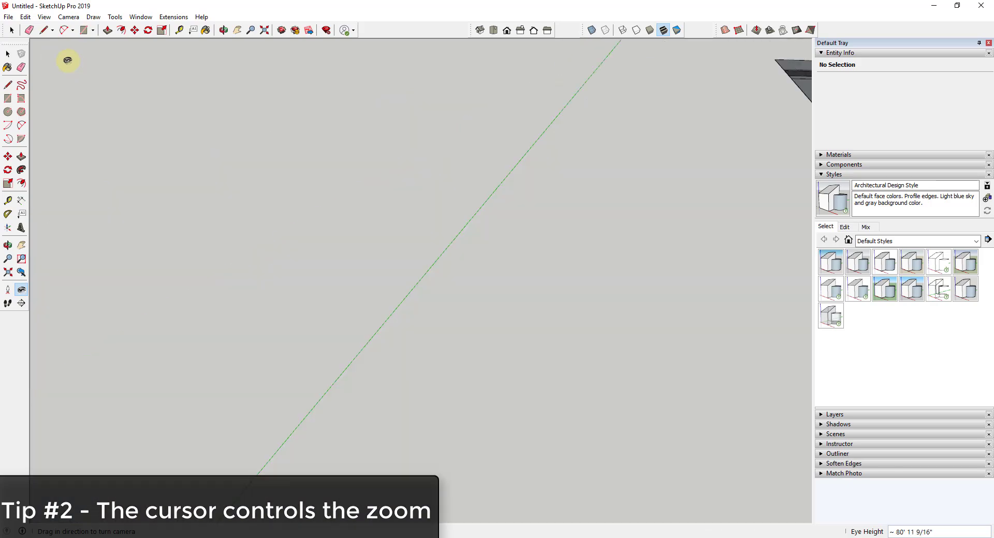
pyautogui.scroll(-10, 68, 60)
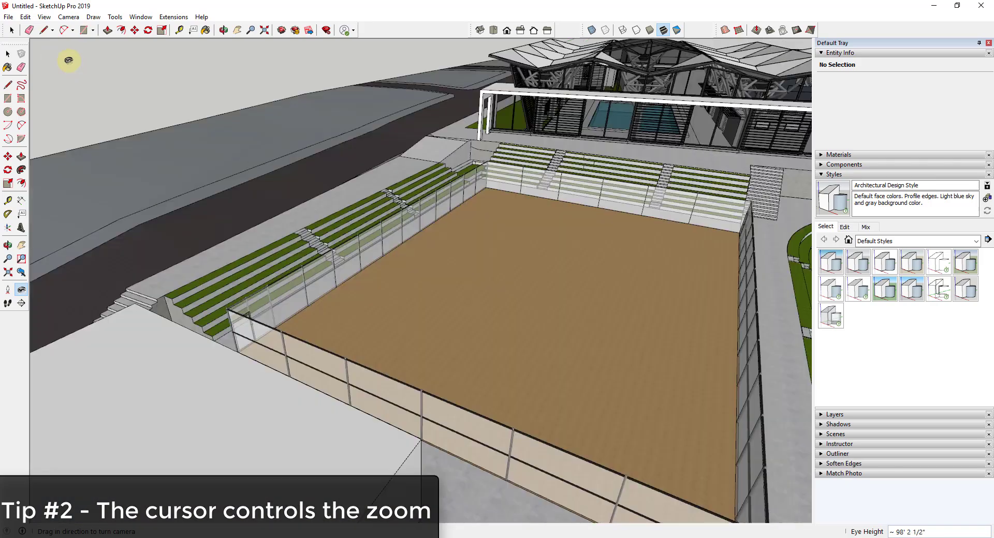
pyautogui.scroll(3, 68, 60)
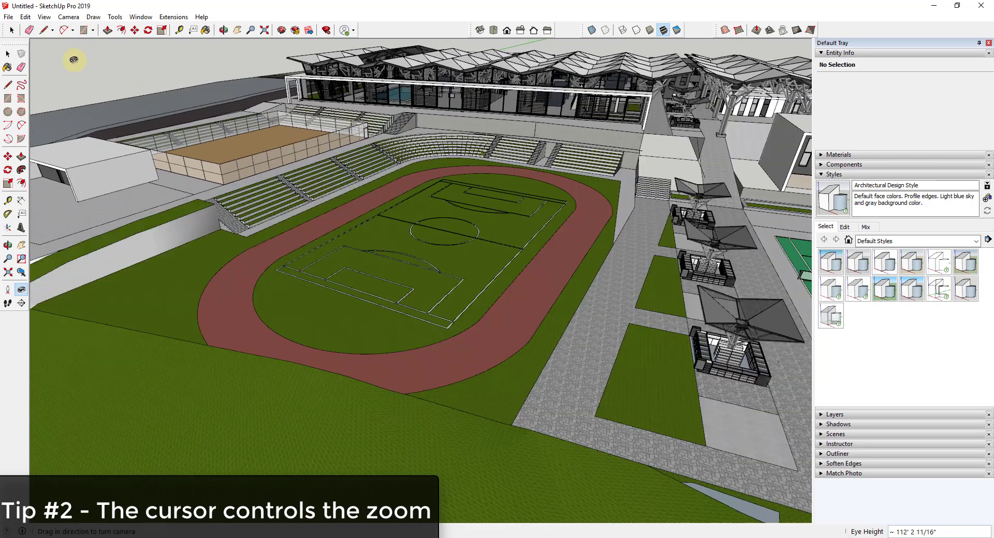
pyautogui.press('o')
pyautogui.press('l')
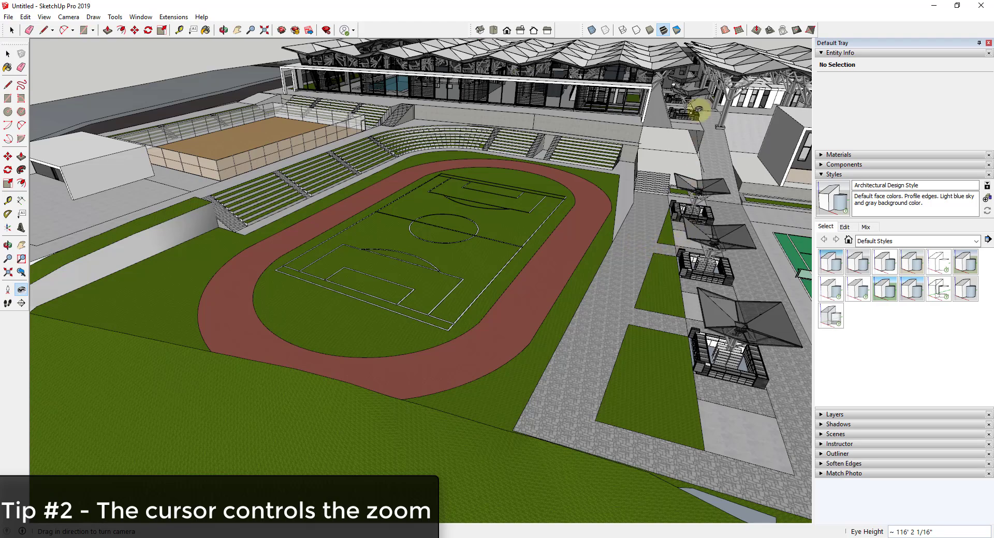
# - Zoom in on the halfway line inside the soccer field's center circle and back out to the stadium
pyautogui.scroll(3, 443, 228)
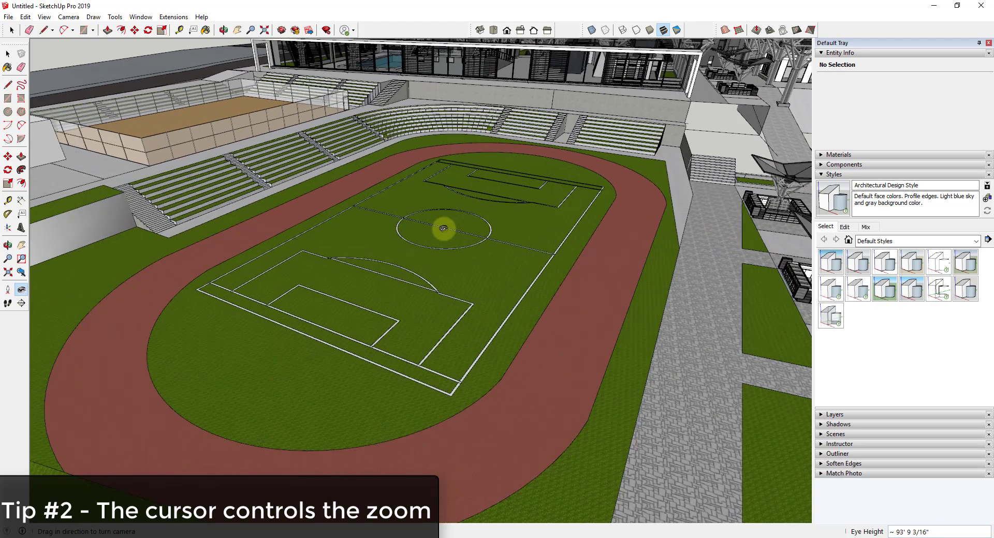
pyautogui.scroll(8, 442, 228)
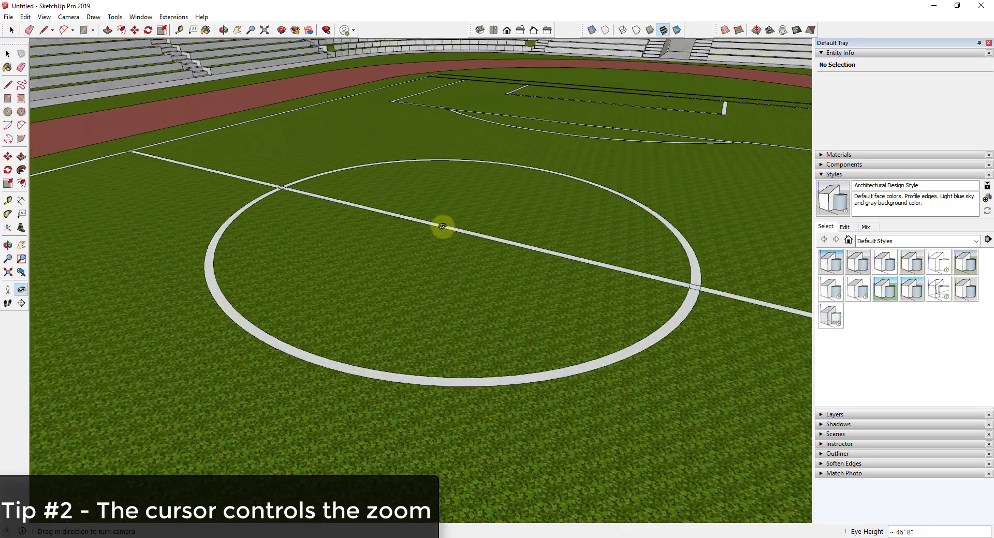
pyautogui.scroll(1, 442, 225)
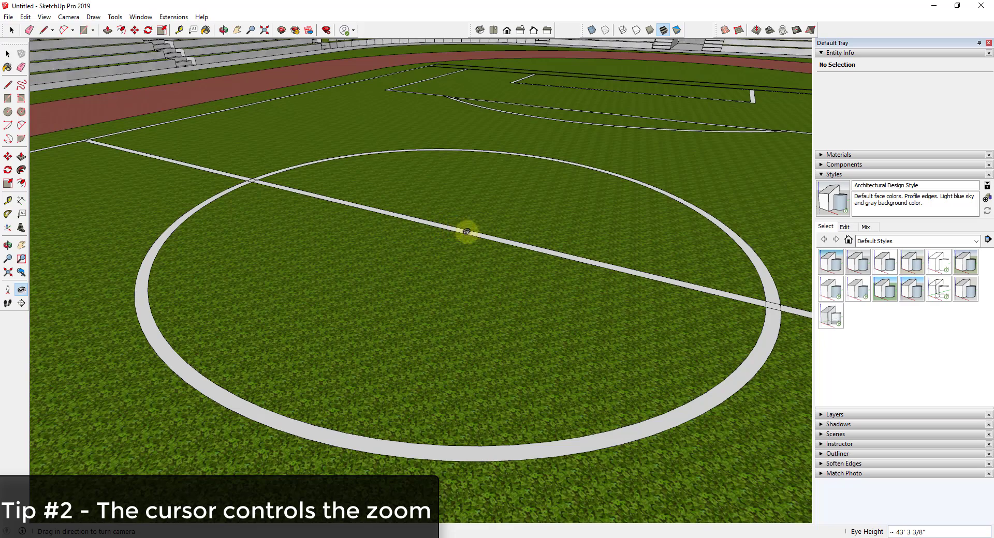
pyautogui.scroll(-2, 463, 231)
pyautogui.scroll(-4, 474, 233)
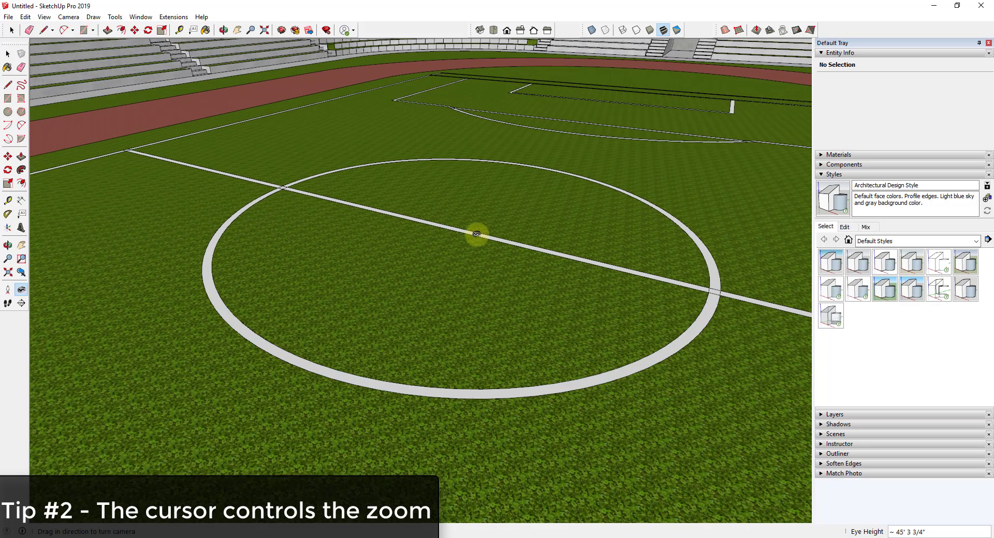
pyautogui.scroll(-10, 476, 234)
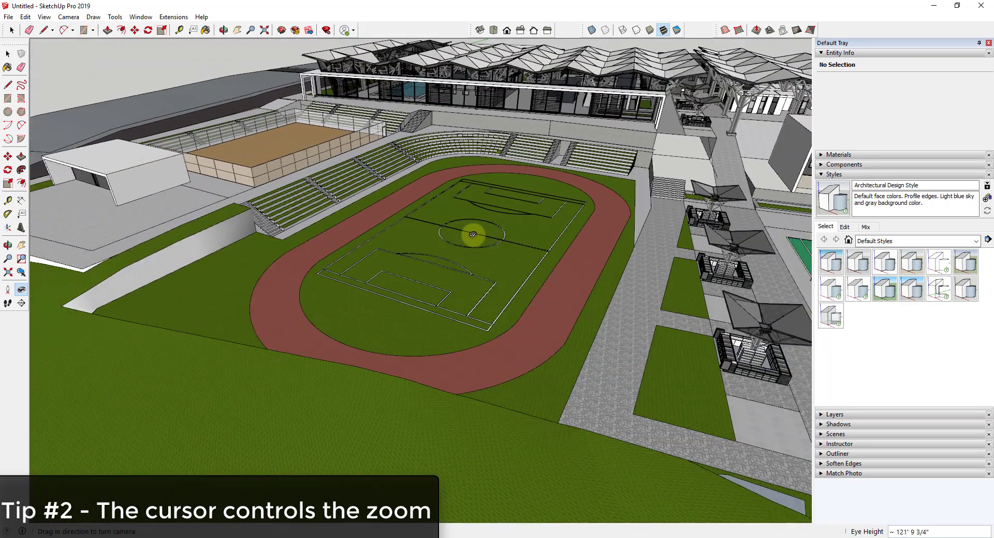
# - Zoom in on the canopied kiosk on the paved walkway near the building and return to the running track
pyautogui.scroll(10, 673, 119)
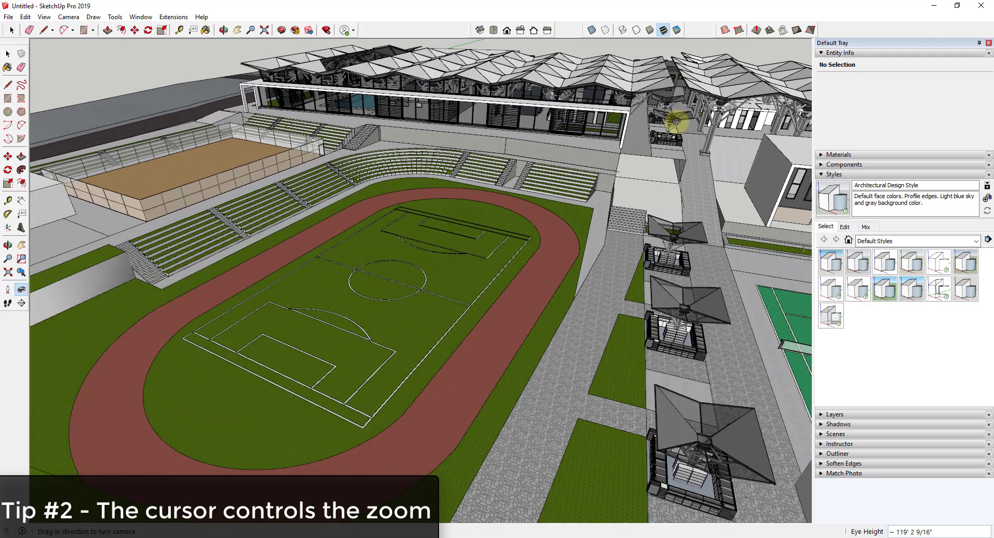
pyautogui.scroll(3, 671, 119)
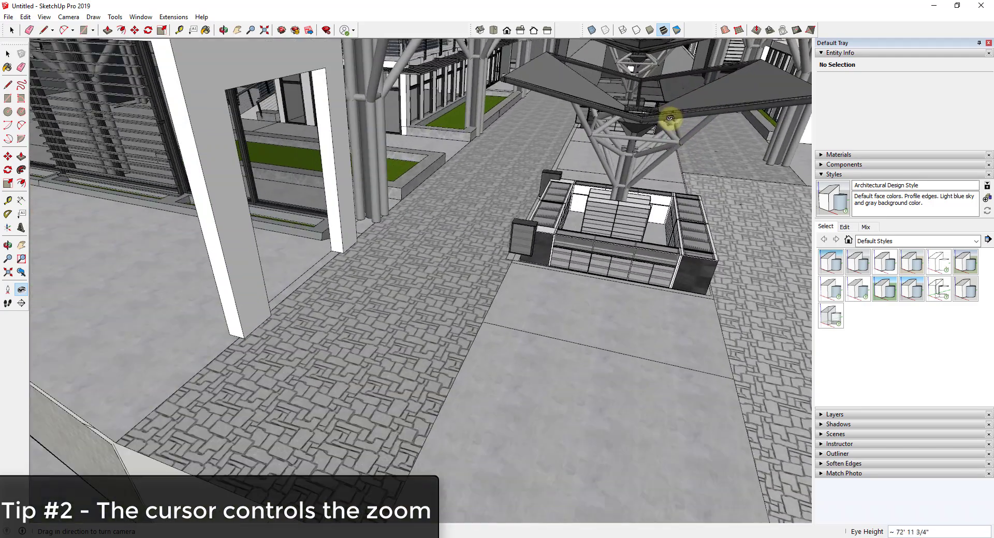
pyautogui.scroll(-15, 669, 119)
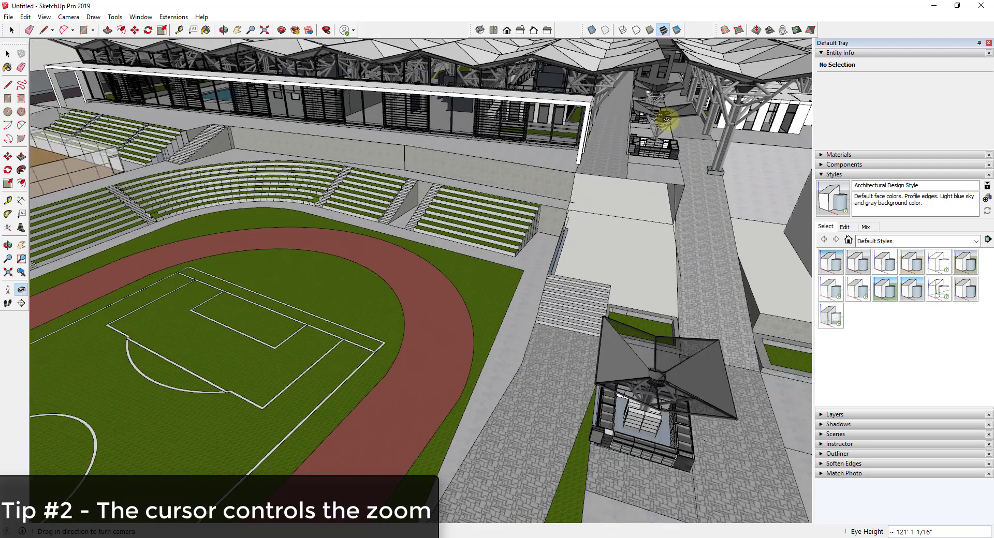
pyautogui.scroll(5, 472, 207)
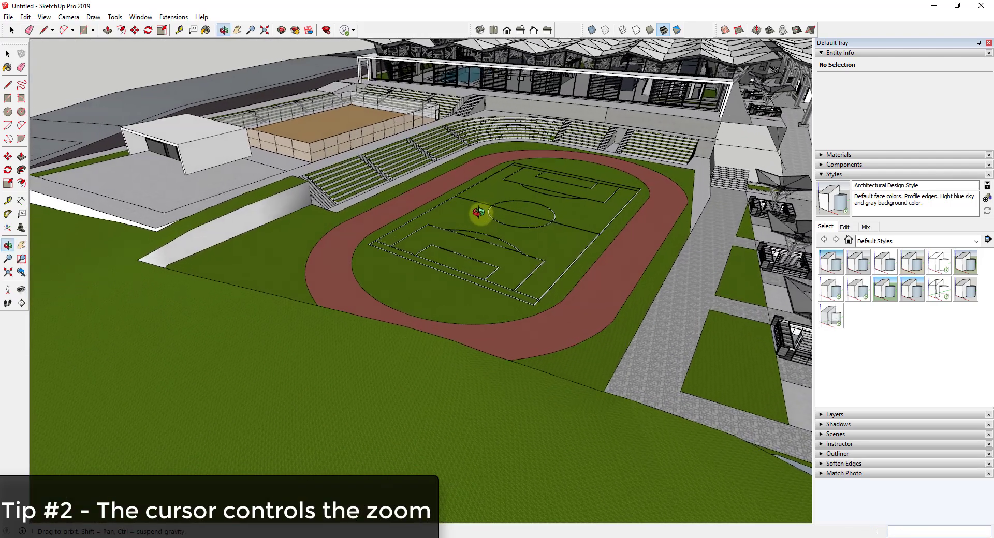
pyautogui.scroll(3, 580, 222)
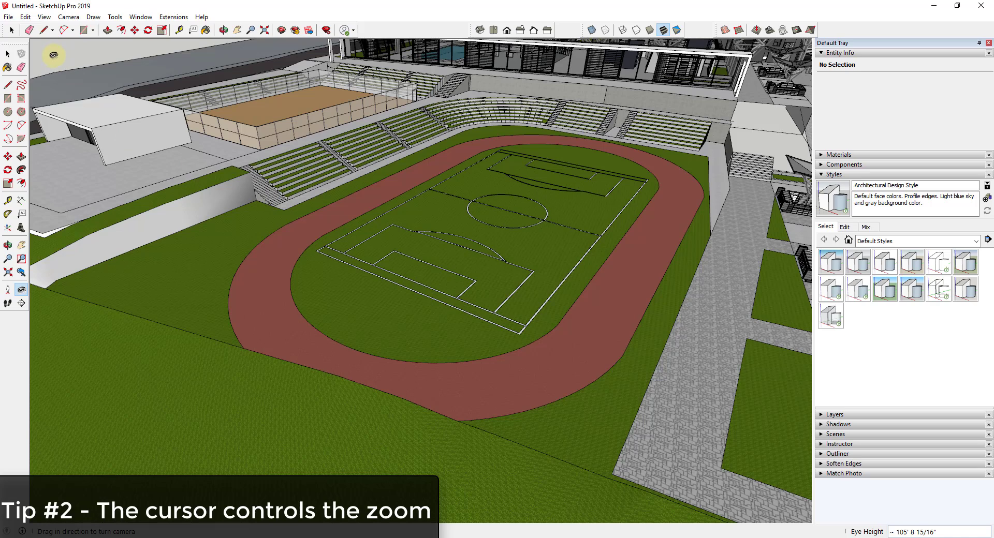
# - Zoom out from the stadium toward the empty background beyond the site and back in to the running track
pyautogui.scroll(-5, 54, 55)
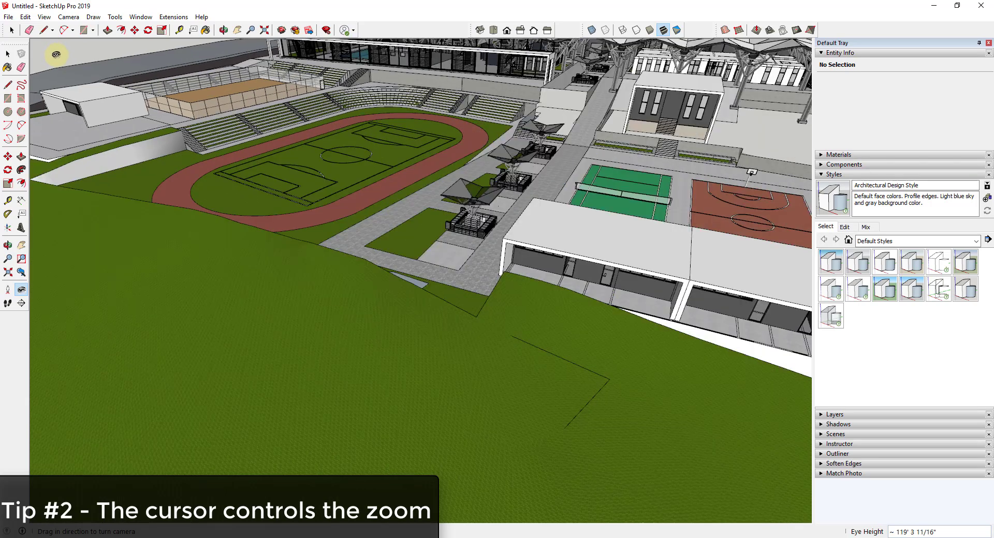
pyautogui.scroll(-5, 57, 55)
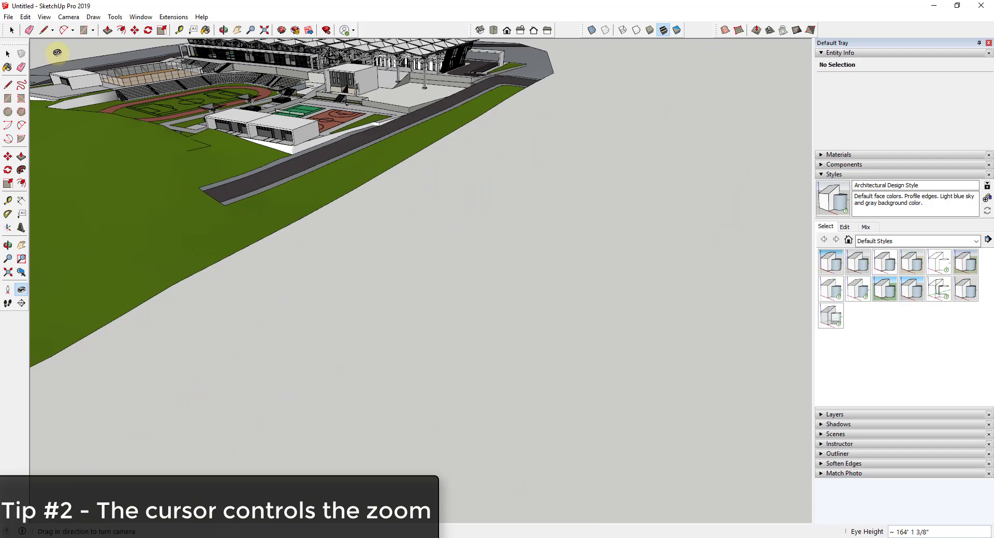
pyautogui.scroll(6, 57, 53)
pyautogui.scroll(-3, 56, 52)
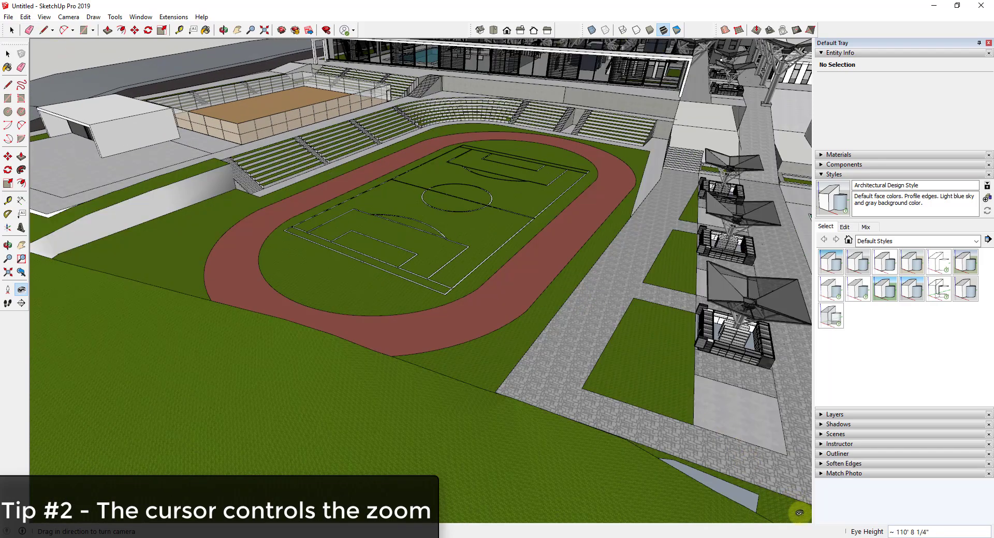
# - Zoom out about the far end of the paved walkway, and zoom back in toward the soccer field's center circle
pyautogui.scroll(-8, 799, 513)
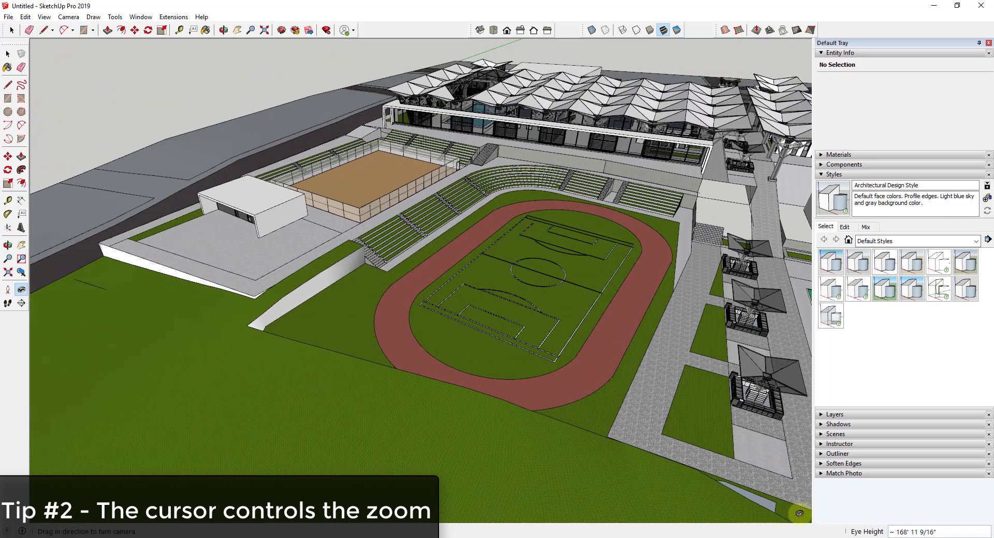
pyautogui.scroll(-1, 799, 513)
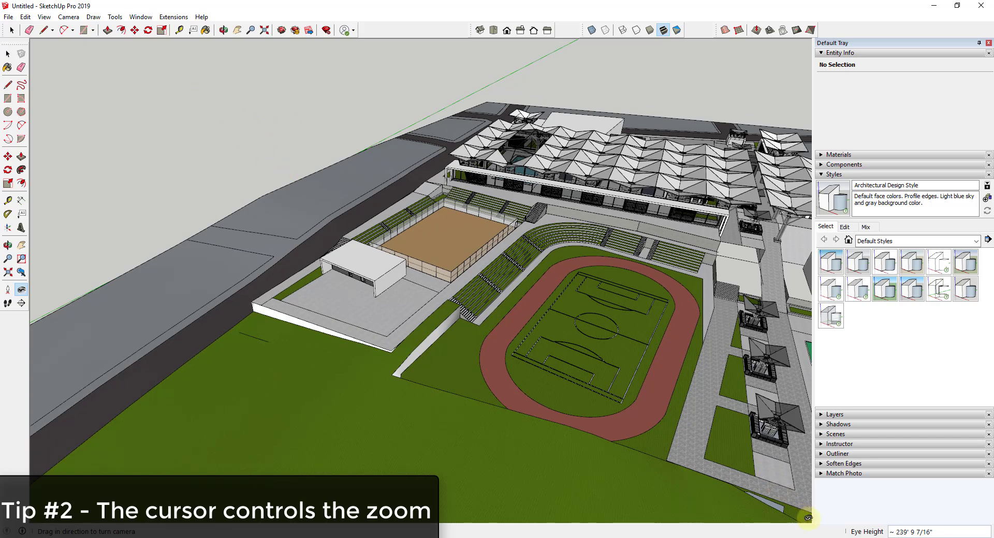
pyautogui.scroll(1, 725, 417)
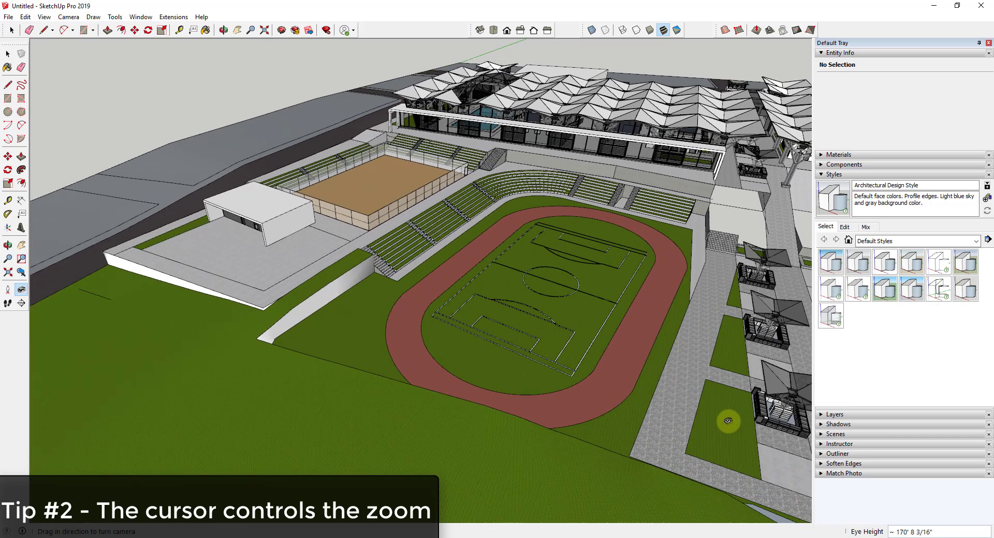
pyautogui.scroll(1, 556, 282)
pyautogui.scroll(2, 556, 282)
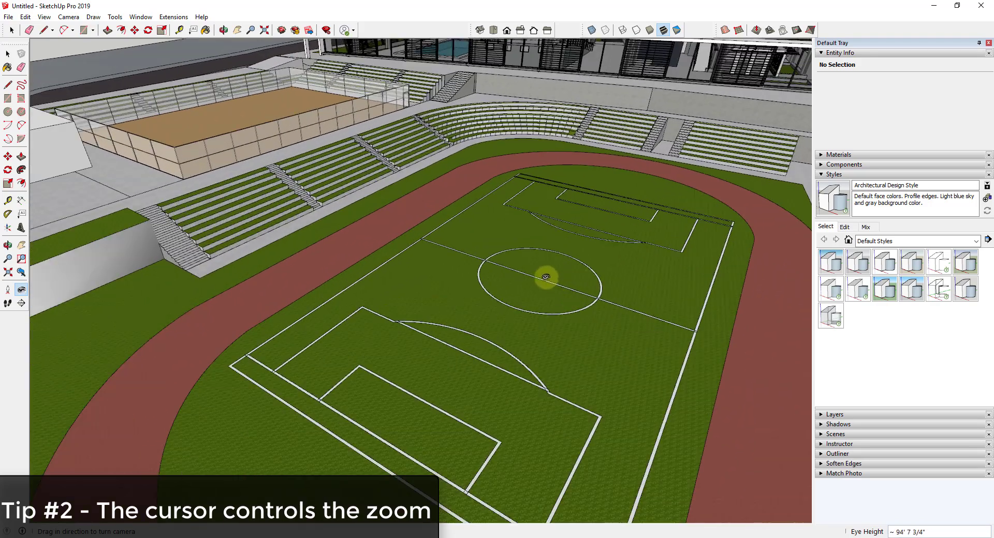
# - Zoom in closer on the soccer field's center circle and back out to the whole running track
pyautogui.scroll(-1, 470, 260)
pyautogui.scroll(2, 501, 273)
pyautogui.scroll(1, 502, 273)
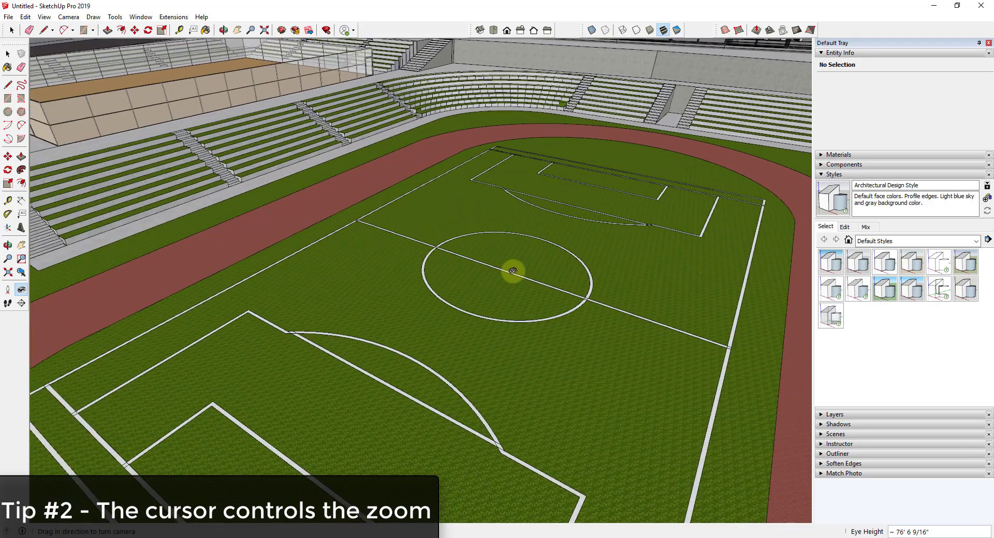
pyautogui.scroll(1, 521, 277)
pyautogui.scroll(-3, 503, 273)
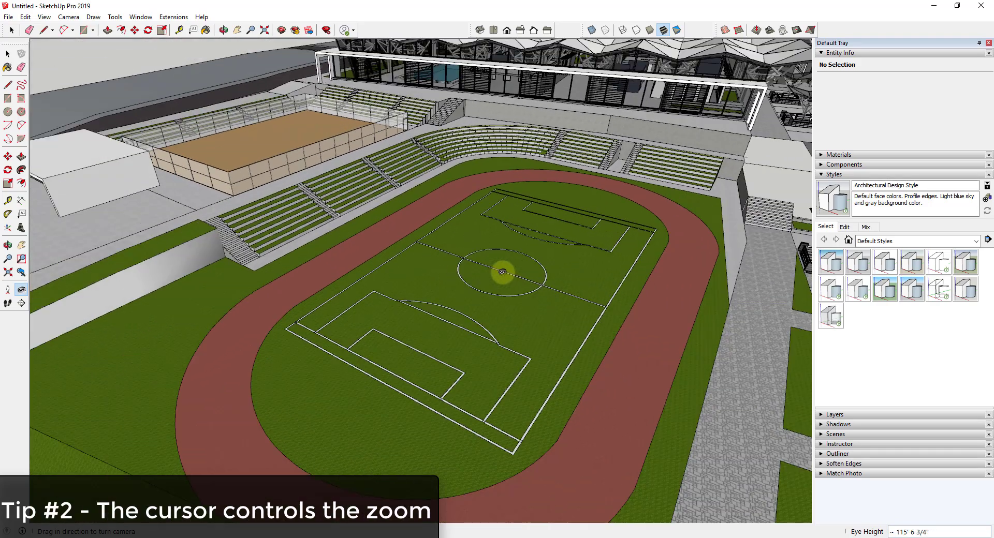
pyautogui.scroll(-1, 502, 273)
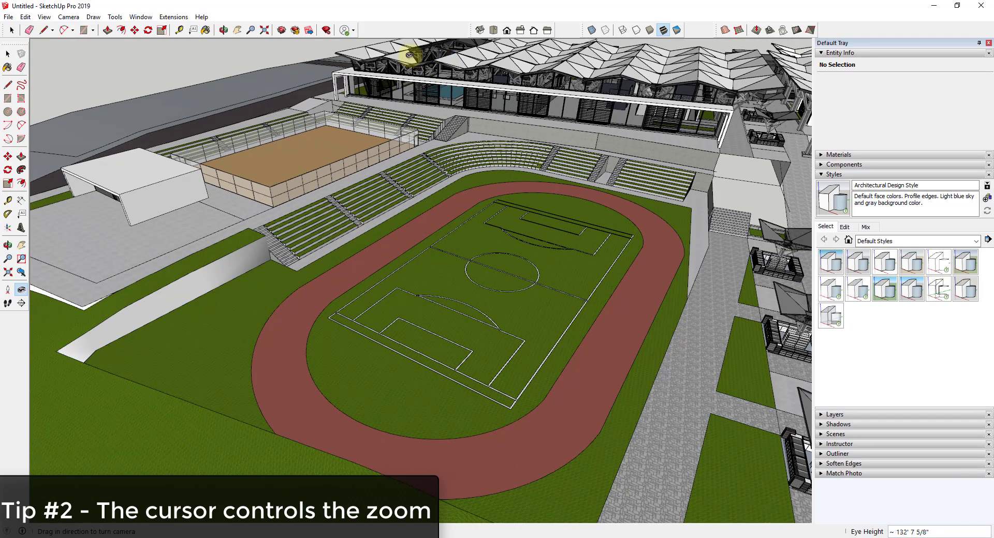
# - Zoom out to the whole sports park, in to the running track, and back out to include the tennis court
pyautogui.scroll(-6, 409, 176)
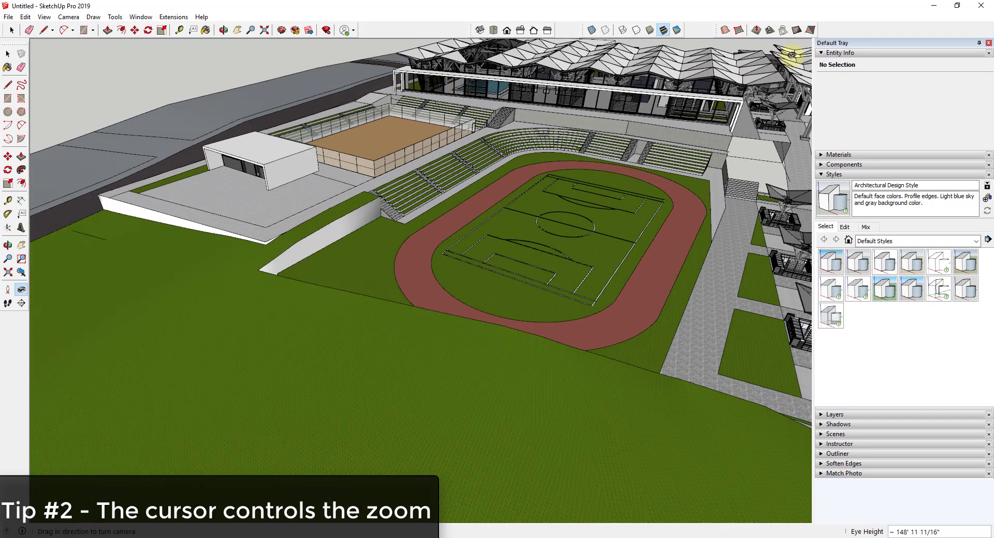
pyautogui.scroll(3, 414, 217)
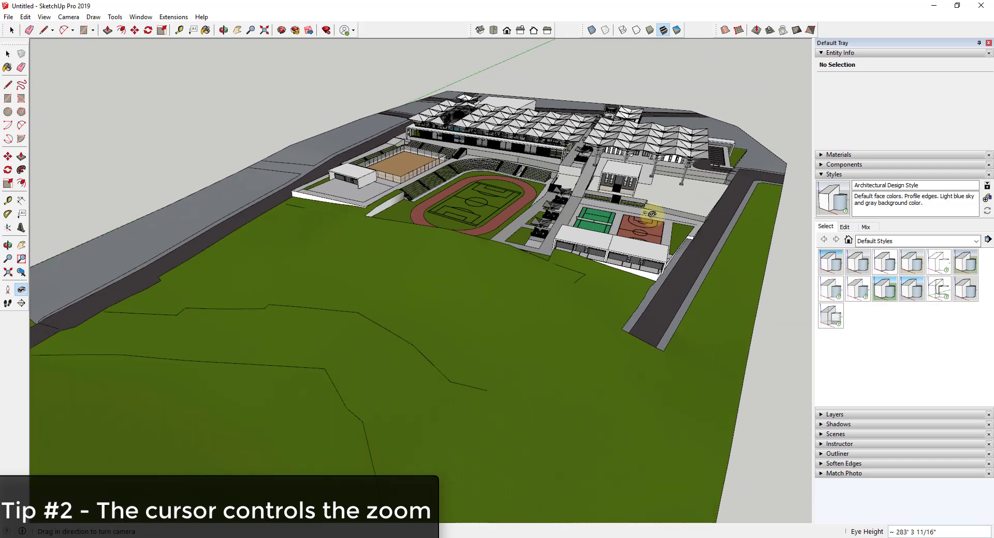
pyautogui.scroll(-2, 429, 196)
pyautogui.scroll(4, 441, 180)
pyautogui.scroll(3, 445, 181)
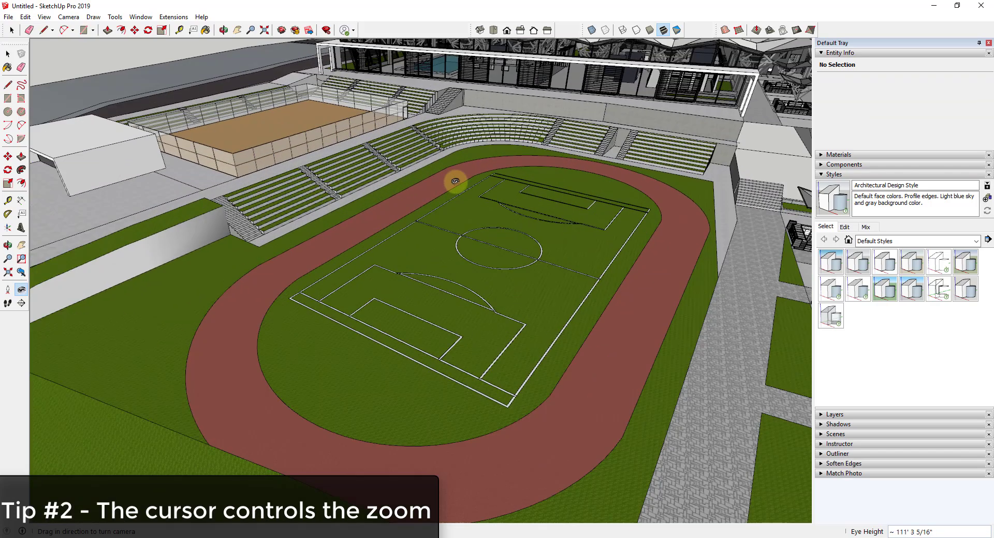
pyautogui.scroll(2, 600, 209)
pyautogui.scroll(-3, 346, 227)
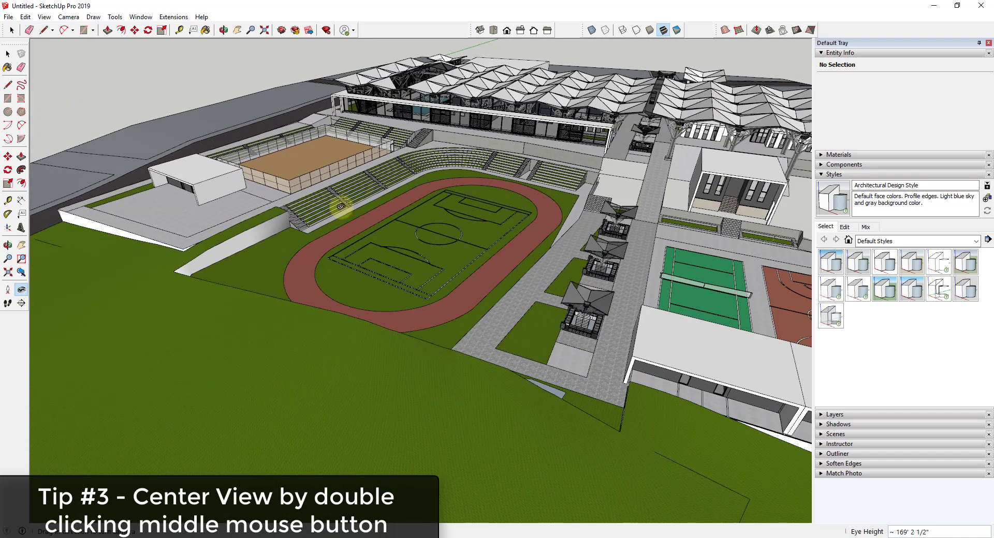
# - Center the view in turn on the soccer field, canopy roof, soccer field again, open lawn and finally the soccer field
pyautogui.moveTo(339, 206); pyautogui.dragTo(523, 250, button='middle')
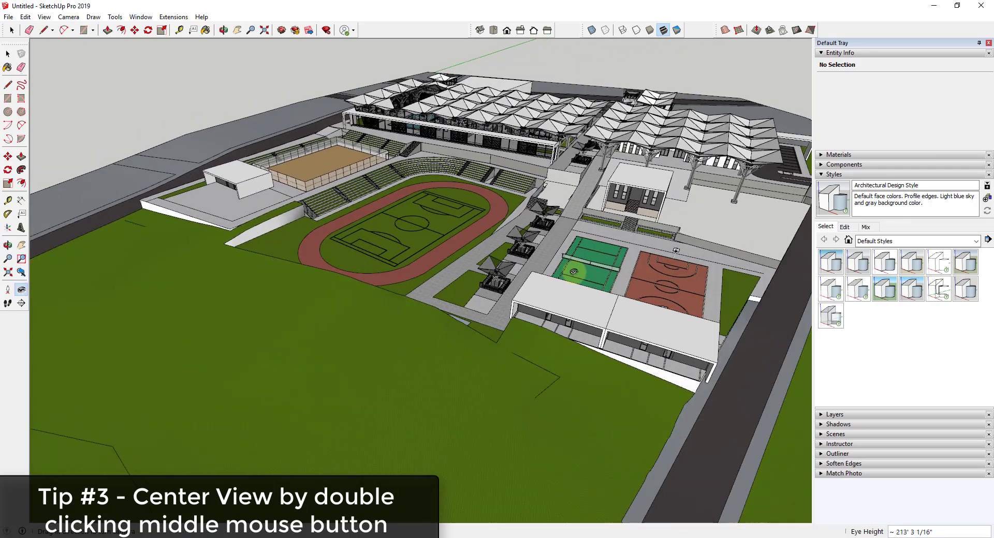
pyautogui.moveTo(557, 289); pyautogui.dragTo(584, 283, button='middle')
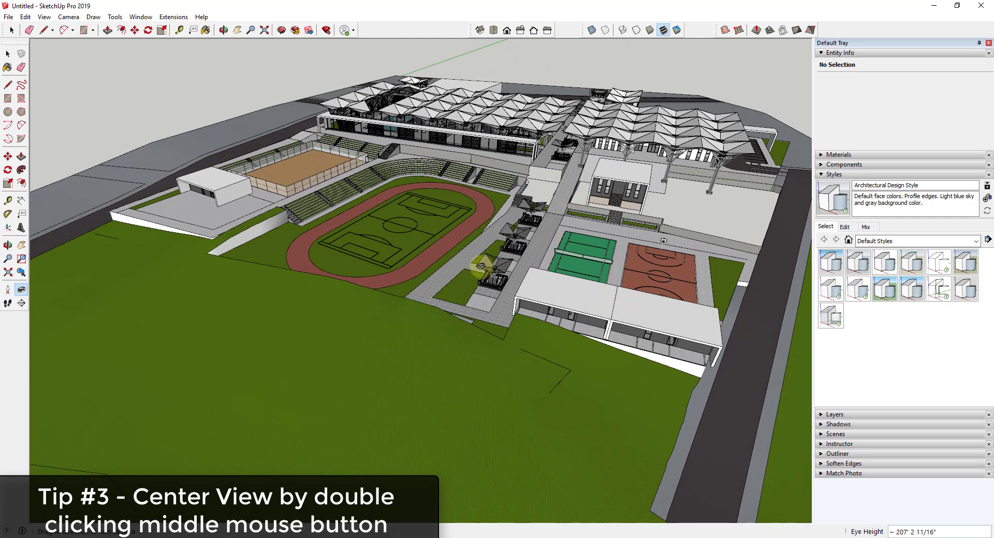
pyautogui.middleClick(399, 224)
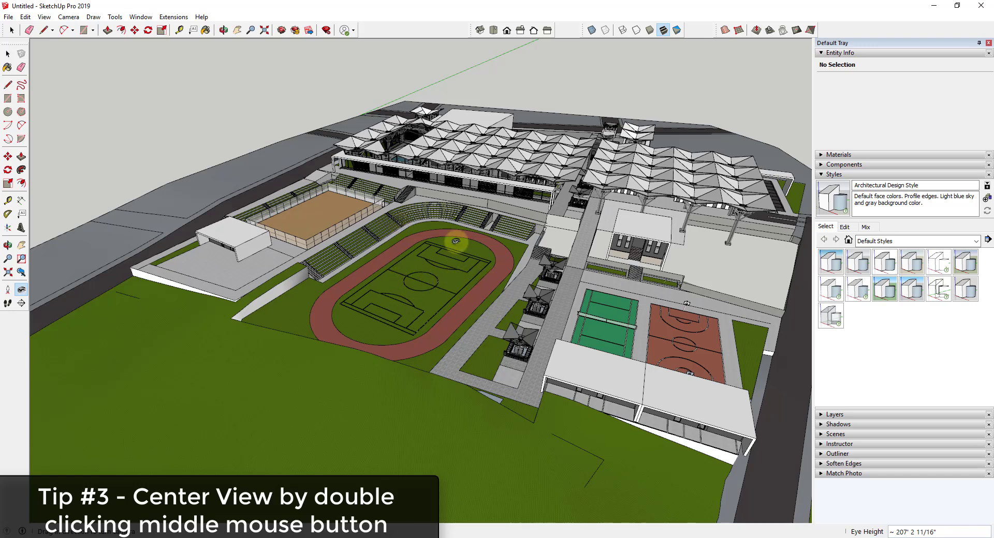
pyautogui.middleClick(633, 138)
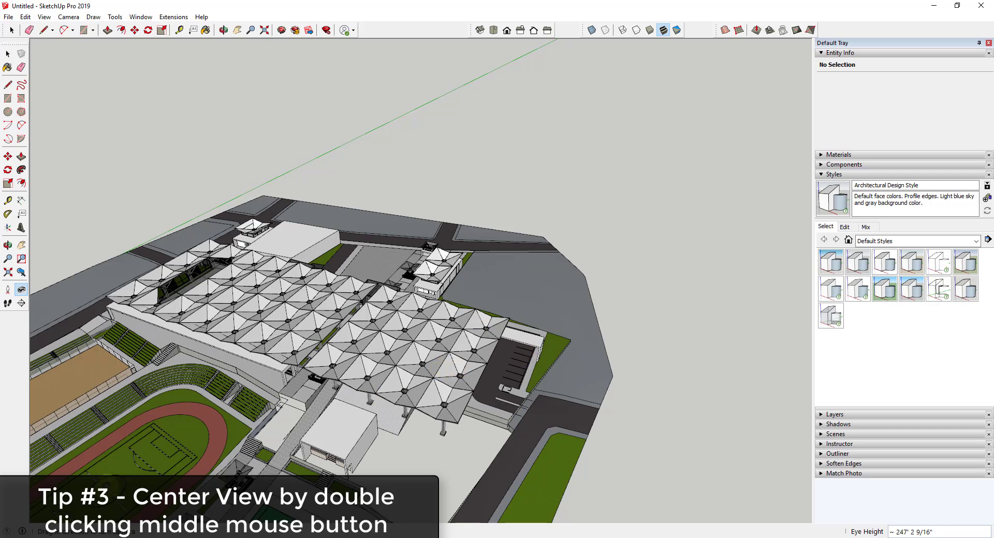
pyautogui.middleClick(107, 475)
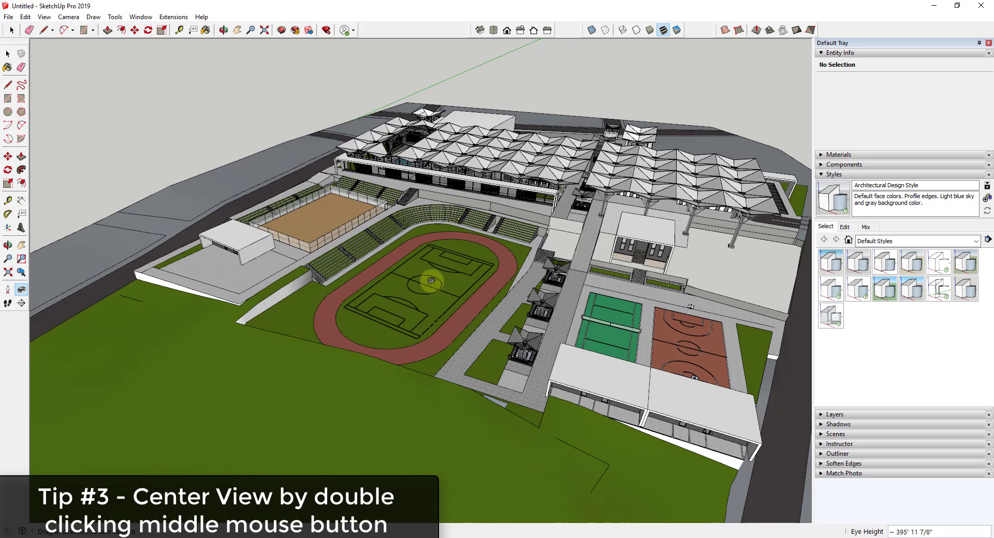
pyautogui.middleClick(196, 354)
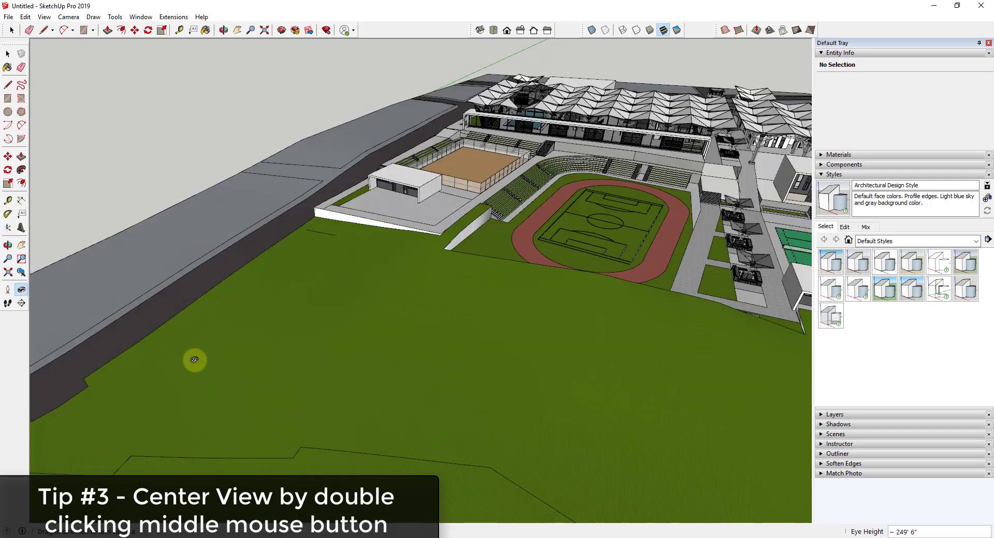
pyautogui.middleClick(605, 220)
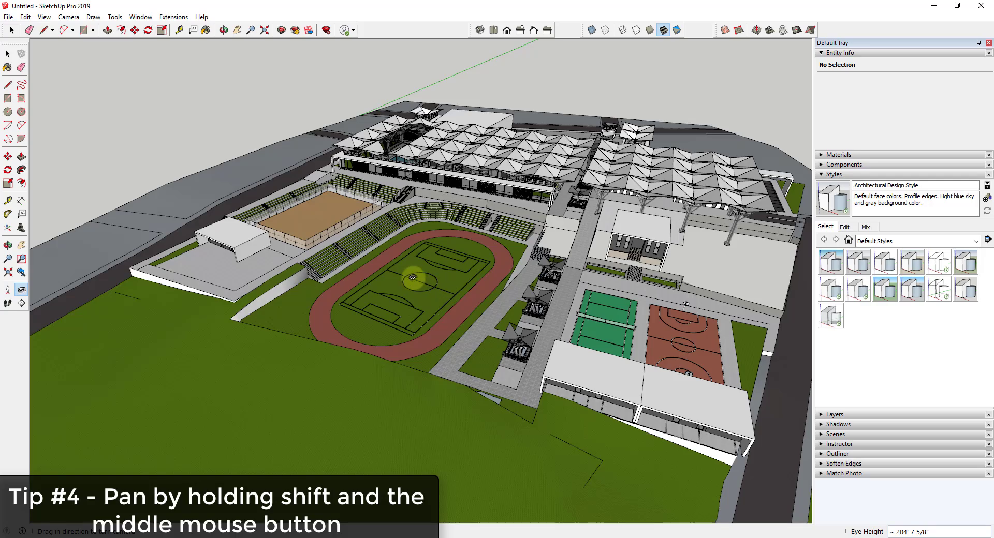
# - Zoom in and out on the soccer field's center circle and orbit to a lower angle over the stadium
pyautogui.scroll(8, 430, 286)
pyautogui.scroll(-5, 414, 282)
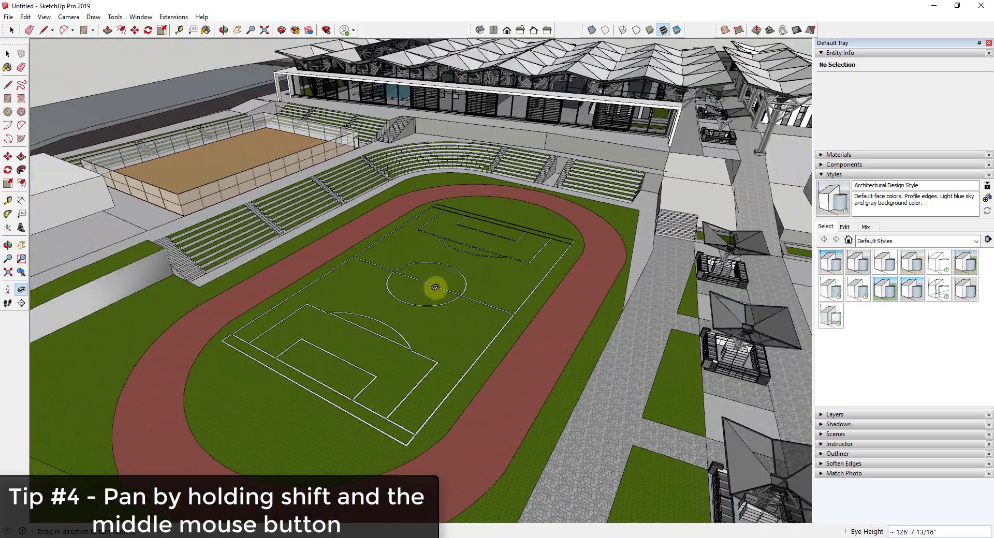
pyautogui.moveTo(435, 287)
pyautogui.mouseDown(button='middle')
pyautogui.moveTo(401, 155)
pyautogui.moveTo(431, 250)
pyautogui.moveTo(420, 292)
pyautogui.mouseUp(button='middle')
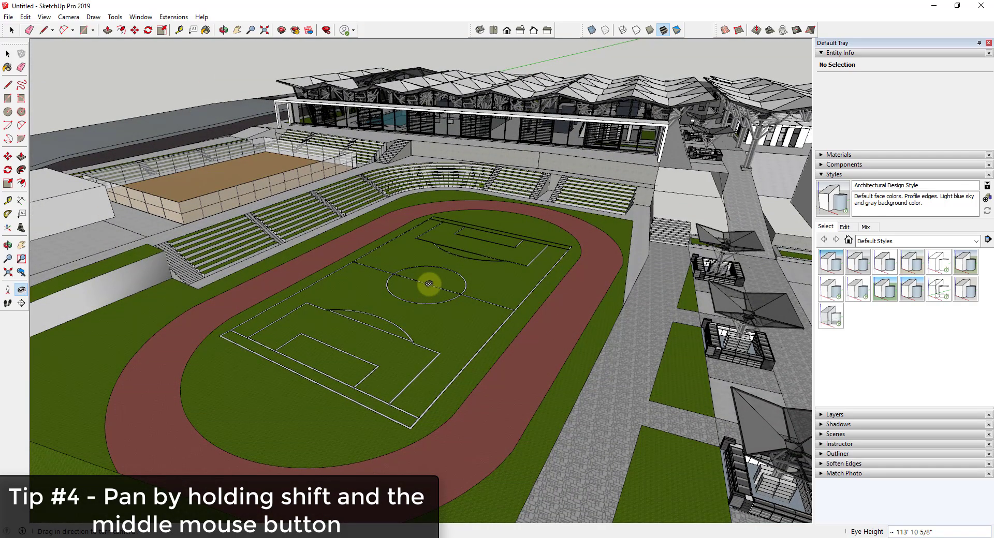
pyautogui.scroll(4, 427, 283)
pyautogui.scroll(-4, 428, 284)
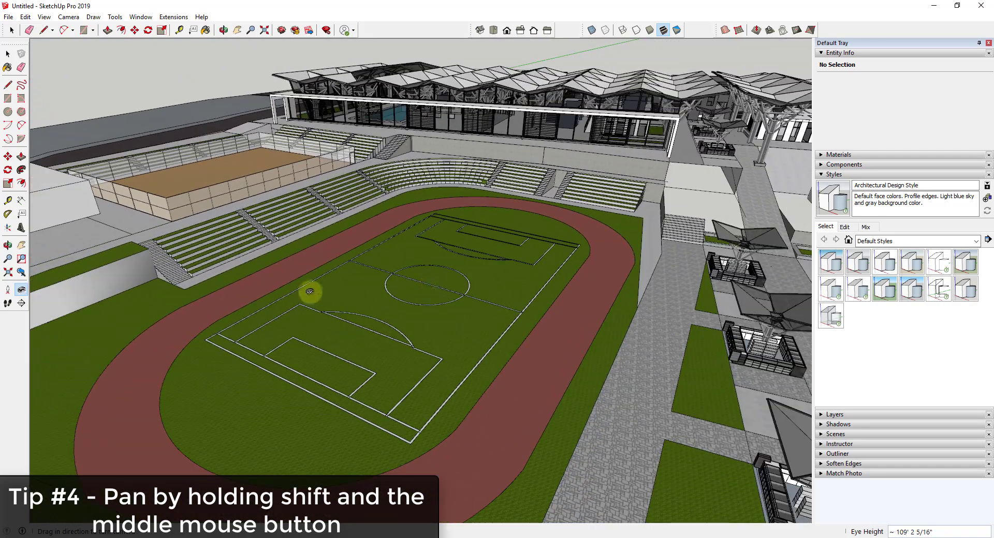
# - Pan the view back and forth across the soccer field with the Pan tool
pyautogui.click(24, 248)
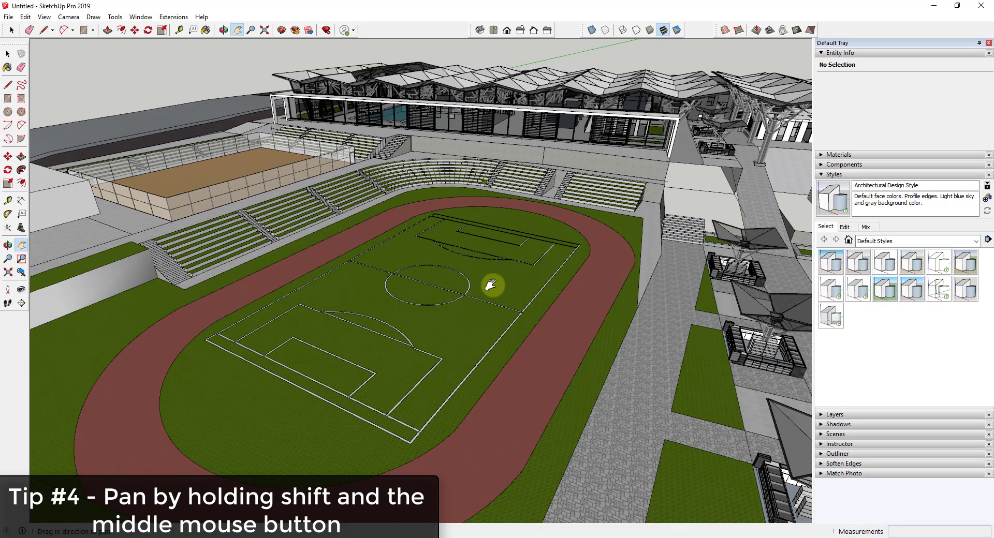
pyautogui.moveTo(491, 284); pyautogui.dragTo(779, 261)
pyautogui.moveTo(636, 268); pyautogui.dragTo(546, 328)
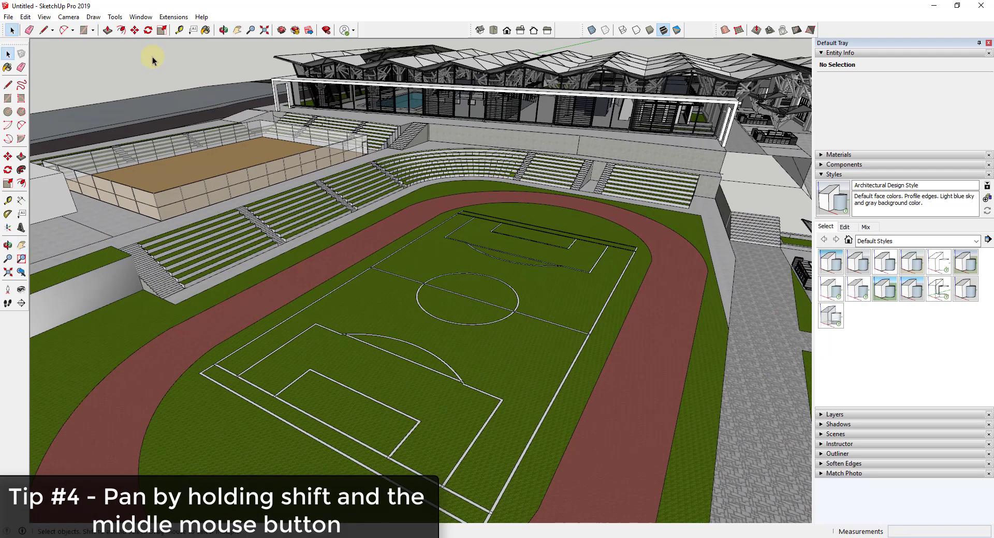
# - Orbit around the soccer field and pan the view mid-orbit without switching tools
pyautogui.moveTo(482, 301); pyautogui.dragTo(579, 271, button='middle')
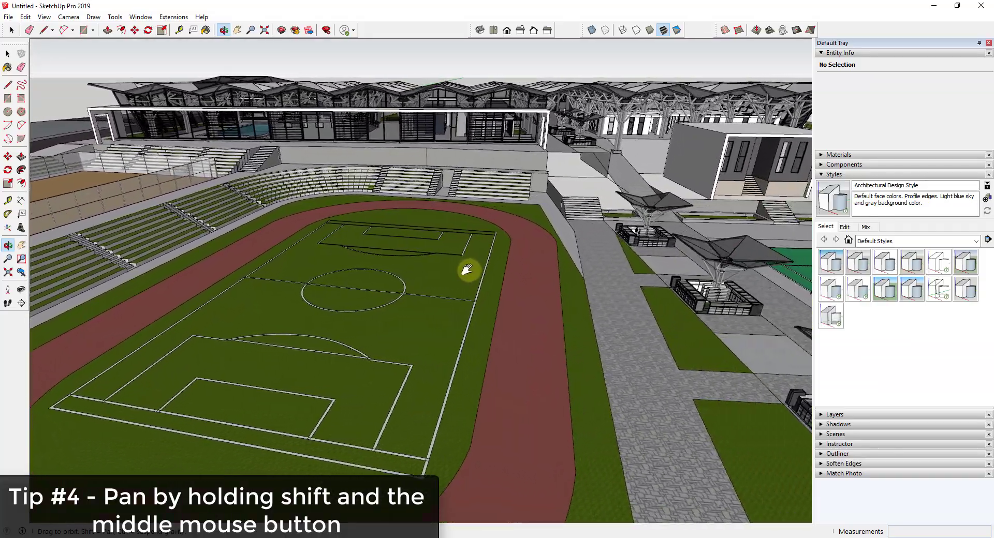
pyautogui.moveTo(467, 269)
pyautogui.keyDown('shift'); pyautogui.mouseDown(button='middle')
pyautogui.moveTo(370, 268)
pyautogui.moveTo(377, 283)
pyautogui.moveTo(469, 274)
pyautogui.mouseUp(button='middle'); pyautogui.keyUp('shift')
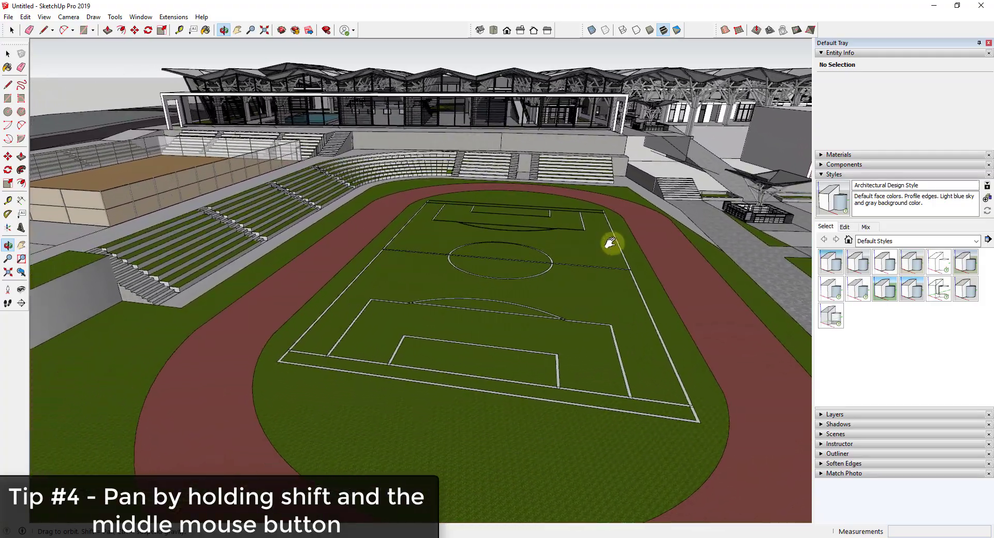
pyautogui.keyDown('shift'); pyautogui.moveTo(611, 243); pyautogui.dragTo(560, 270, button='middle'); pyautogui.keyUp('shift')
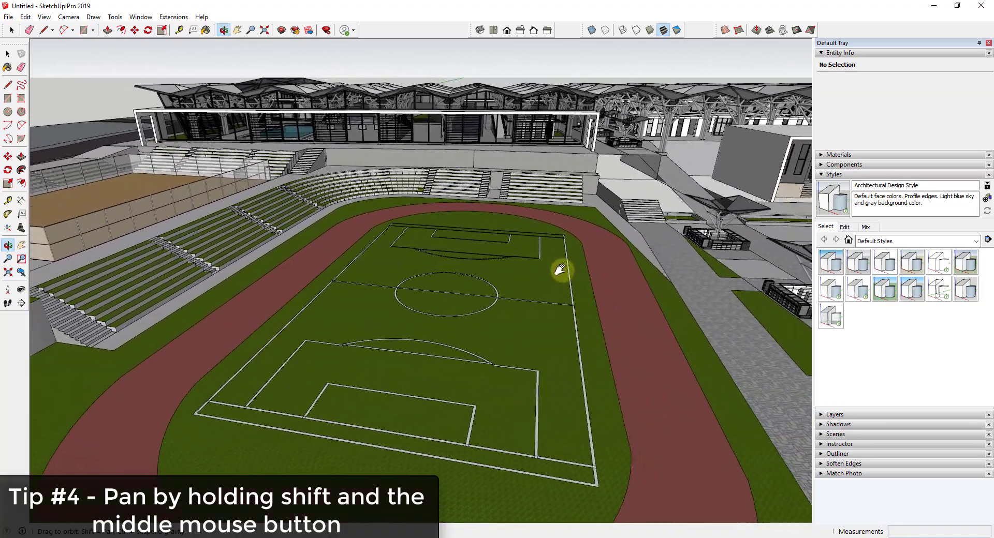
# - View the small building behind the tennis and basketball courts up close, orbiting and panning around its entrance stairs
pyautogui.scroll(-10, 559, 270)
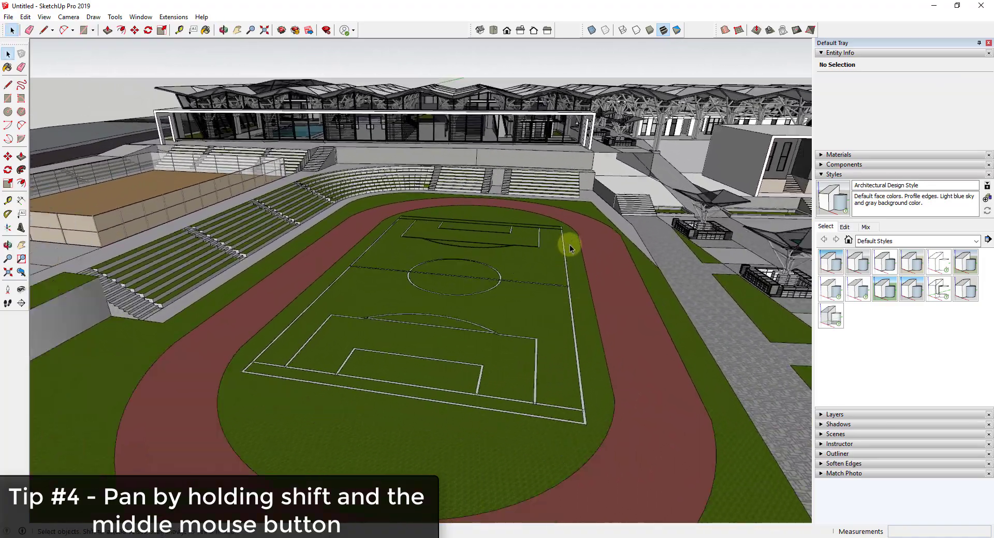
pyautogui.scroll(15, 573, 242)
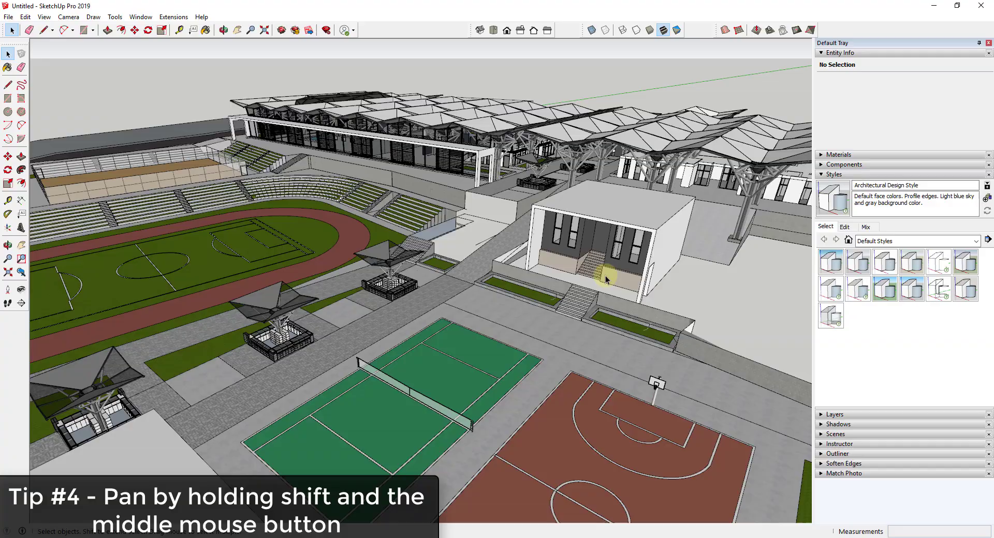
pyautogui.moveTo(605, 279); pyautogui.dragTo(640, 225, button='middle')
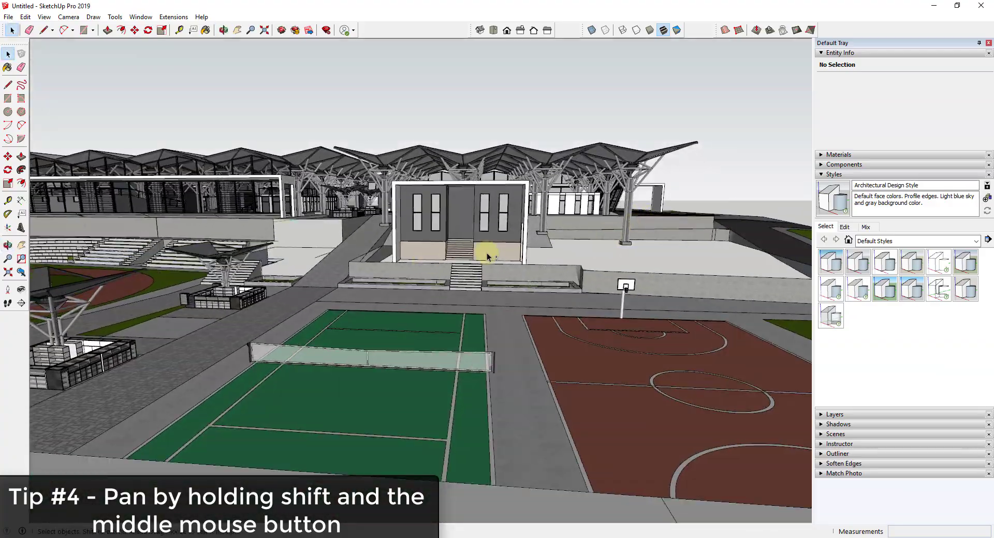
pyautogui.moveTo(487, 256); pyautogui.dragTo(444, 255, button='middle')
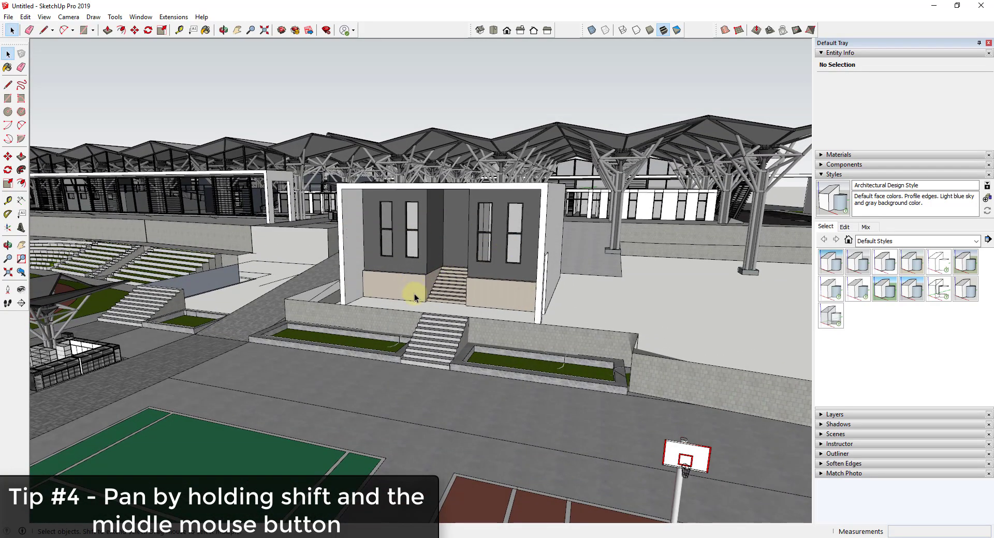
pyautogui.keyDown('shift'); pyautogui.moveTo(414, 294); pyautogui.dragTo(455, 291, button='middle'); pyautogui.keyUp('shift')
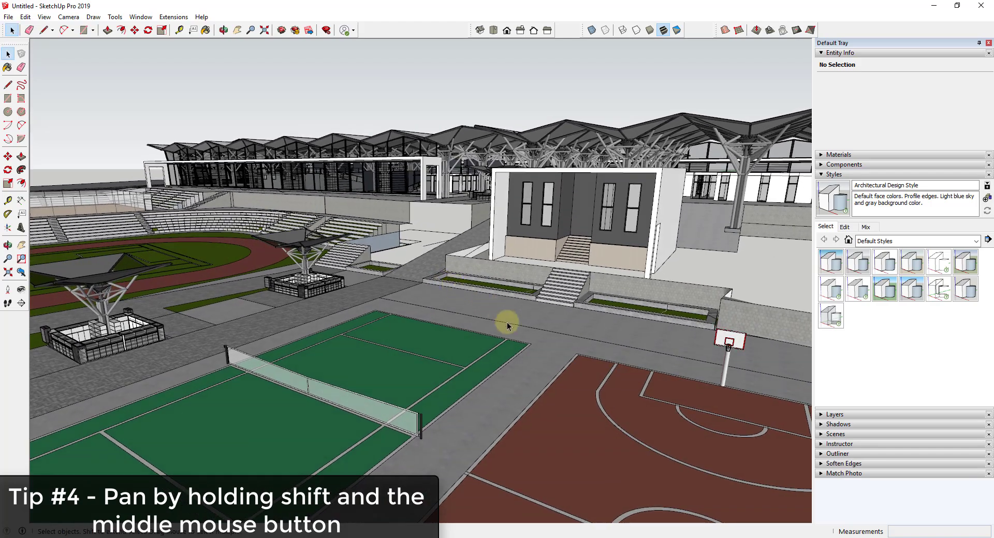
# - Zoom out from the courts and orbit to view the paved walkway with canopied kiosks beside the running track
pyautogui.scroll(-5, 666, 350)
pyautogui.moveTo(666, 350); pyautogui.dragTo(304, 348, button='middle')
pyautogui.scroll(3, 446, 344)
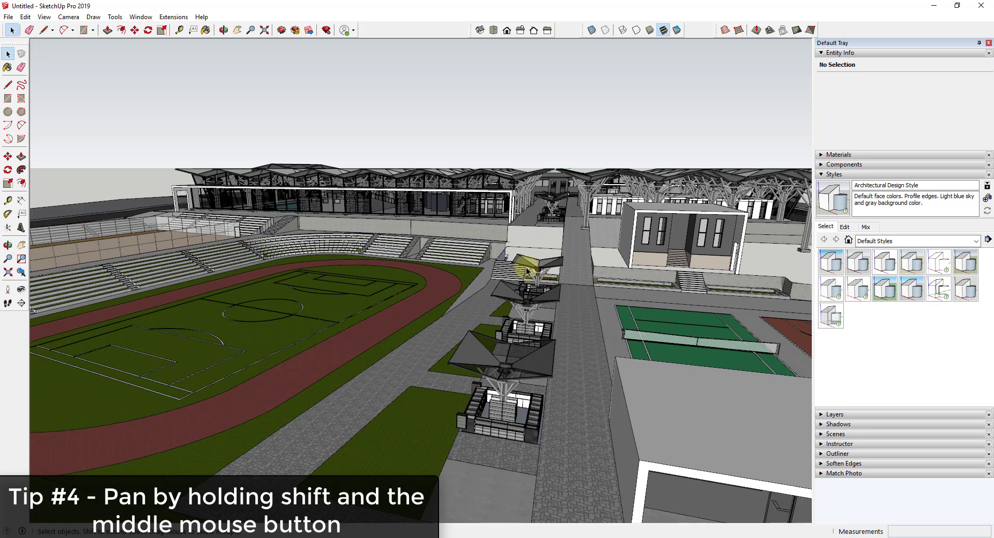
# - Zoom and orbit closely around the grass terraces and stone planters near the walkway until the model is out of view
pyautogui.keyDown('shift'); pyautogui.moveTo(360, 313); pyautogui.dragTo(390, 310, button='middle'); pyautogui.keyUp('shift')
pyautogui.scroll(5, 531, 234)
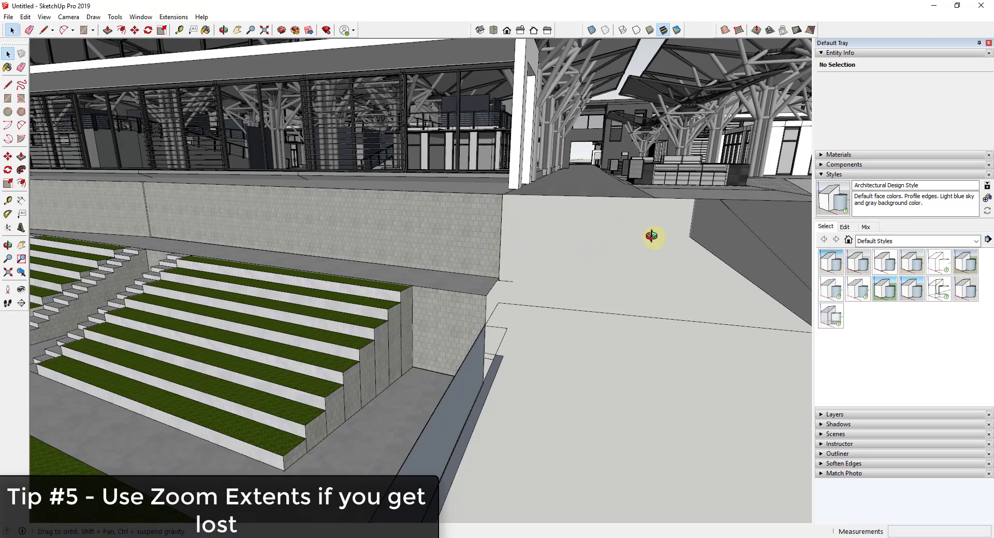
pyautogui.scroll(5, 650, 234)
pyautogui.scroll(-5, 517, 170)
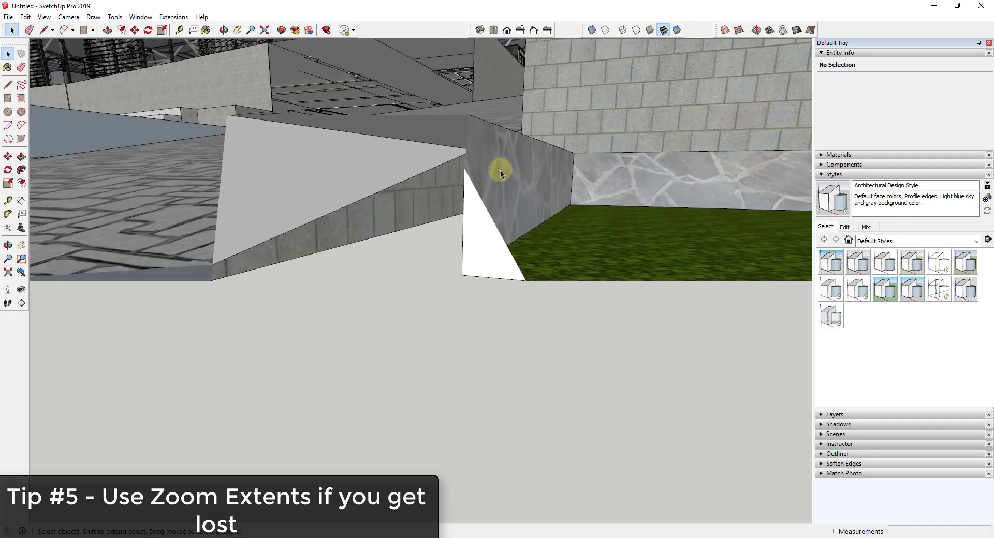
pyautogui.scroll(-6, 698, 150)
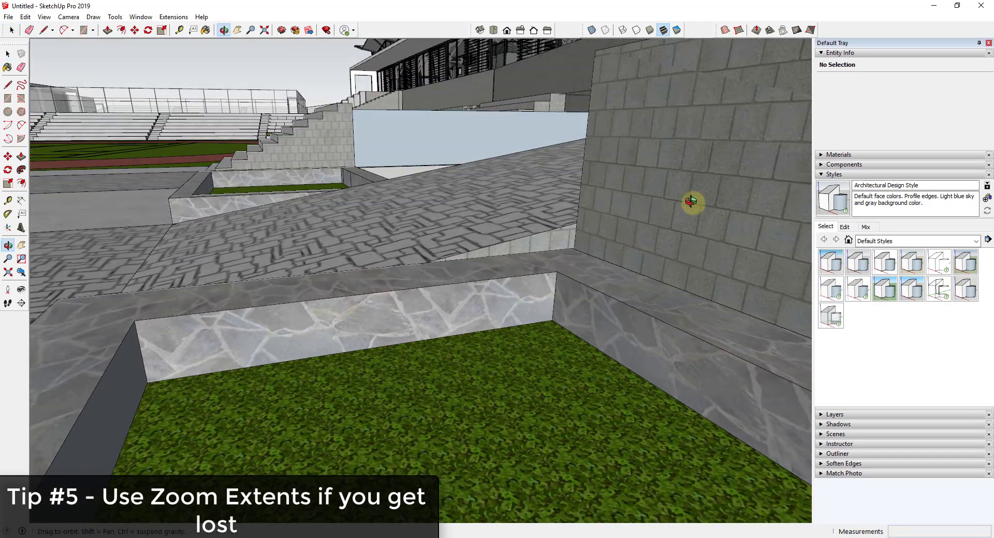
pyautogui.scroll(3, 463, 309)
pyautogui.moveTo(463, 309); pyautogui.dragTo(570, 351, button='middle')
pyautogui.scroll(10, 561, 378)
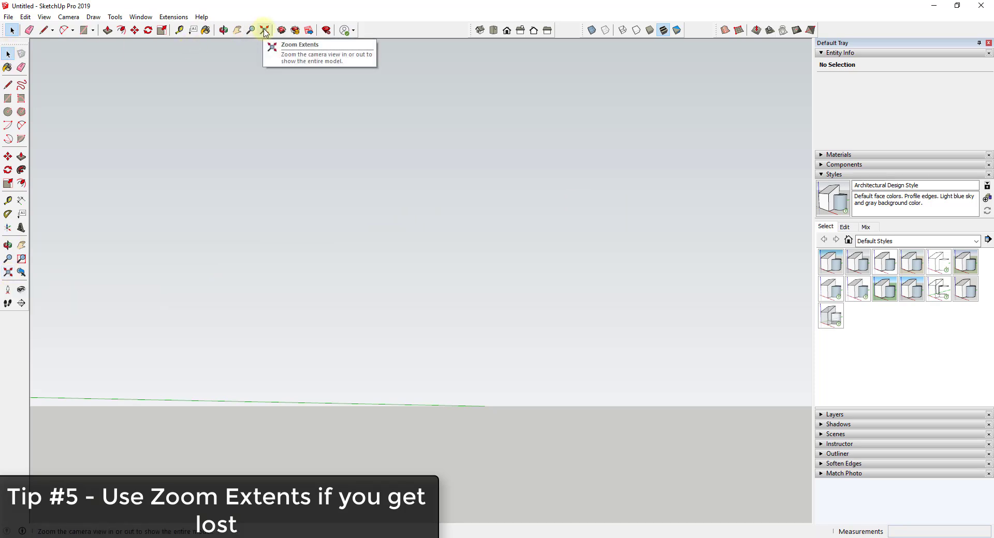
# - Recover the whole model with Zoom Extents, then orbit above it and zoom toward the roofed building at the walkway's end
pyautogui.click(9, 273)
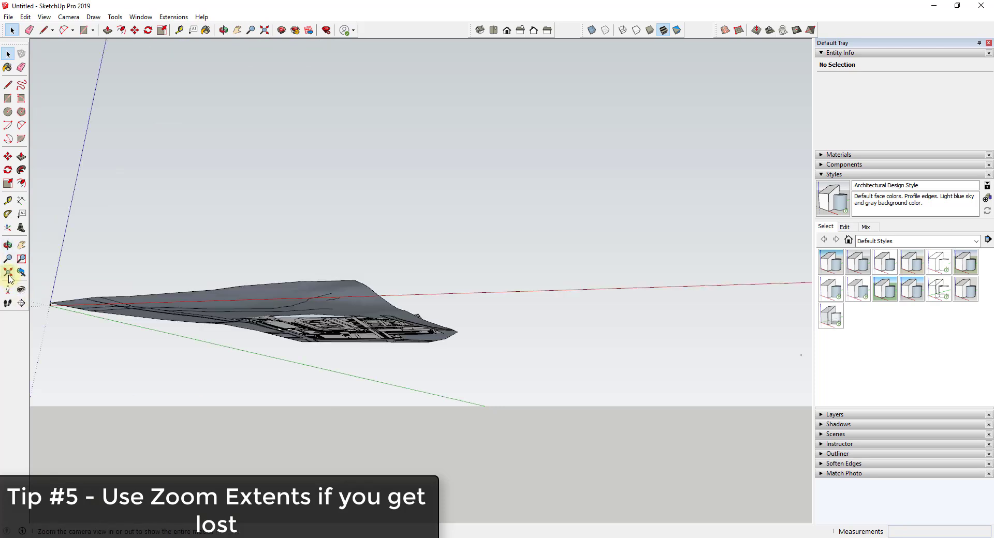
pyautogui.moveTo(447, 241); pyautogui.dragTo(472, 290, button='middle')
pyautogui.scroll(10, 470, 290)
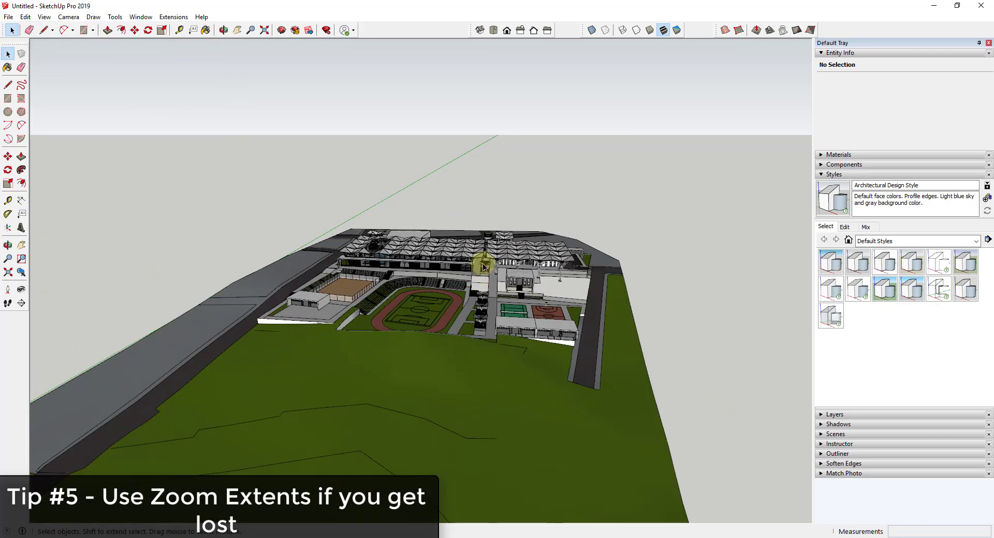
pyautogui.scroll(8, 483, 260)
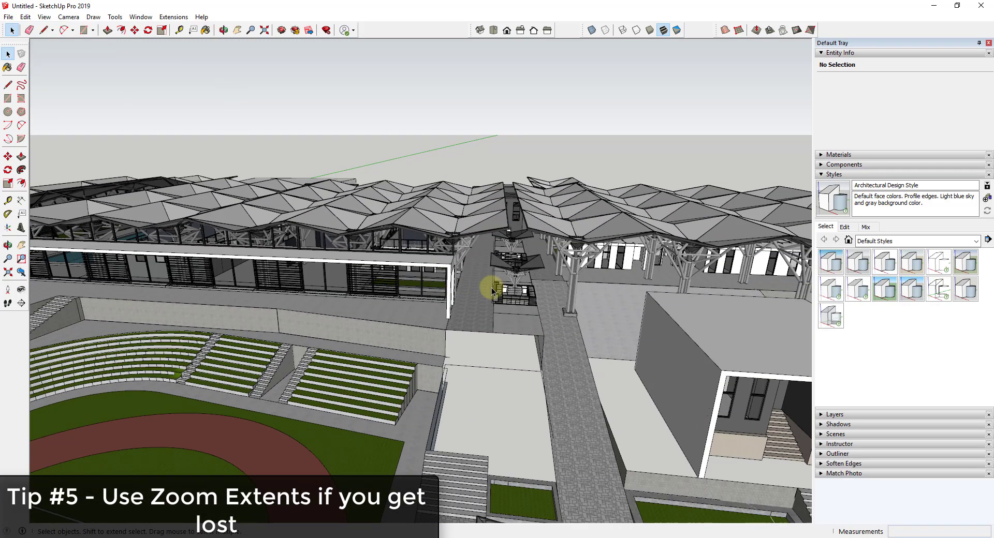
# - Fit the entire model in view again, then zoom in to the soccer field and orbit down to field level
pyautogui.click(9, 272)
pyautogui.click(344, 250)
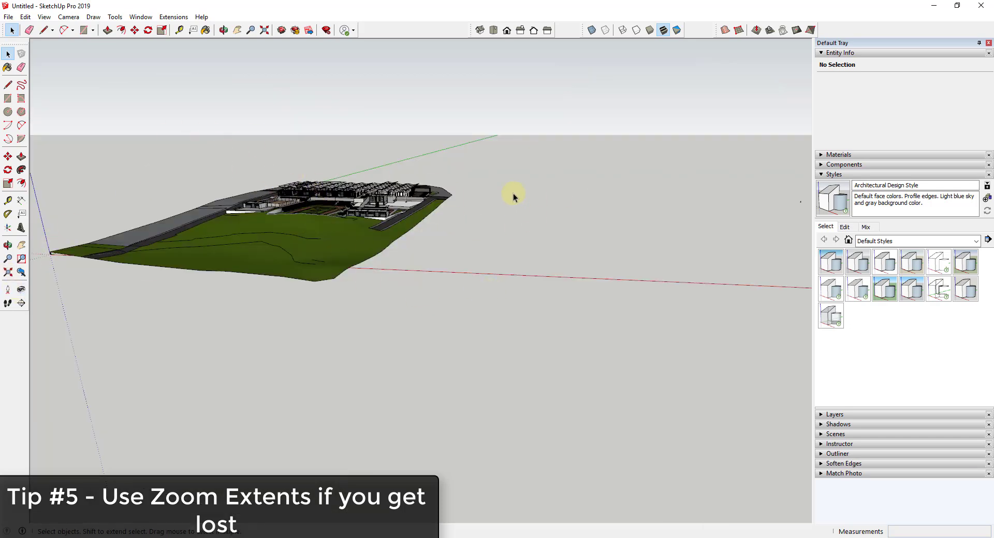
pyautogui.scroll(10, 514, 197)
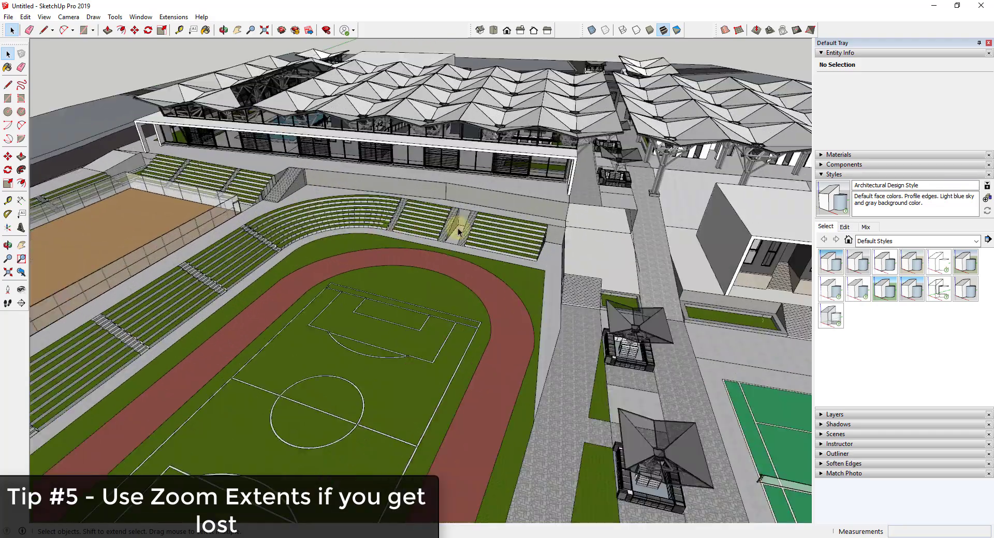
pyautogui.moveTo(458, 231); pyautogui.dragTo(597, 111, button='middle')
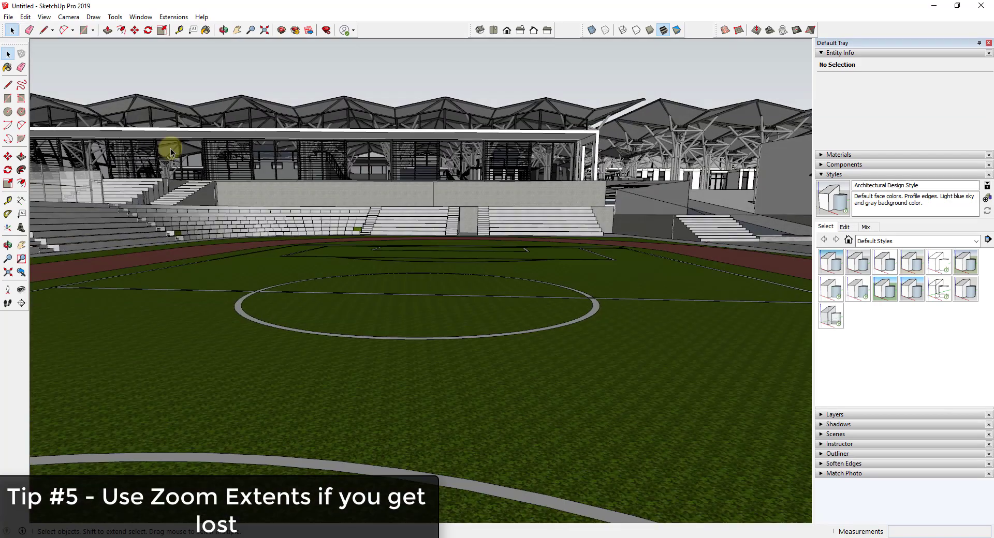
# - Zoom to the model's extents from the soccer field, then orbit to an elevated view of the track and courts
pyautogui.hotkey('shift', 'z')
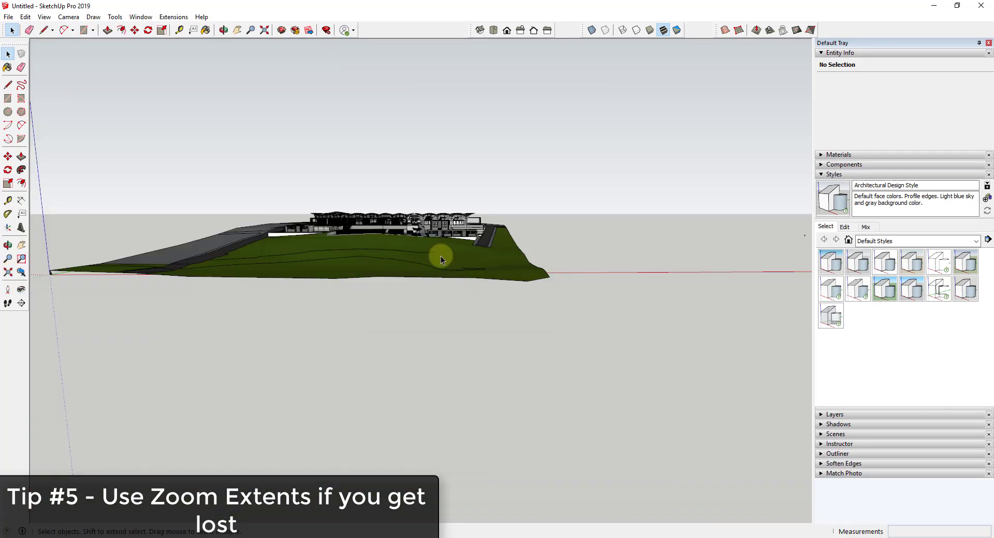
pyautogui.moveTo(441, 255); pyautogui.dragTo(455, 126, button='middle')
pyautogui.scroll(3, 394, 294)
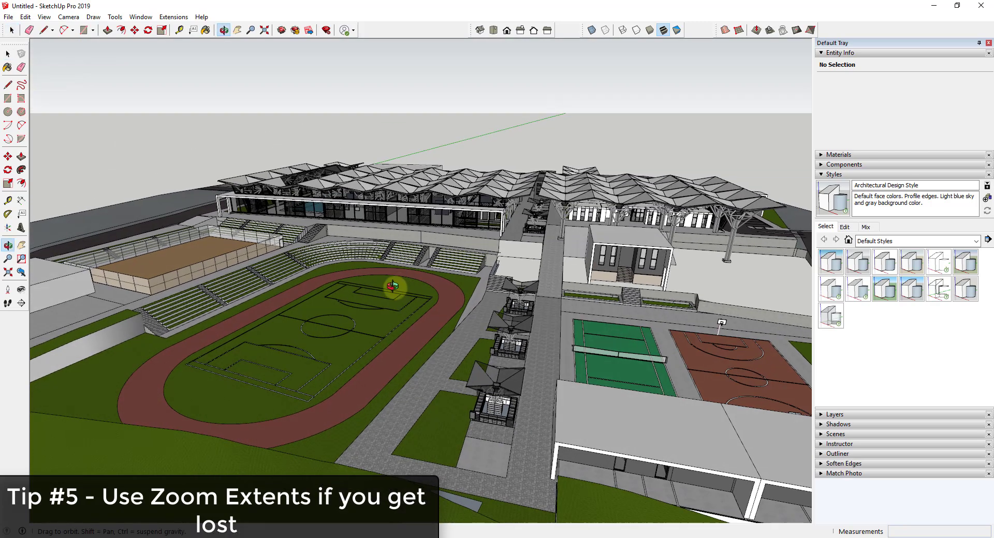
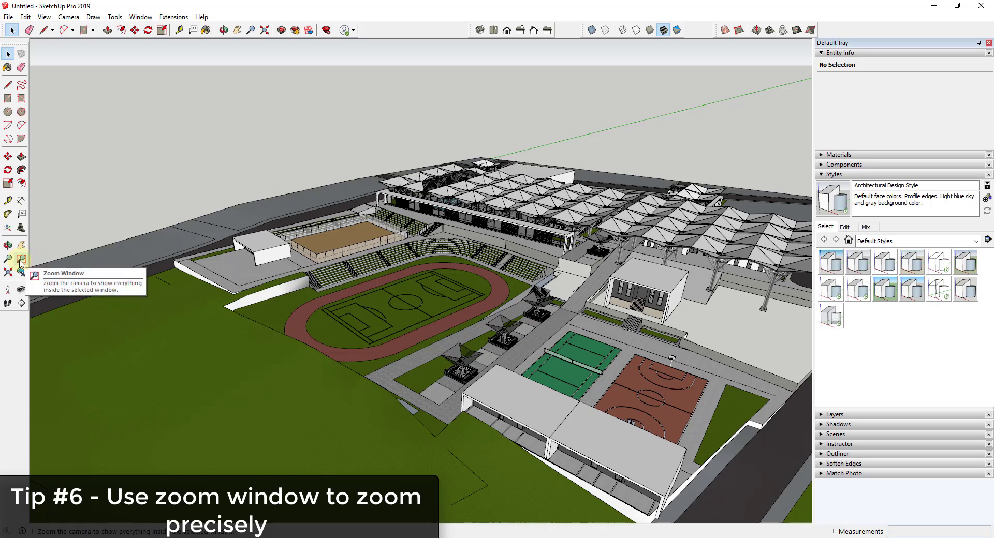
# - Hide the Large Tool Set and show it again
pyautogui.rightClick(405, 31)
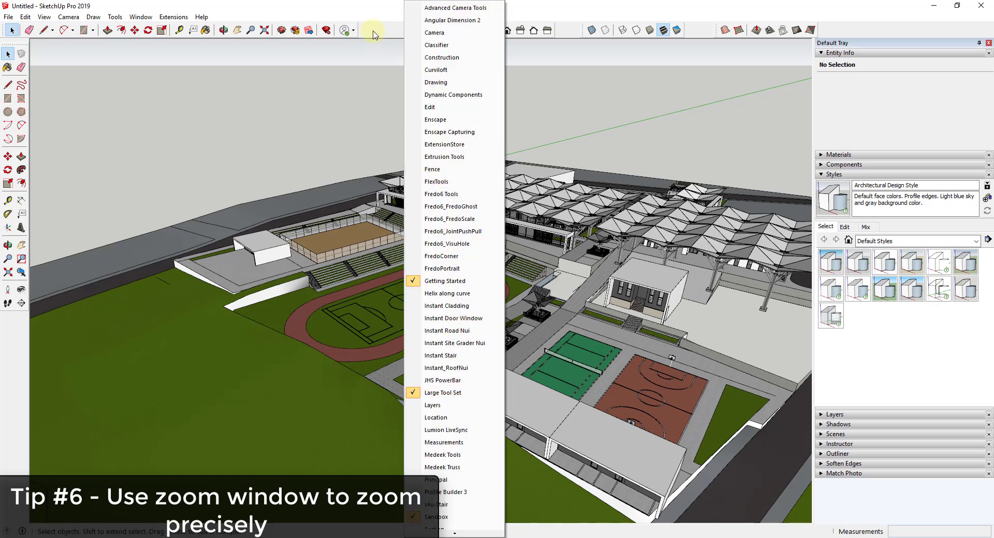
pyautogui.click(443, 393)
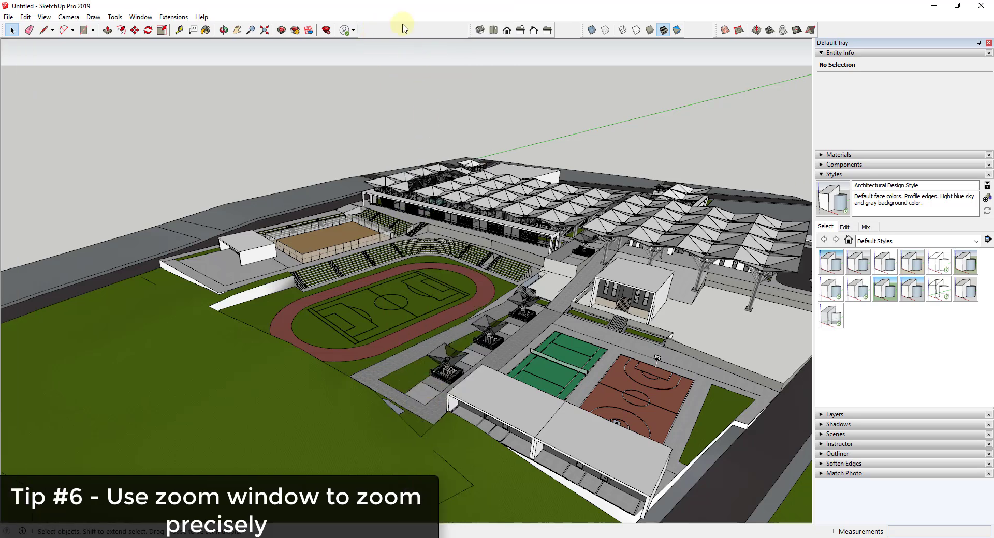
pyautogui.rightClick(397, 30)
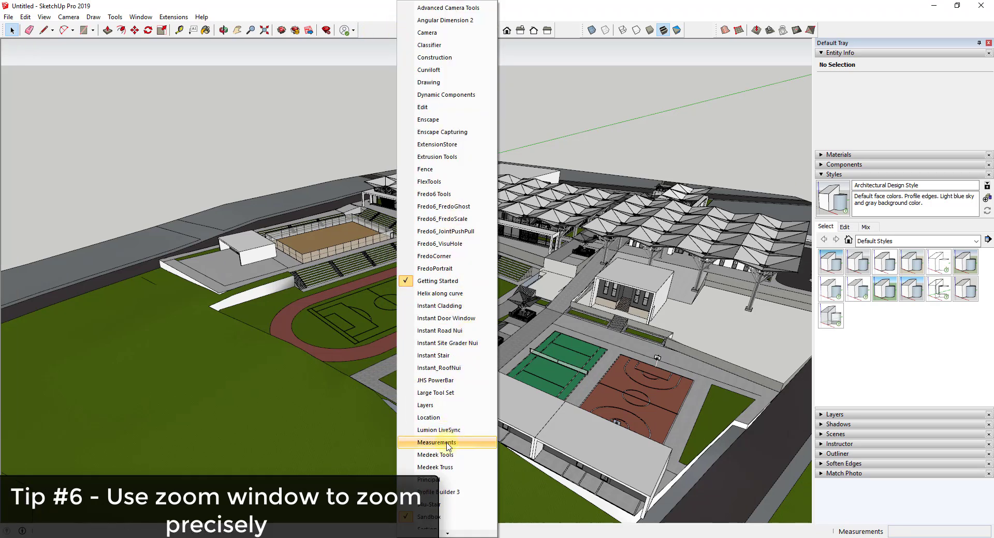
pyautogui.click(442, 393)
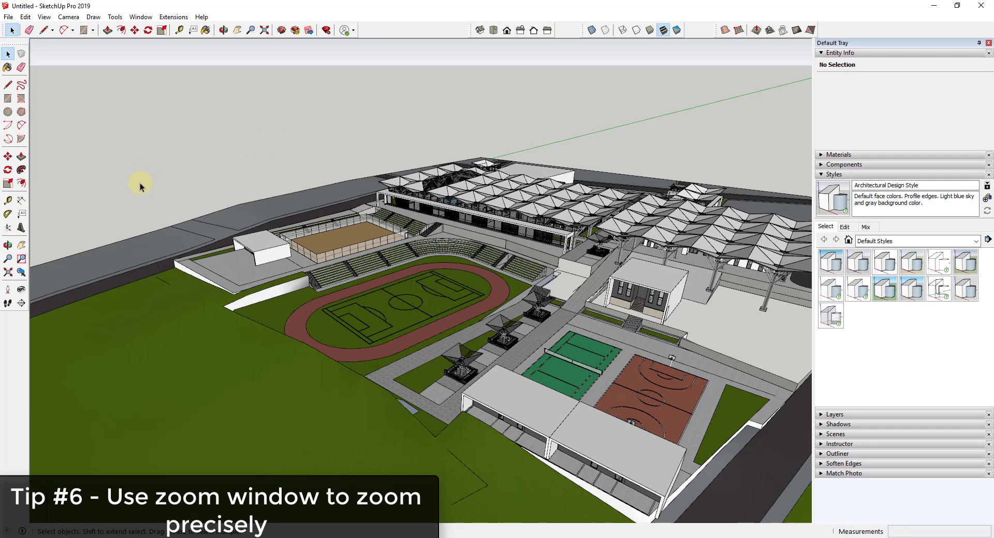
# - Frame the soccer field and running track with Zoom Window, orbit around them, and zoom back out
pyautogui.click(22, 259)
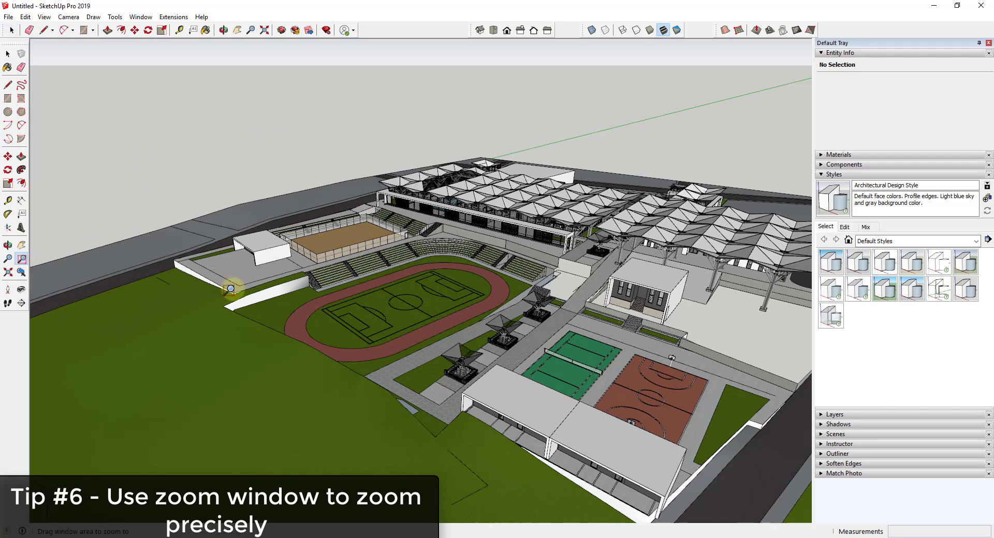
pyautogui.moveTo(277, 244); pyautogui.dragTo(515, 370)
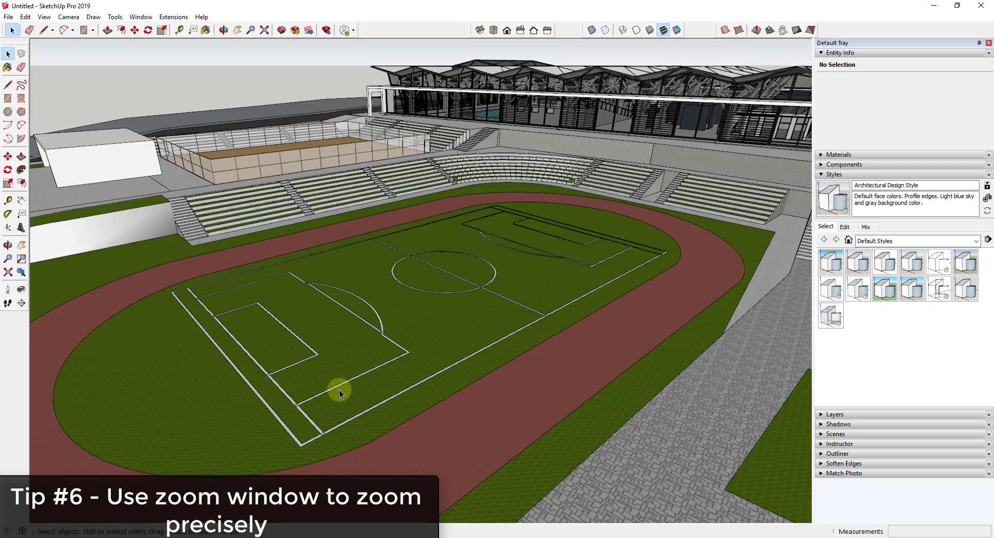
pyautogui.moveTo(339, 393); pyautogui.dragTo(380, 326, button='middle')
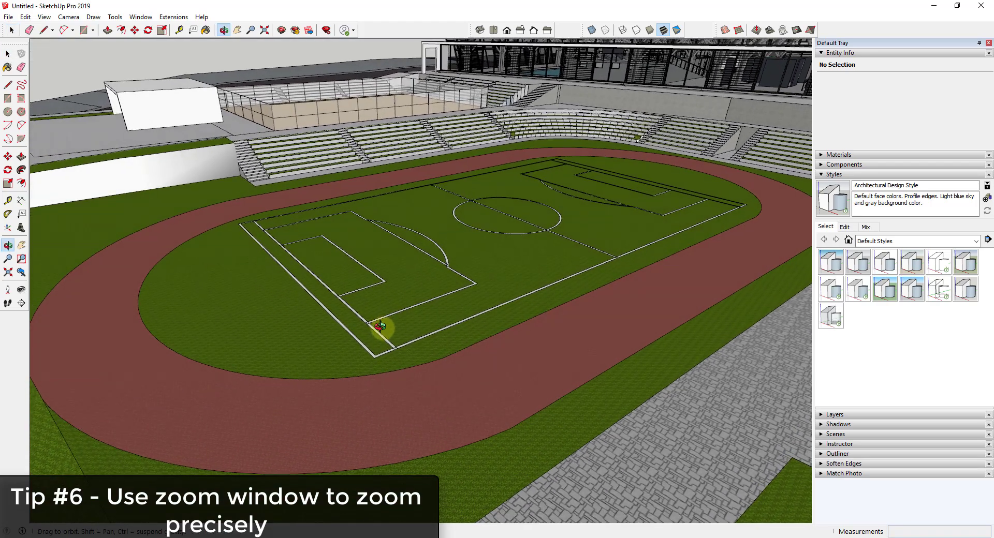
pyautogui.scroll(-8, 435, 274)
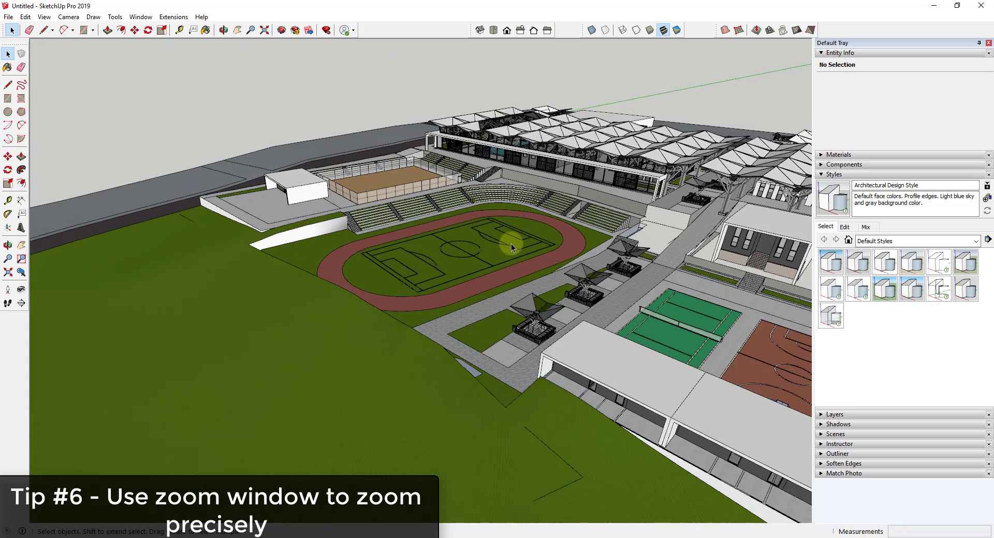
# - Zoom Window onto the small white building behind the courts, then back away and orbit to face its entrance
pyautogui.keyDown('shift'); pyautogui.moveTo(511, 248); pyautogui.dragTo(357, 261, button='middle'); pyautogui.keyUp('shift')
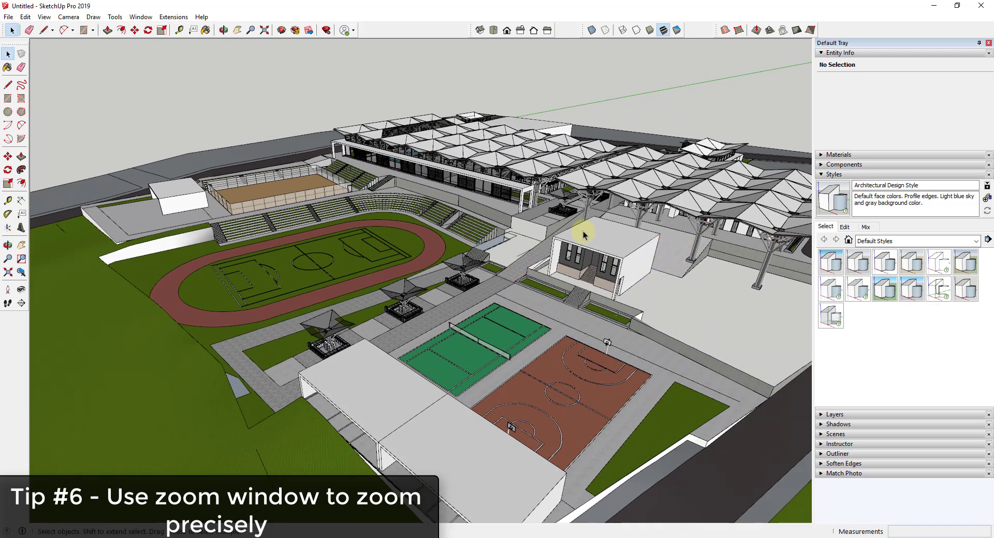
pyautogui.click(21, 258)
pyautogui.moveTo(525, 202); pyautogui.dragTo(693, 321)
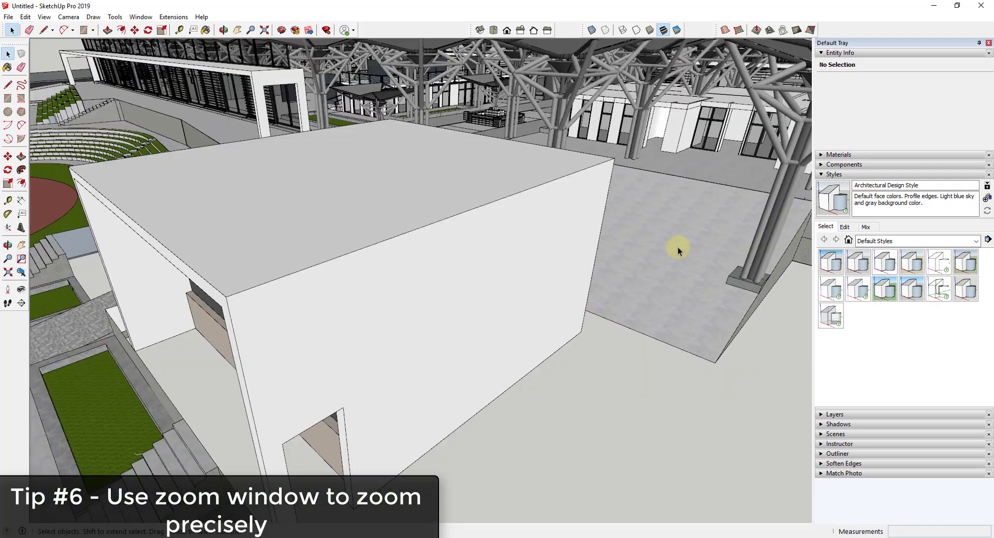
pyautogui.scroll(-5, 678, 247)
pyautogui.moveTo(635, 201); pyautogui.dragTo(605, 197, button='middle')
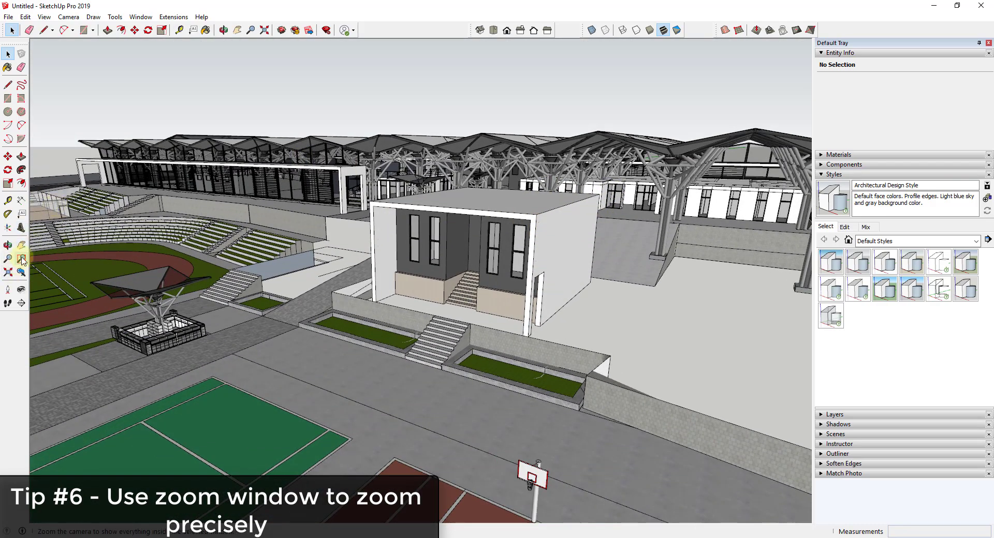
# - Frame the small building's front facade with Zoom Window, then zoom out to the surrounding courts and track
pyautogui.click(22, 259)
pyautogui.moveTo(230, 151); pyautogui.dragTo(697, 373)
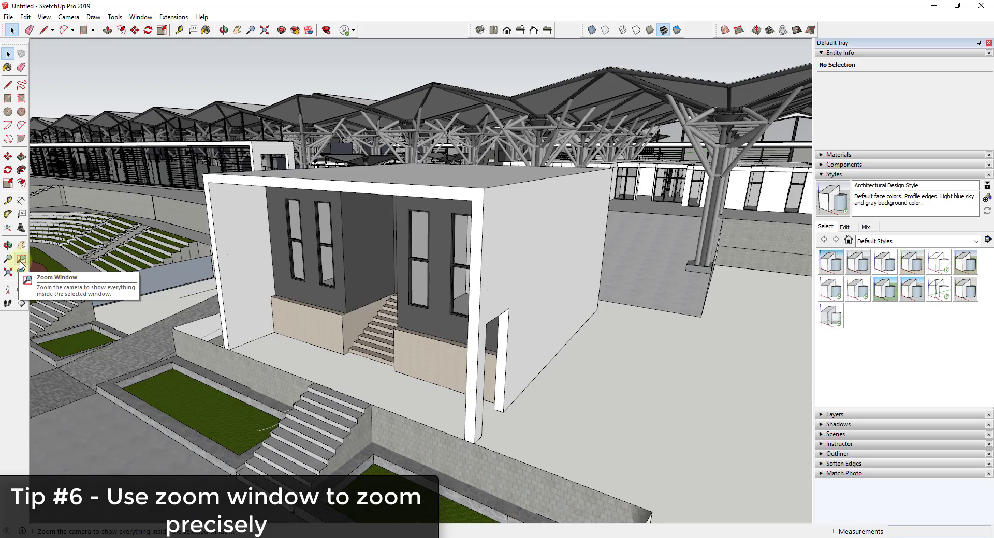
pyautogui.scroll(-6, 542, 247)
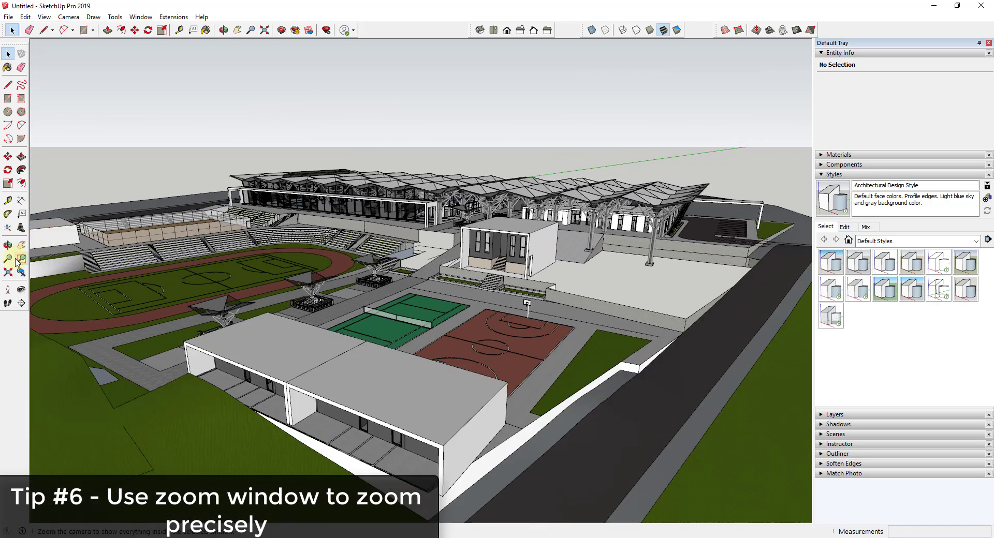
# - Zoom Window onto the middle canopied kiosk beside the running track and orbit to look down into it
pyautogui.click(20, 259)
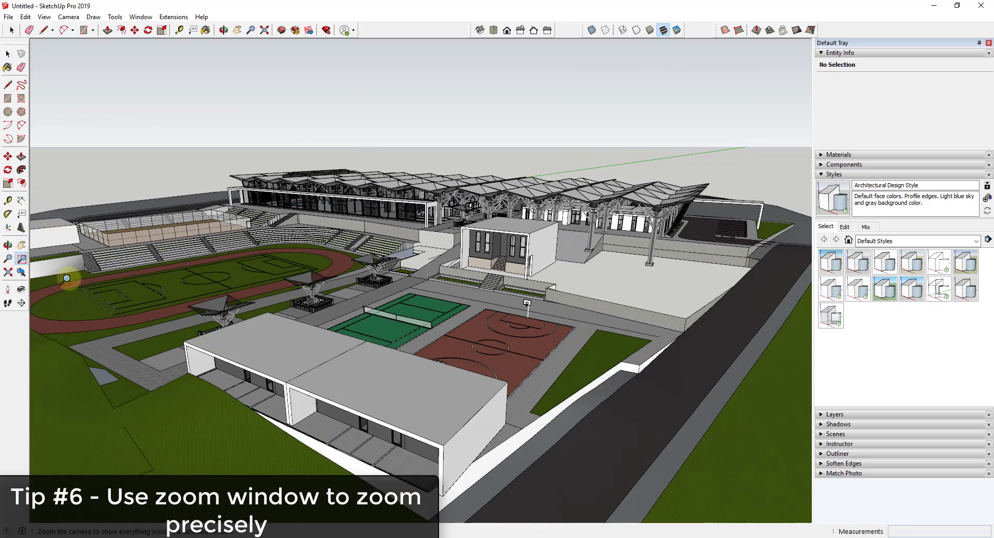
pyautogui.moveTo(275, 264); pyautogui.dragTo(344, 324)
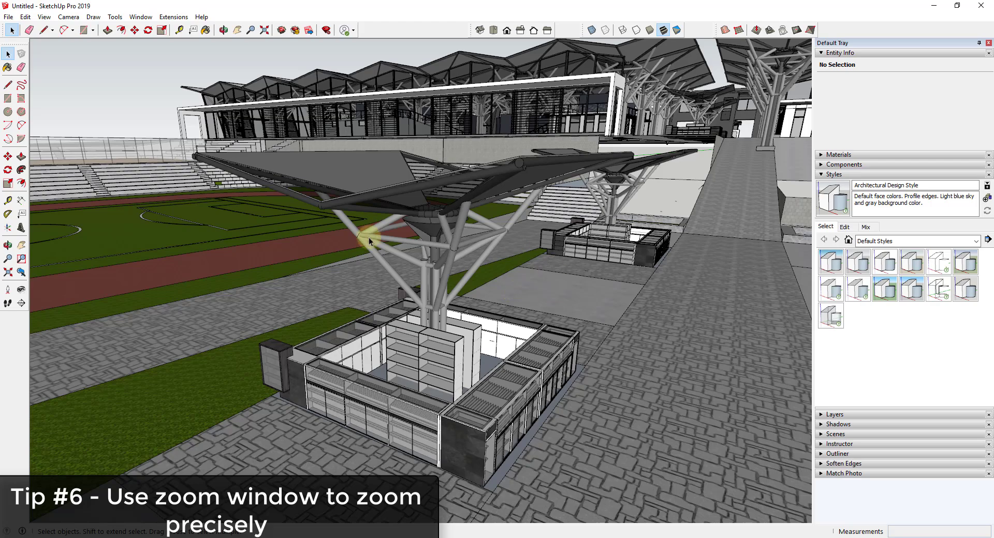
pyautogui.moveTo(458, 277); pyautogui.dragTo(468, 314, button='middle')
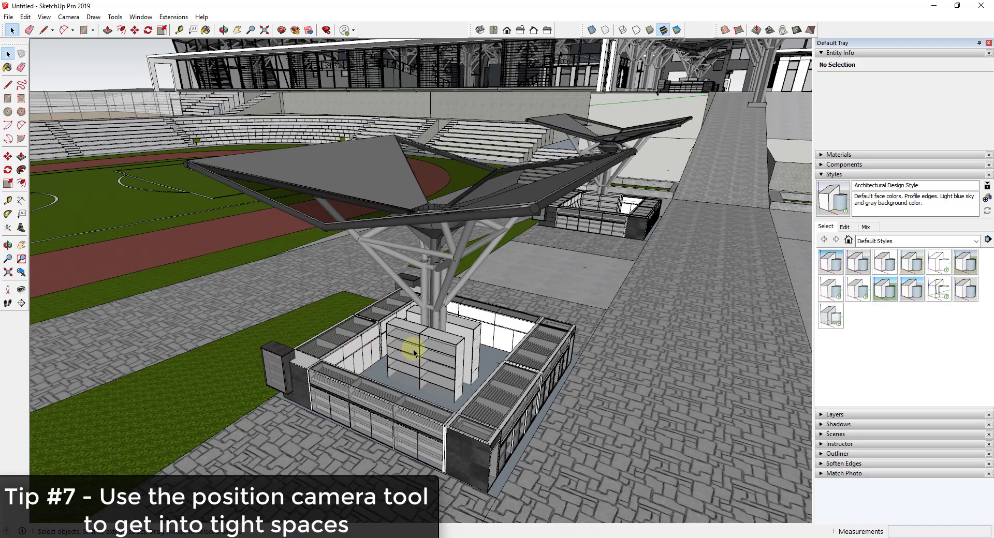
# - Zoom out from the kiosk and try to get inside the large roofed building by zooming and orbiting through its roof supports
pyautogui.scroll(-6, 414, 353)
pyautogui.scroll(-5, 596, 252)
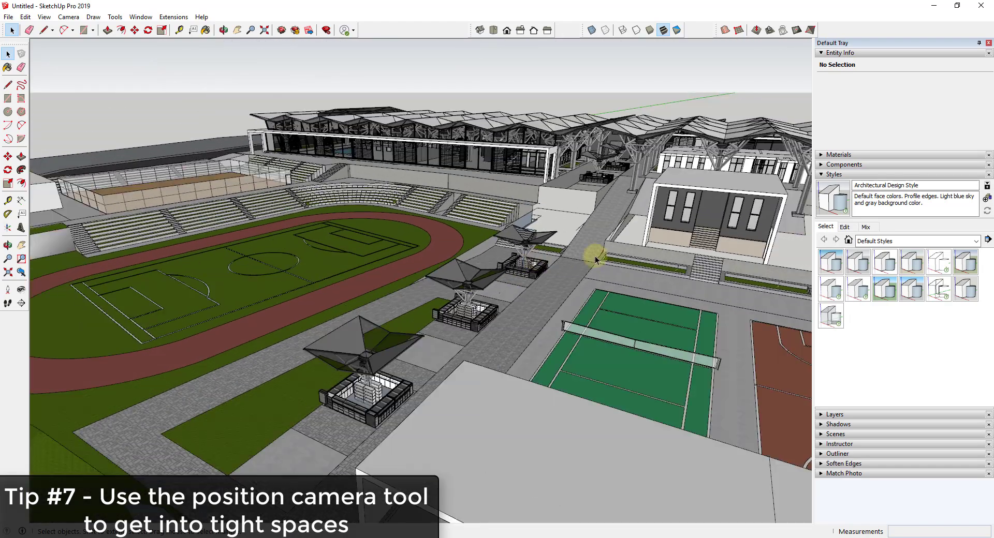
pyautogui.keyDown('shift'); pyautogui.moveTo(547, 261); pyautogui.dragTo(521, 288, button='middle'); pyautogui.keyUp('shift')
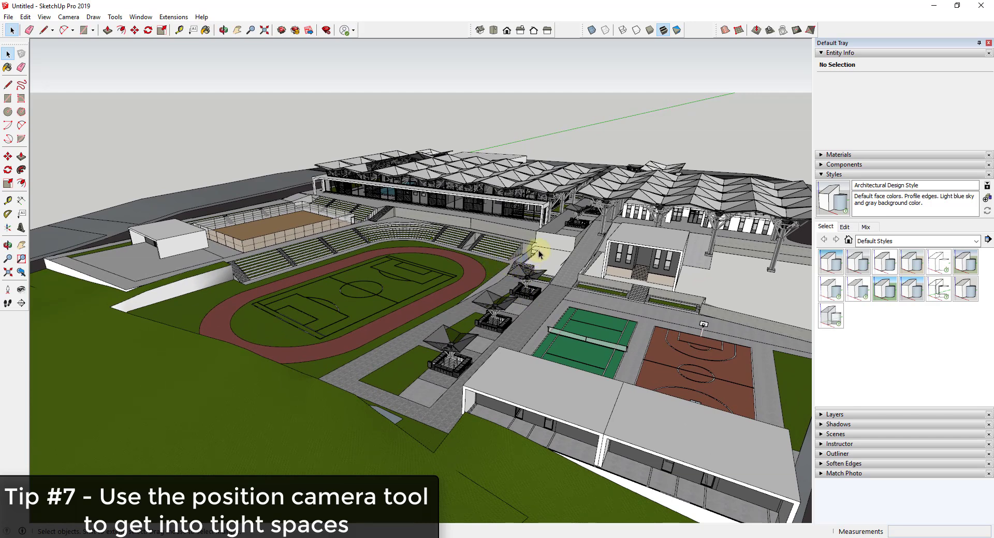
pyautogui.scroll(8, 567, 231)
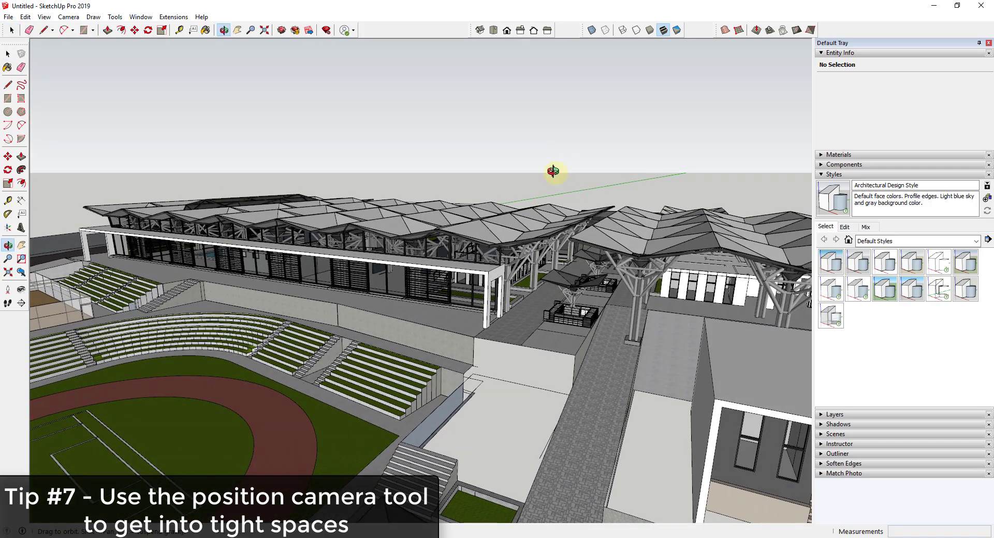
pyautogui.scroll(2, 328, 227)
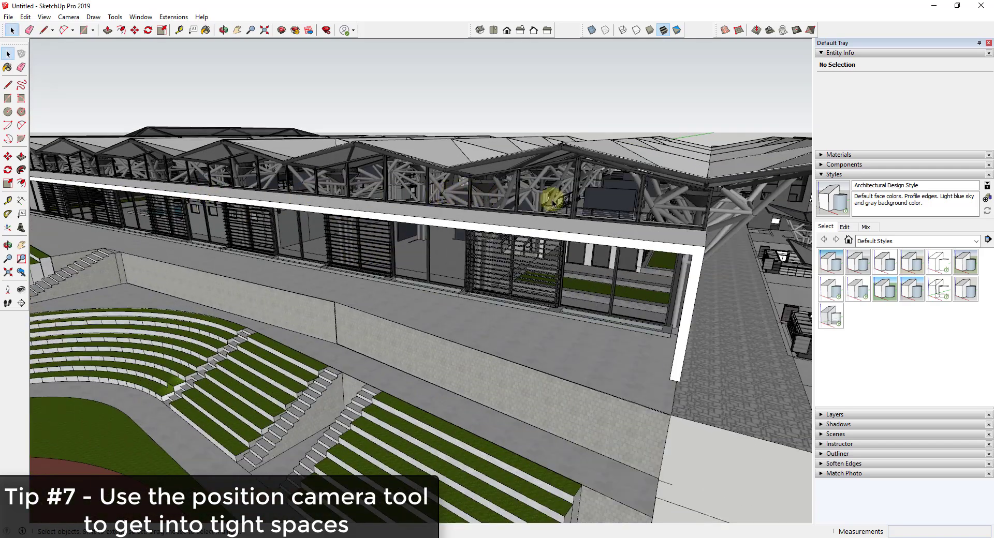
pyautogui.scroll(3, 636, 213)
pyautogui.scroll(3, 637, 213)
pyautogui.scroll(4, 279, 175)
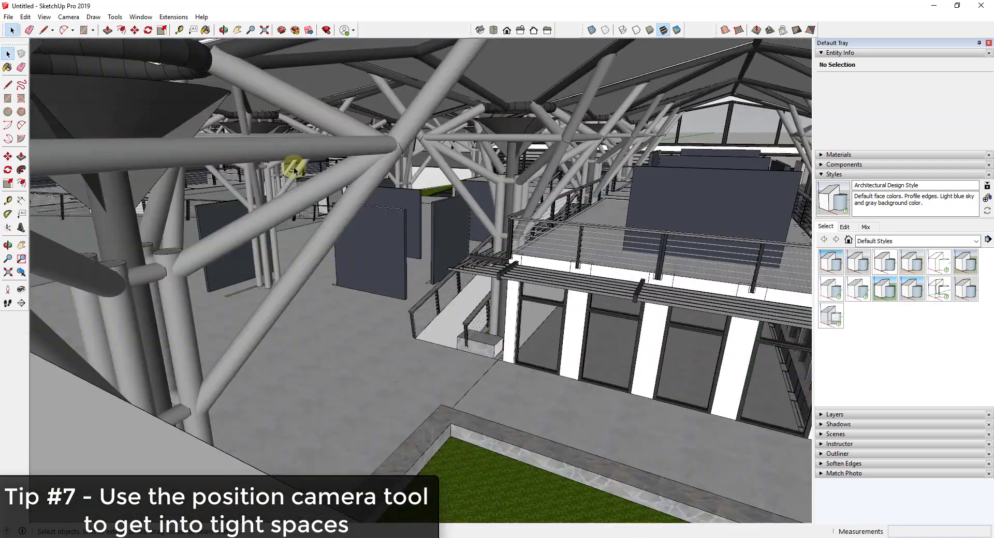
pyautogui.scroll(2, 353, 237)
pyautogui.moveTo(353, 237); pyautogui.dragTo(555, 240, button='middle')
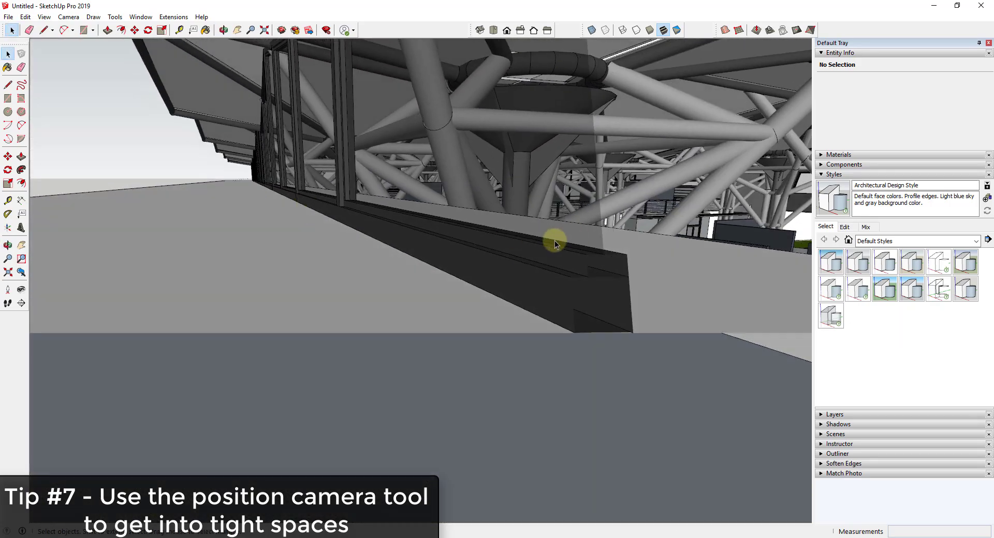
# - Try to reach the hall interior by orbiting among the roof supports beneath the large canopy
pyautogui.moveTo(663, 265); pyautogui.dragTo(392, 252, button='middle')
pyautogui.moveTo(667, 294); pyautogui.dragTo(435, 271, button='middle')
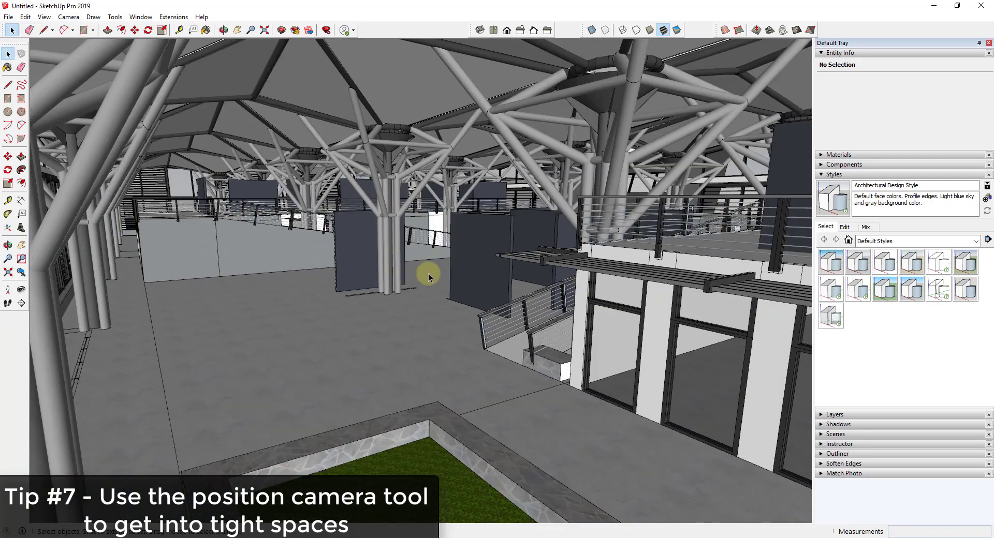
pyautogui.click(370, 290)
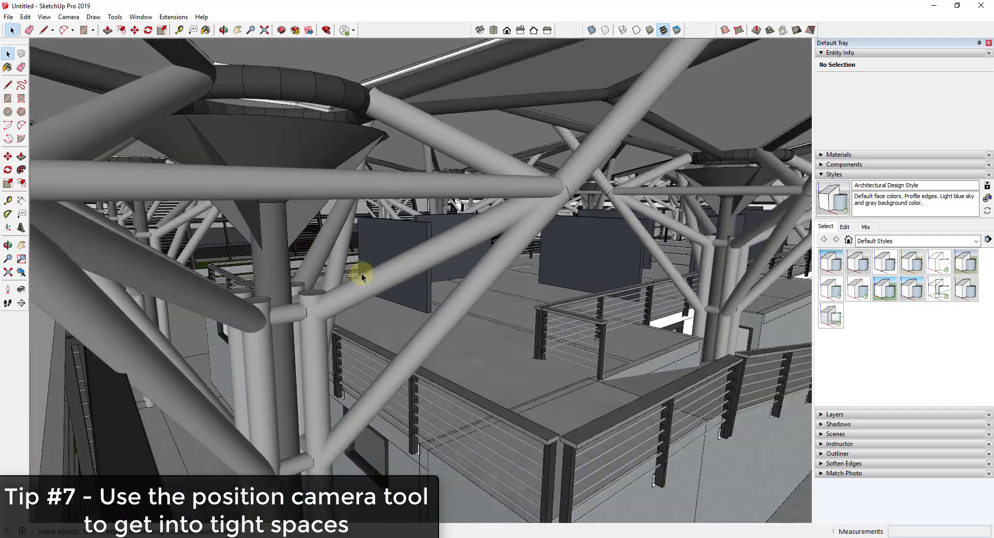
# - Zoom Extents on the model, then orbit and zoom to an overview of the large roofed building and sports courts
pyautogui.click(8, 274)
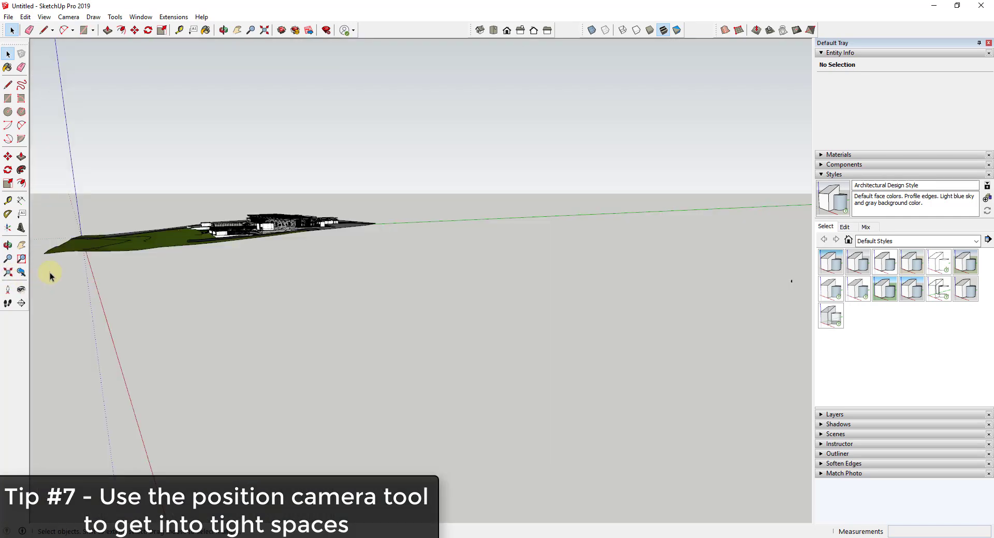
pyautogui.moveTo(285, 237); pyautogui.dragTo(481, 252, button='middle')
pyautogui.scroll(10, 482, 252)
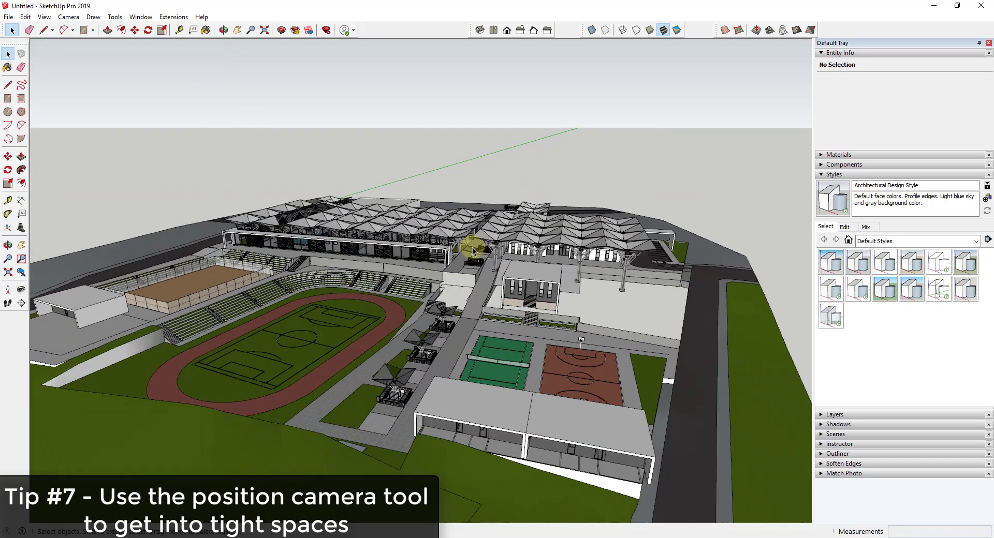
pyautogui.scroll(-5, 485, 257)
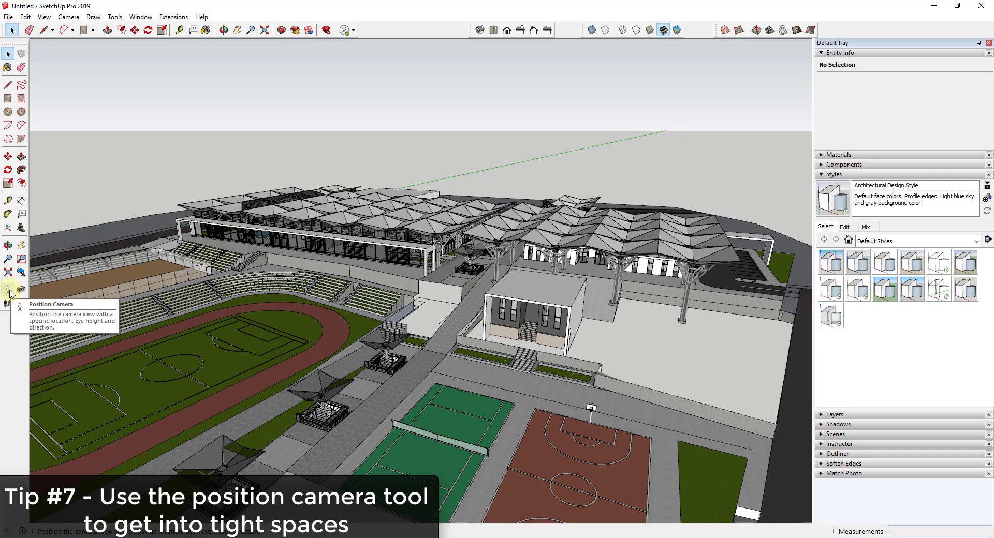
# - Use Position Camera to stand at the entrance beneath the large roof, and look around from the paved walkway toward the hall interior
pyautogui.click(10, 293)
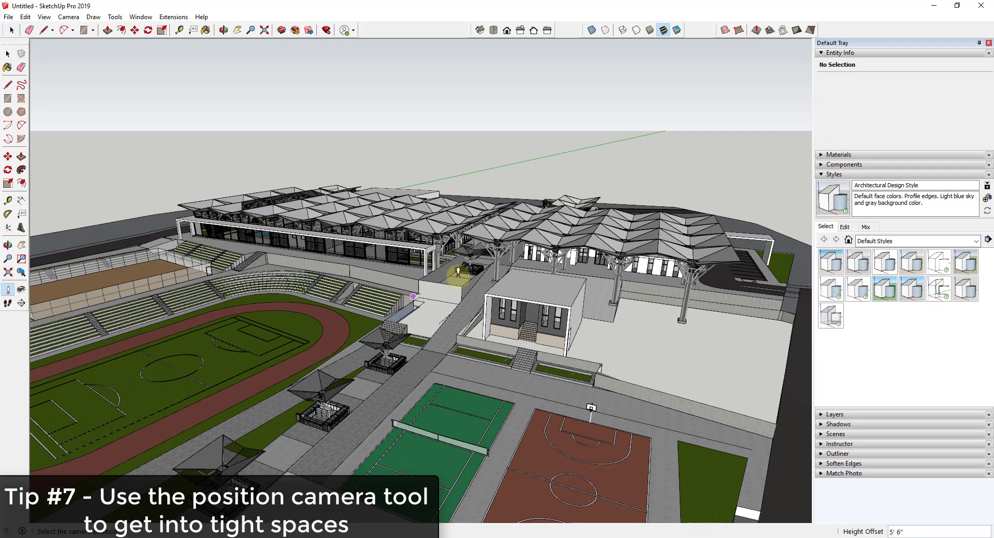
pyautogui.click(456, 261)
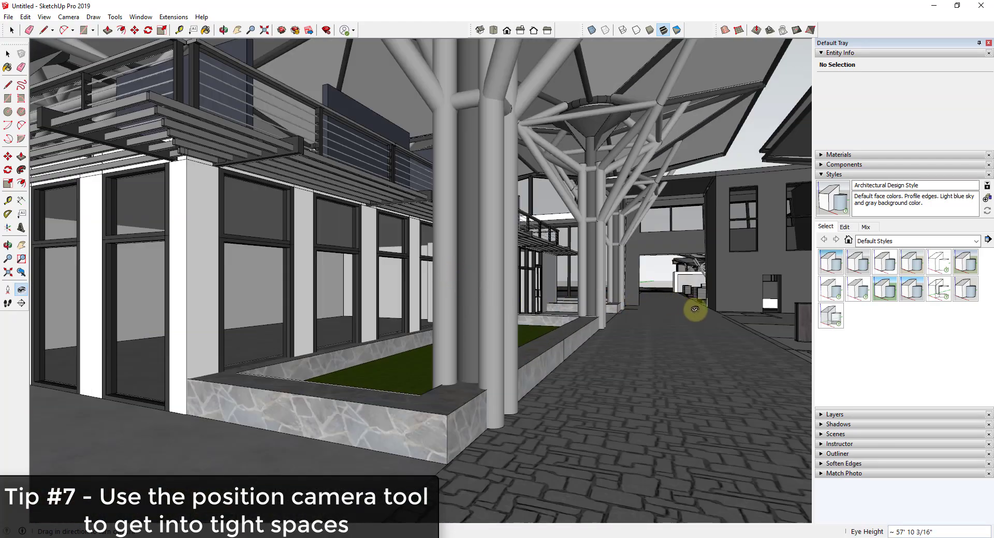
pyautogui.moveTo(701, 307); pyautogui.dragTo(48, 329)
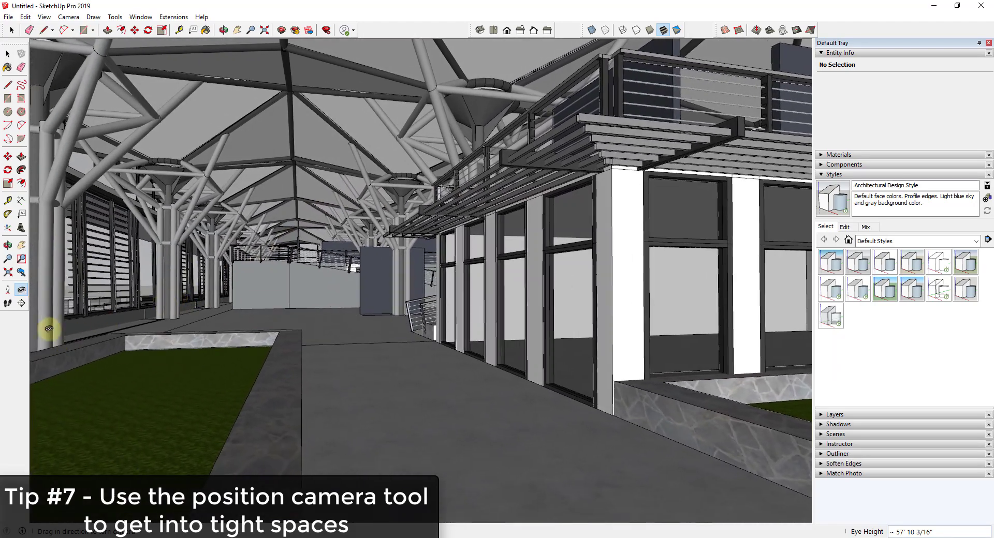
# - Position the camera on the hall floor beside the ramp wall and look around at the ramp, dark panels and roof supports
pyautogui.click(7, 291)
pyautogui.click(319, 313)
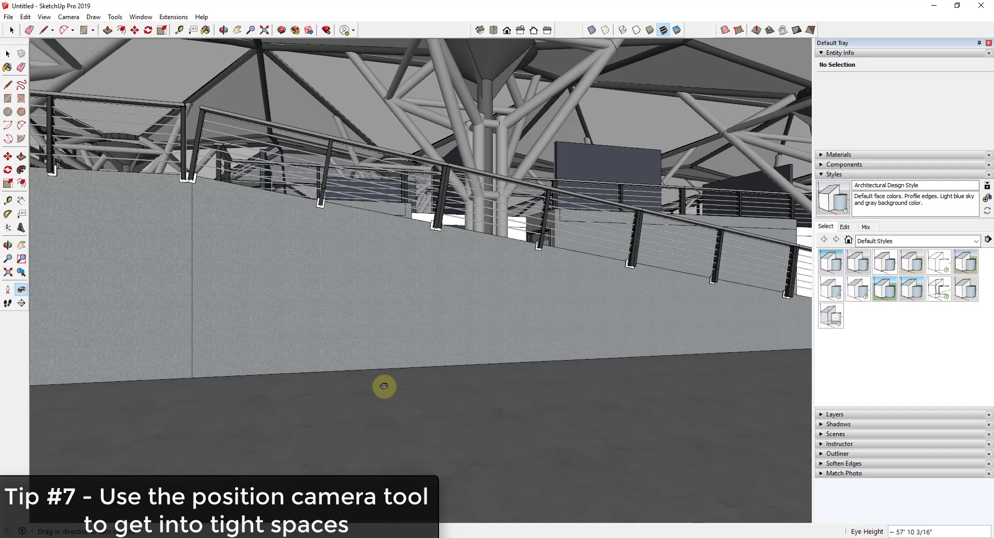
pyautogui.moveTo(384, 386); pyautogui.dragTo(659, 336)
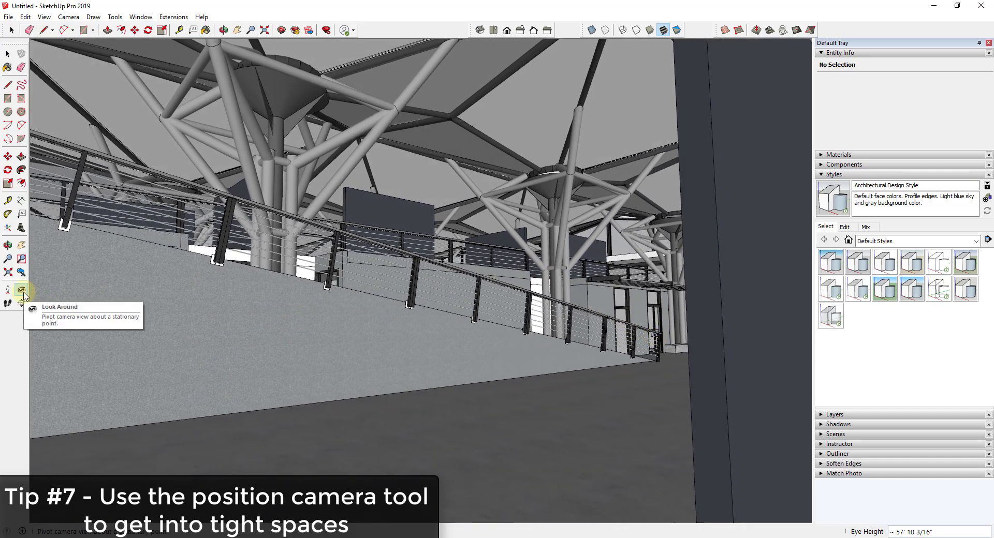
pyautogui.moveTo(171, 399); pyautogui.dragTo(410, 432)
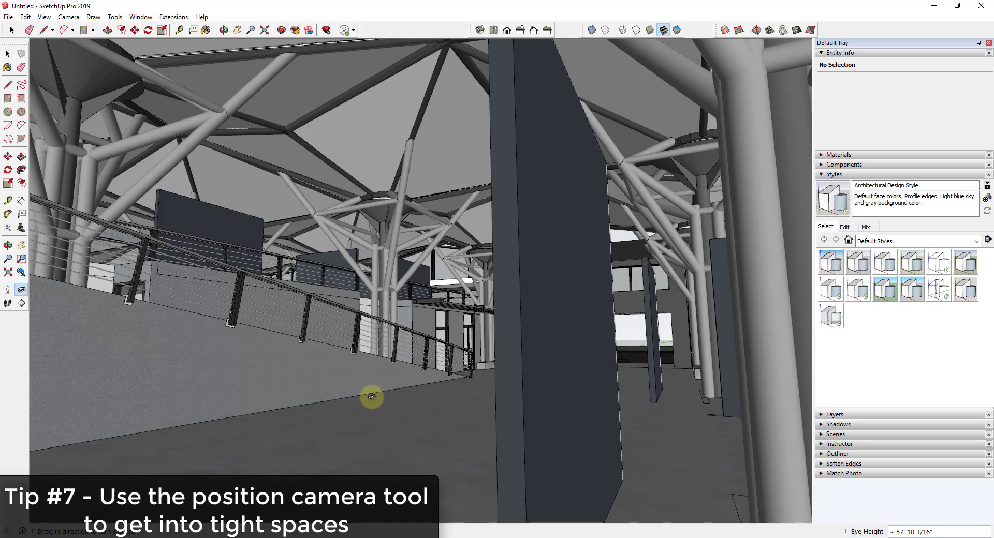
pyautogui.moveTo(543, 315); pyautogui.dragTo(282, 322)
pyautogui.moveTo(282, 322); pyautogui.dragTo(192, 357, button='middle')
pyautogui.moveTo(191, 357); pyautogui.dragTo(546, 374)
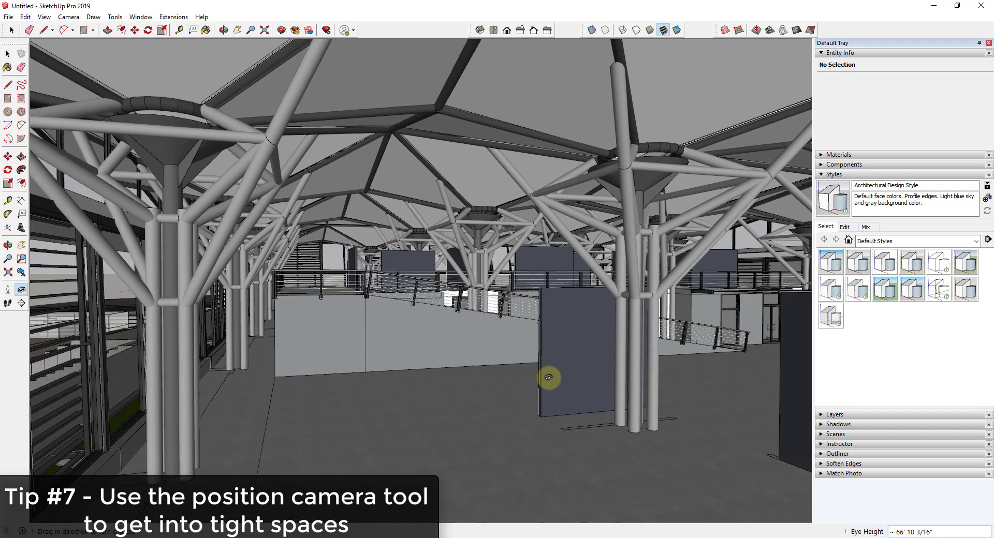
# - Position the camera on the open hall floor aimed at the raised dark panel above the ramp, then pan the view above floor level
pyautogui.click(8, 292)
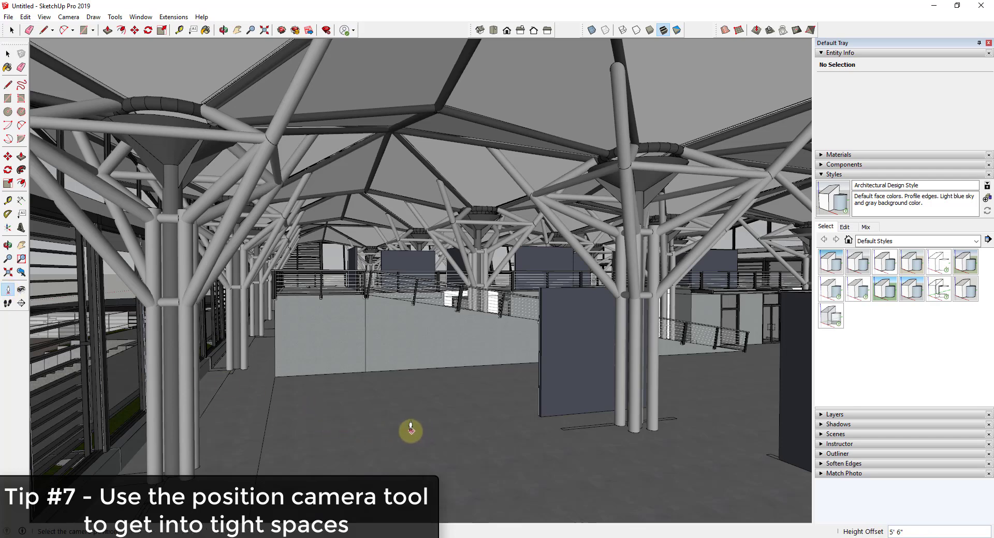
pyautogui.moveTo(404, 422); pyautogui.dragTo(550, 279)
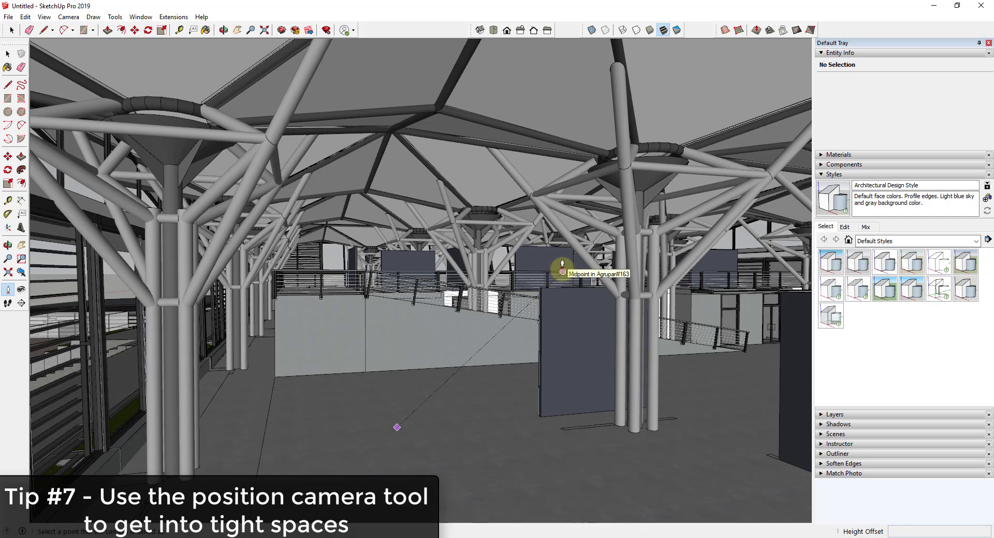
pyautogui.moveTo(562, 267); pyautogui.dragTo(562, 268)
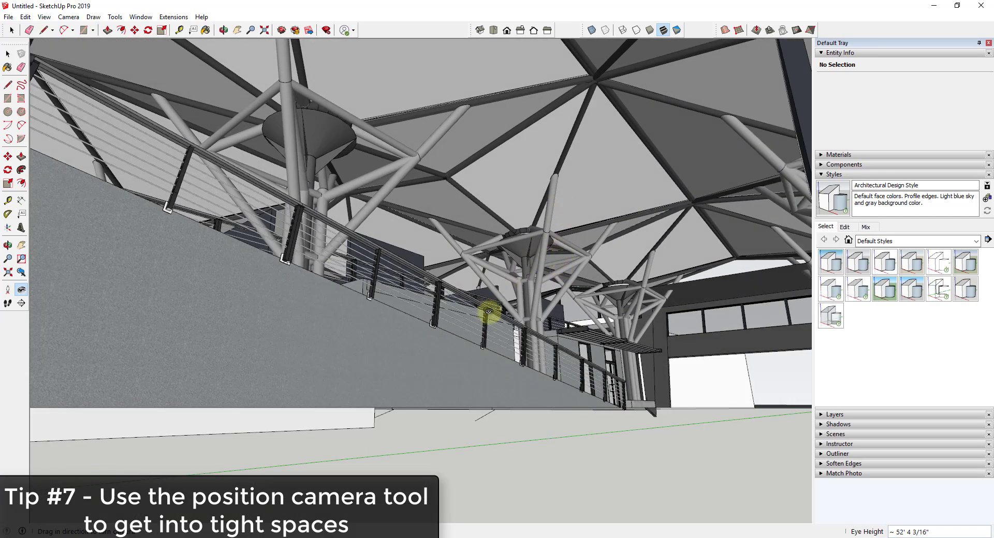
pyautogui.keyDown('shift'); pyautogui.moveTo(581, 253); pyautogui.dragTo(577, 370, button='middle'); pyautogui.keyUp('shift')
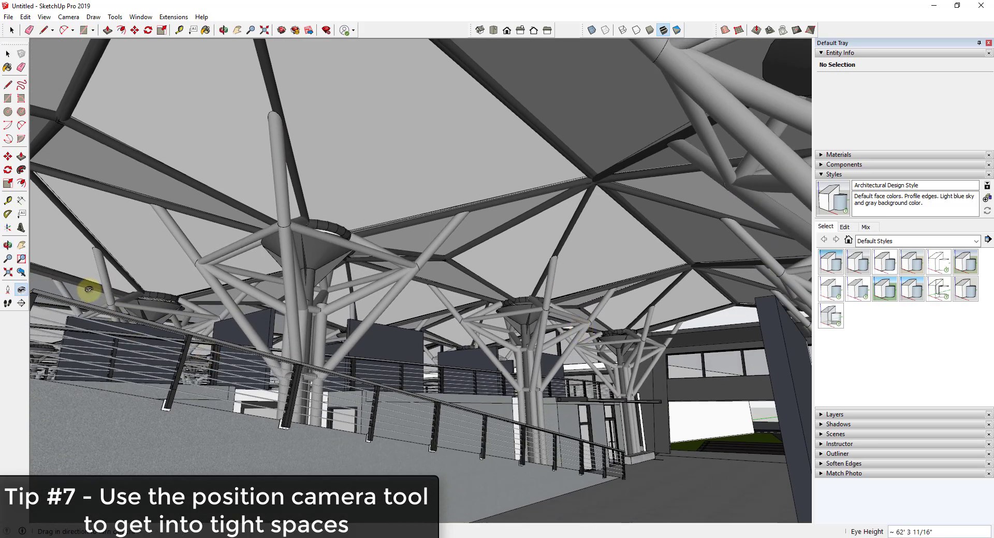
# - Position the camera at the far end of the ramp, aimed back at the railing, and pan up to see the hall floor
pyautogui.click(10, 292)
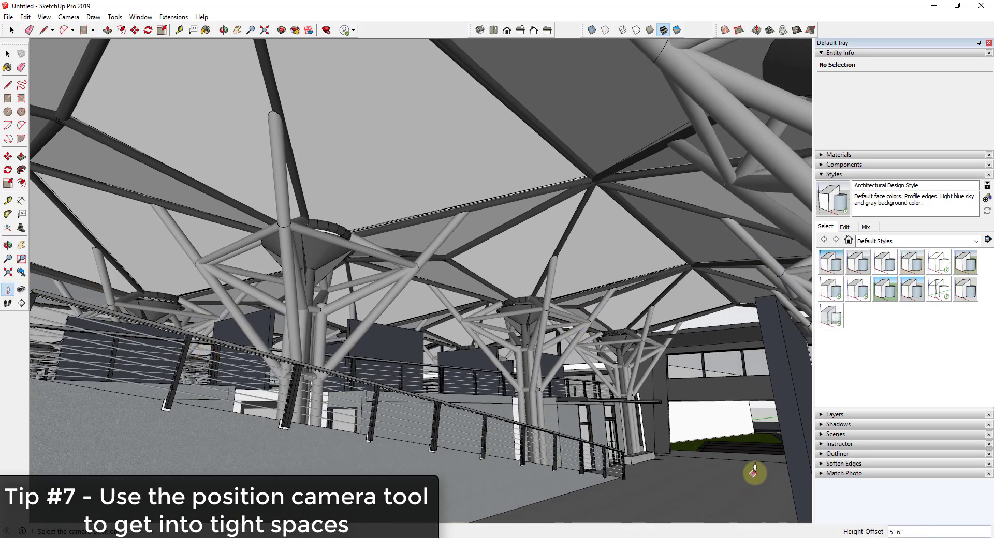
pyautogui.moveTo(751, 470)
pyautogui.mouseDown()
pyautogui.moveTo(651, 471)
pyautogui.moveTo(226, 372)
pyautogui.moveTo(141, 322)
pyautogui.mouseUp()
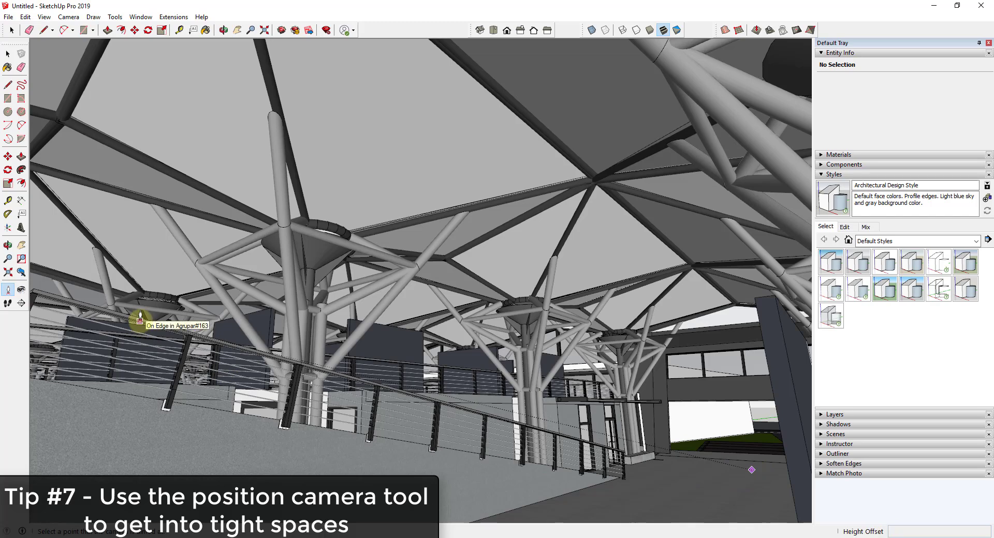
pyautogui.moveTo(139, 319); pyautogui.dragTo(140, 320)
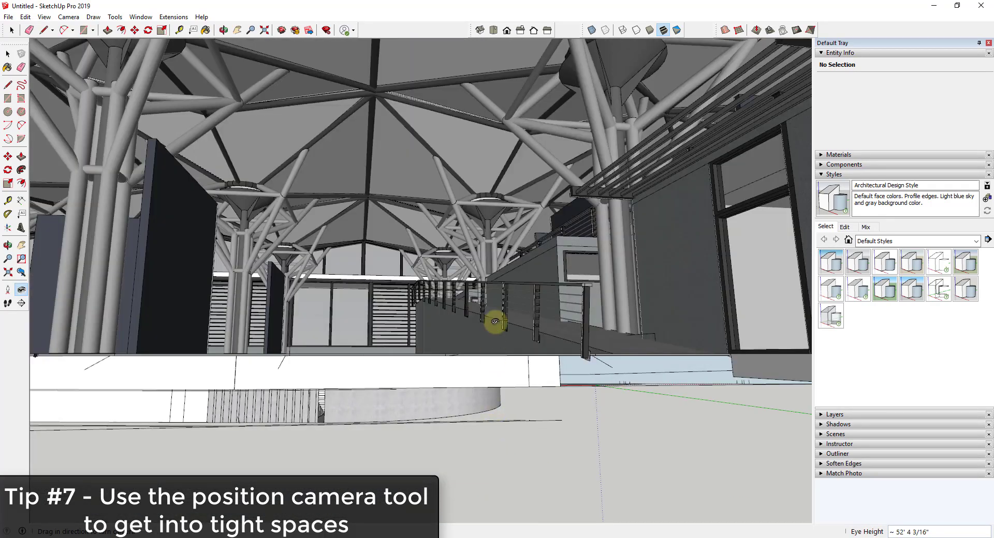
pyautogui.keyDown('shift'); pyautogui.moveTo(492, 438); pyautogui.dragTo(501, 410, button='middle'); pyautogui.keyUp('shift')
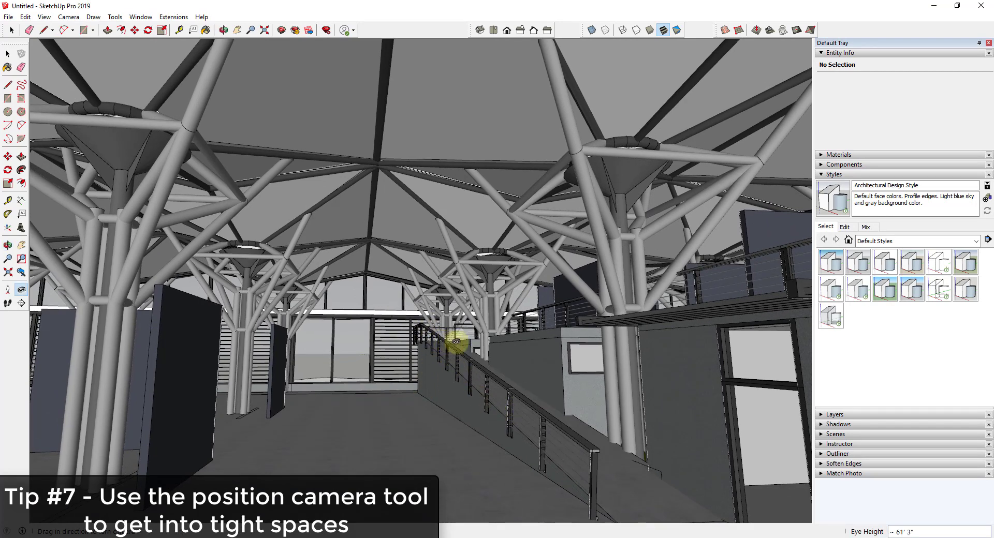
# - Orbit the interior view around the ramp and glazed wall to demonstrate how Orbit moves the camera indoors
pyautogui.click(7, 292)
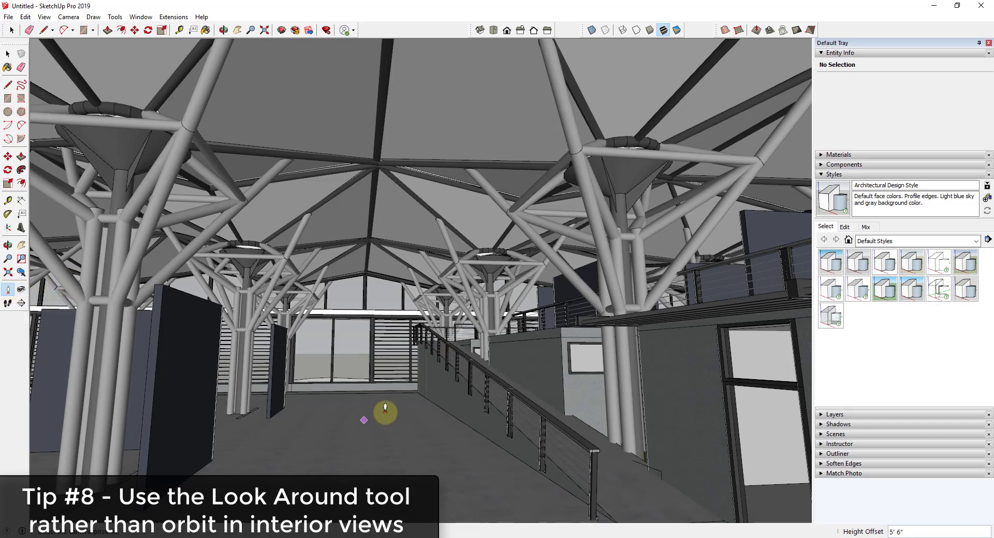
pyautogui.press('o')
pyautogui.moveTo(476, 410); pyautogui.dragTo(632, 388)
pyautogui.press('l')
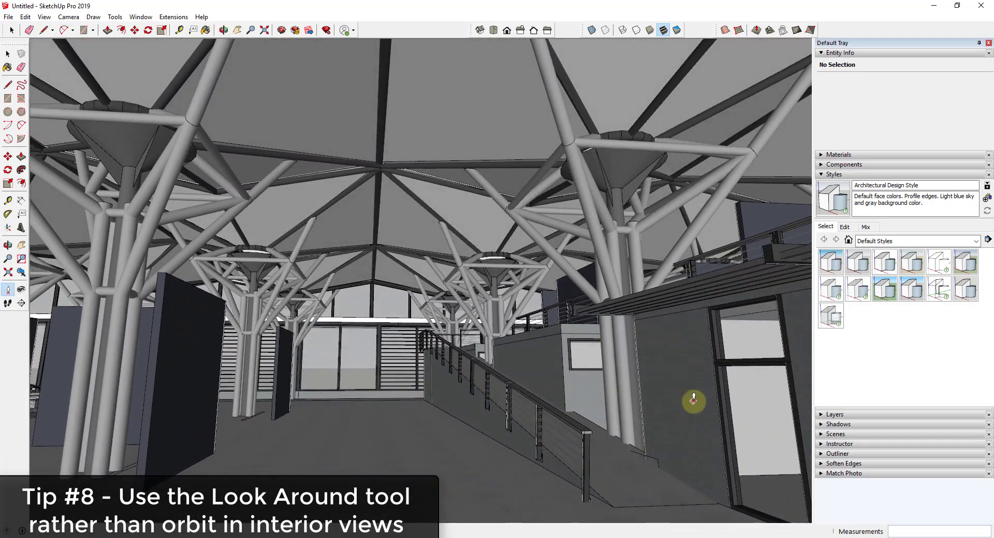
pyautogui.press('o')
pyautogui.moveTo(693, 399); pyautogui.dragTo(716, 385)
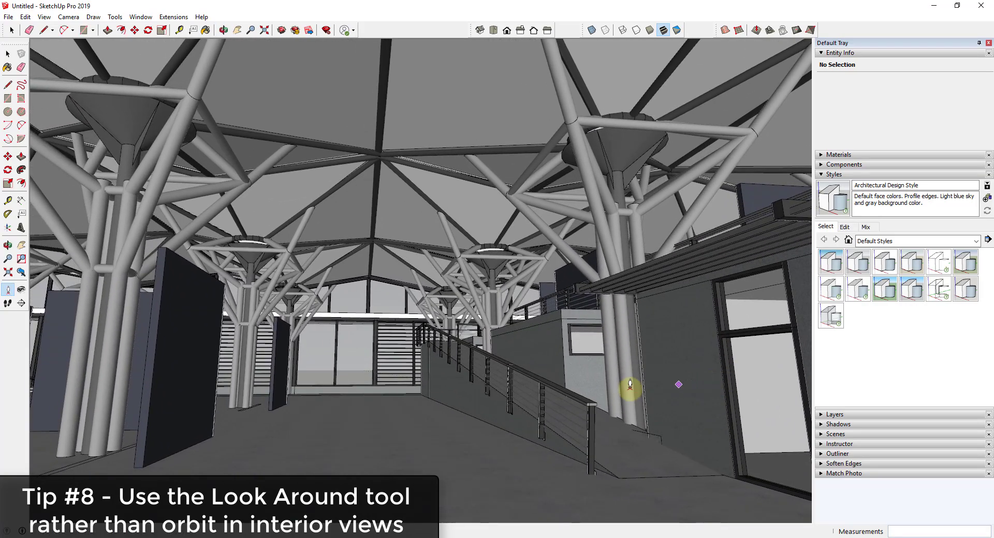
pyautogui.moveTo(630, 385); pyautogui.dragTo(508, 343, button='middle')
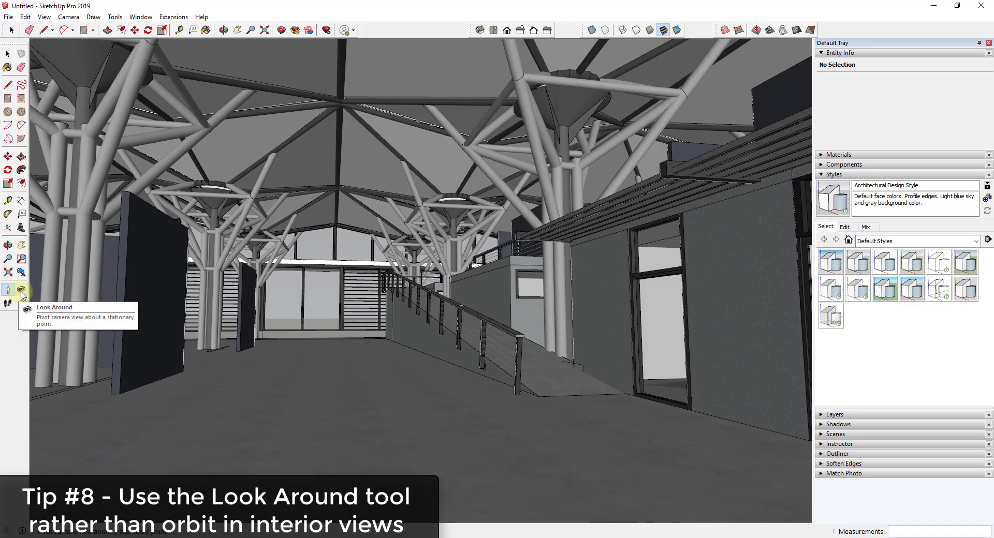
# - Pivot with Look Around toward the glazed double doors, then orbit the same interior view for comparison
pyautogui.moveTo(478, 383); pyautogui.dragTo(484, 357)
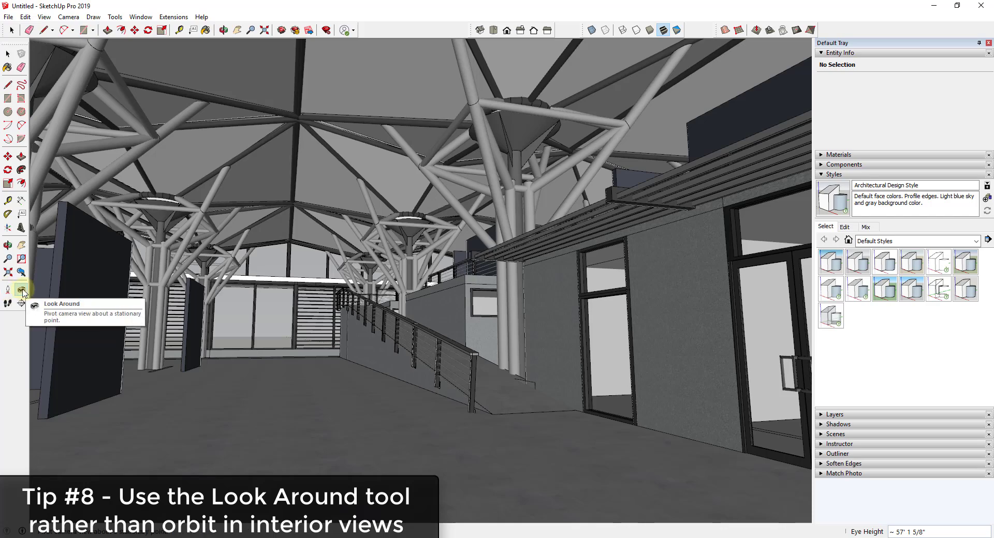
pyautogui.moveTo(313, 370); pyautogui.dragTo(320, 350)
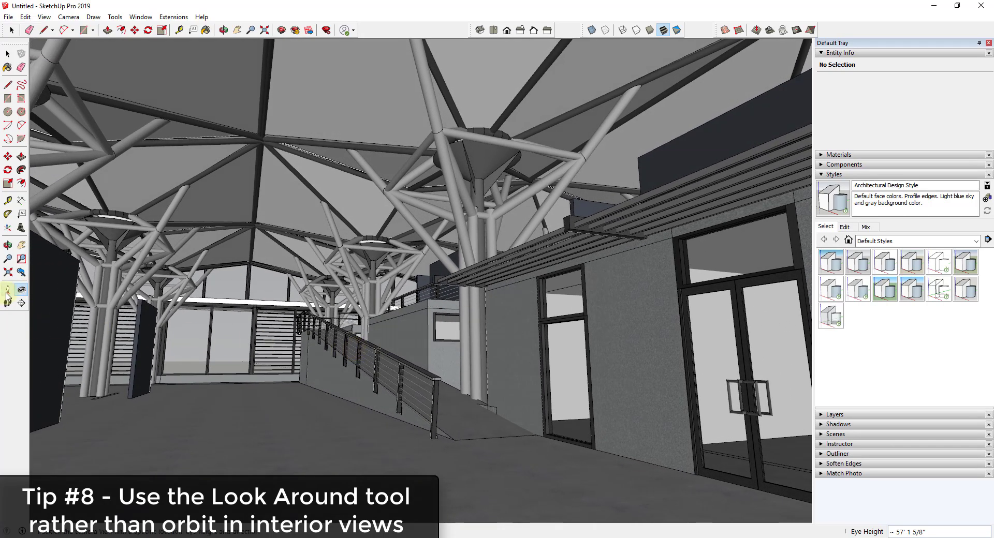
pyautogui.press('o')
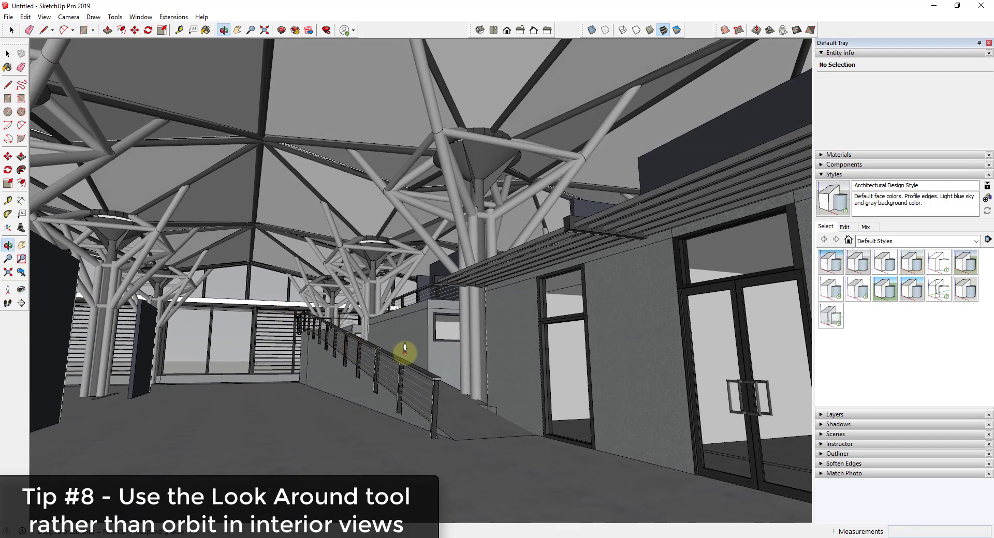
pyautogui.moveTo(405, 350); pyautogui.dragTo(306, 349)
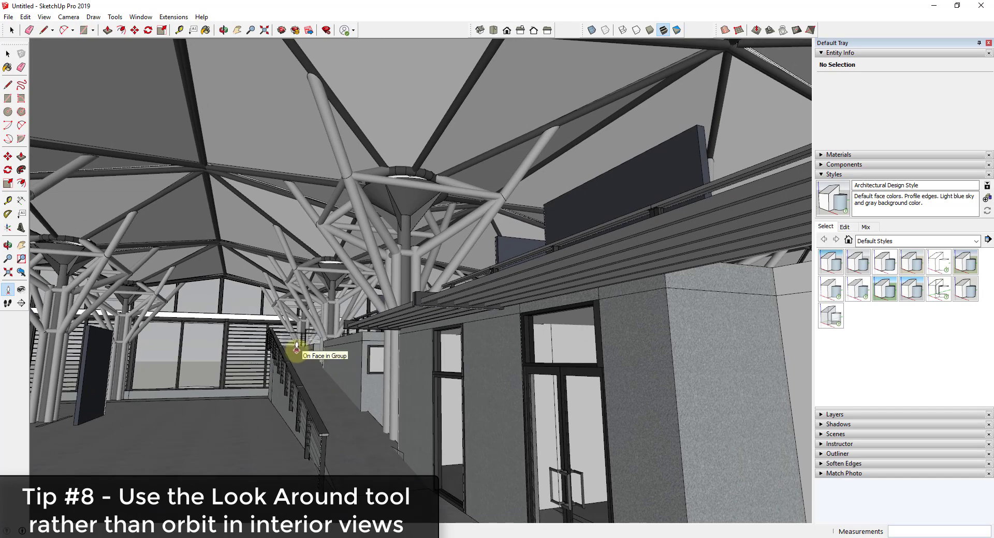
# - Position the camera on the upper walkway beyond the ramp and look around across the pool and down the long roofed hall
pyautogui.click(297, 350)
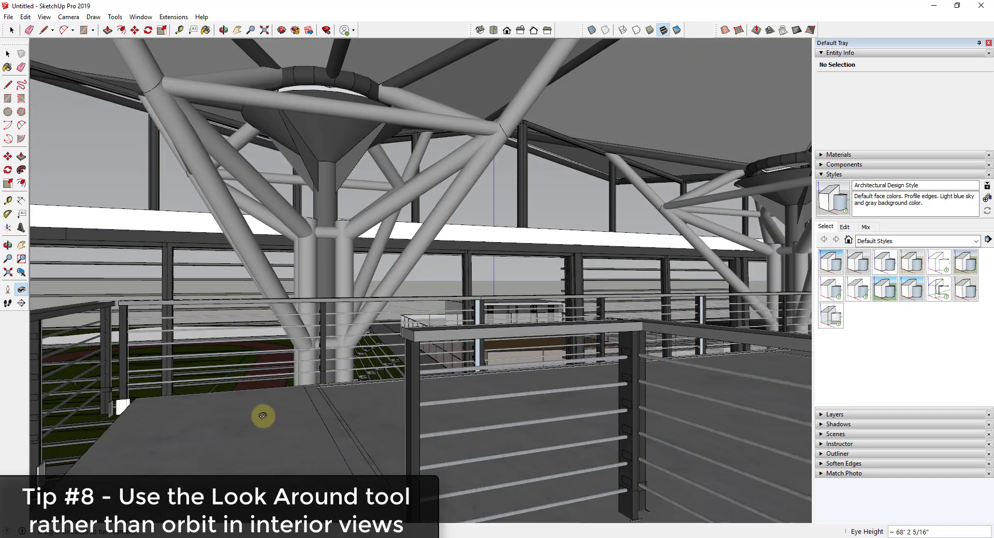
pyautogui.moveTo(276, 396)
pyautogui.mouseDown(button='middle')
pyautogui.moveTo(259, 401)
pyautogui.moveTo(267, 399)
pyautogui.mouseUp(button='middle')
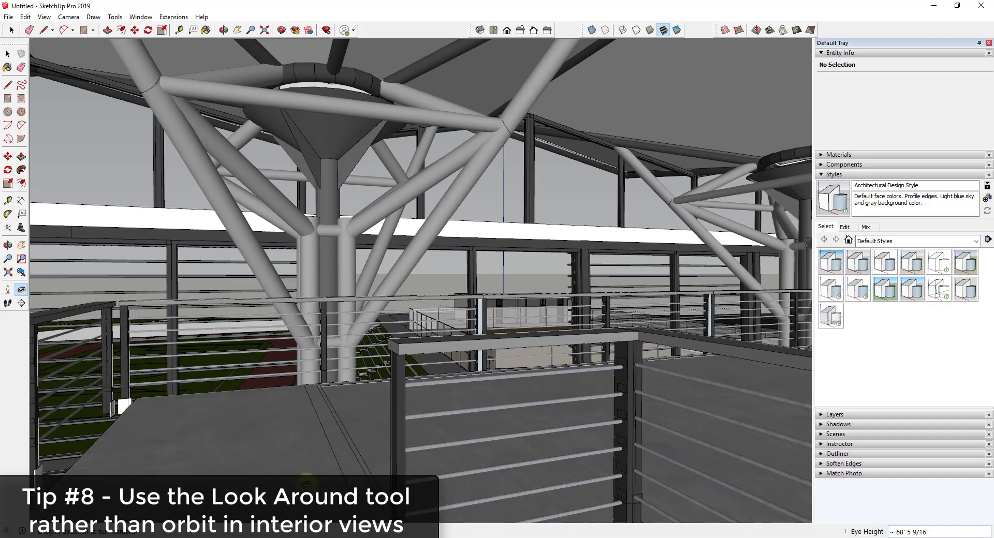
pyautogui.moveTo(239, 443); pyautogui.dragTo(983, 404)
pyautogui.moveTo(517, 455); pyautogui.dragTo(599, 424)
pyautogui.press('o')
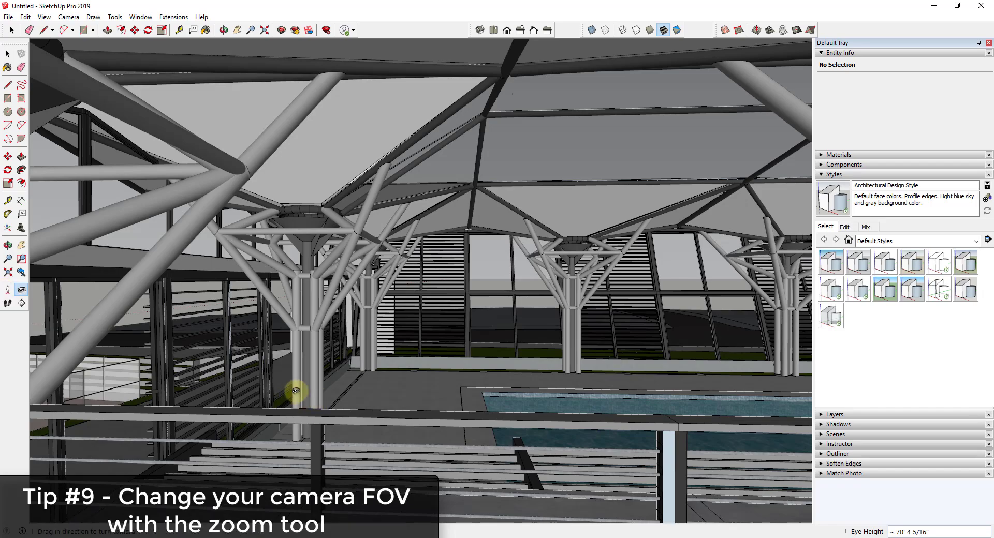
pyautogui.moveTo(295, 391); pyautogui.dragTo(487, 429)
pyautogui.moveTo(601, 411); pyautogui.dragTo(679, 388)
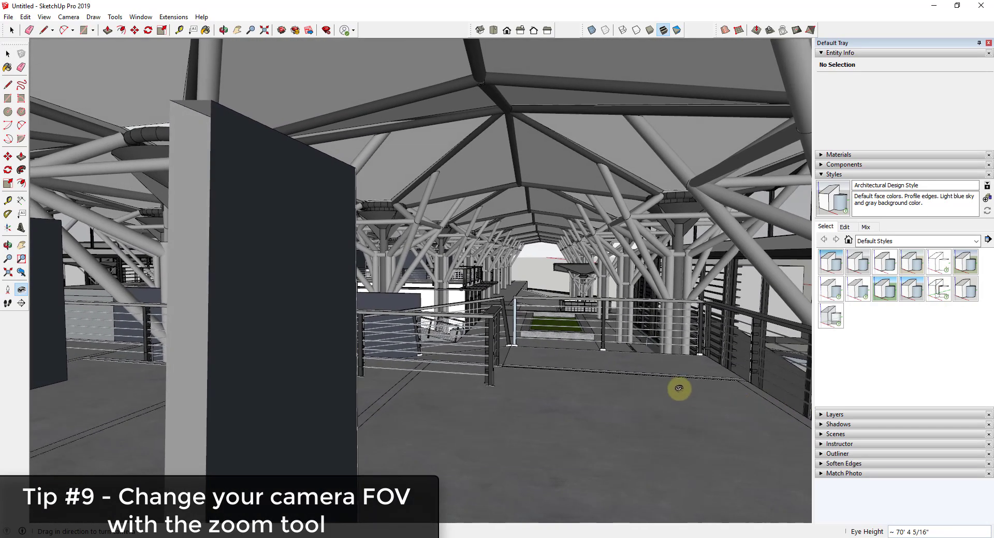
# - Position the camera farther along the roofed hall beyond the upper railing and look around toward the stone planters
pyautogui.click(7, 290)
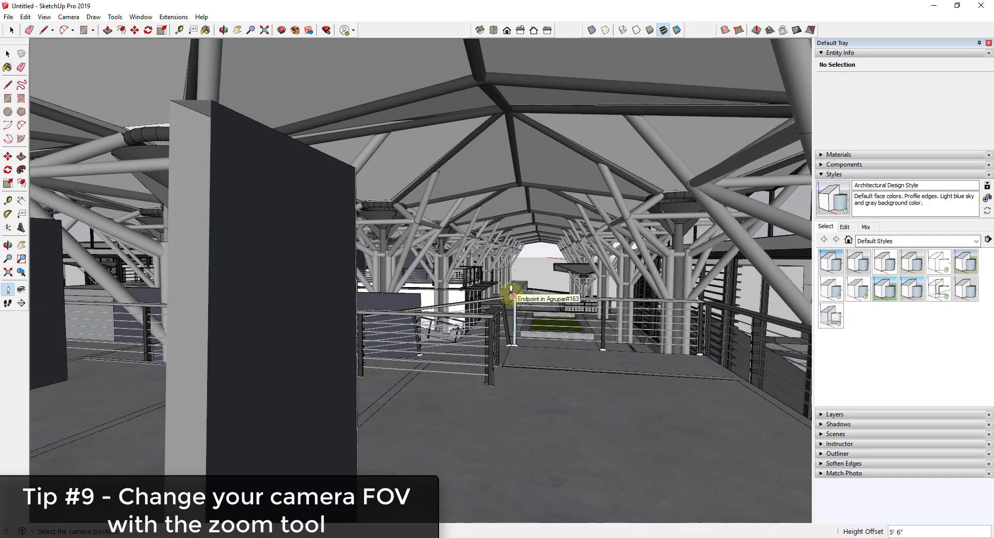
pyautogui.click(511, 295)
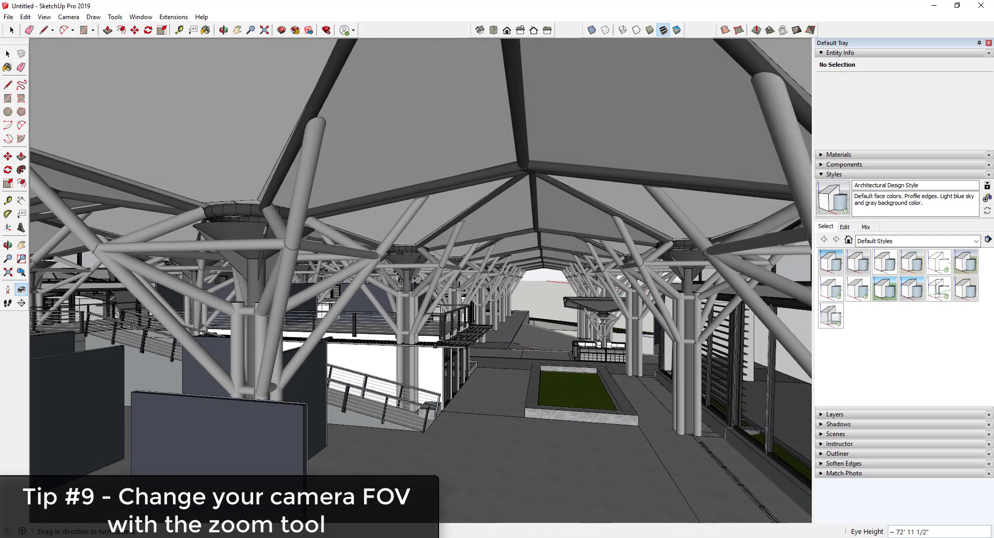
pyautogui.moveTo(634, 383); pyautogui.dragTo(428, 359)
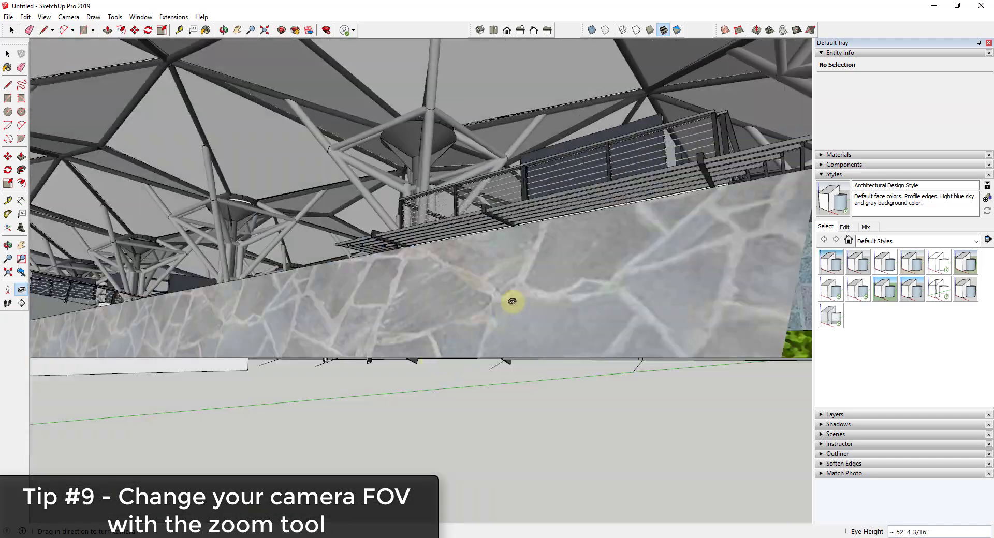
# - Orbit up from the stone planter wall and look around the roofed plaza between the paved walkway and the glazed building
pyautogui.press('o')
pyautogui.moveTo(469, 493); pyautogui.dragTo(369, 385, button='middle')
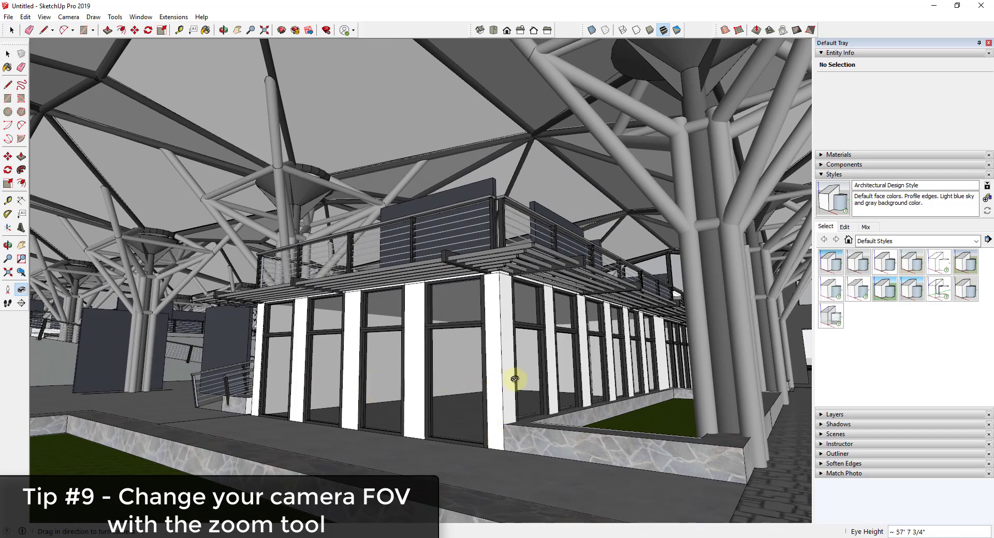
pyautogui.moveTo(513, 377); pyautogui.dragTo(787, 461)
pyautogui.moveTo(428, 377); pyautogui.dragTo(375, 355)
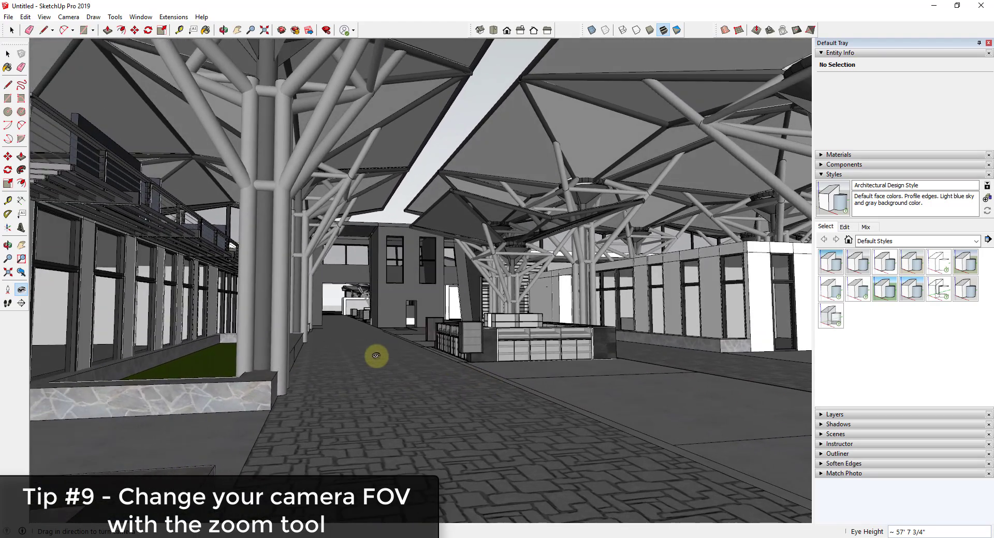
pyautogui.moveTo(495, 346); pyautogui.dragTo(388, 325)
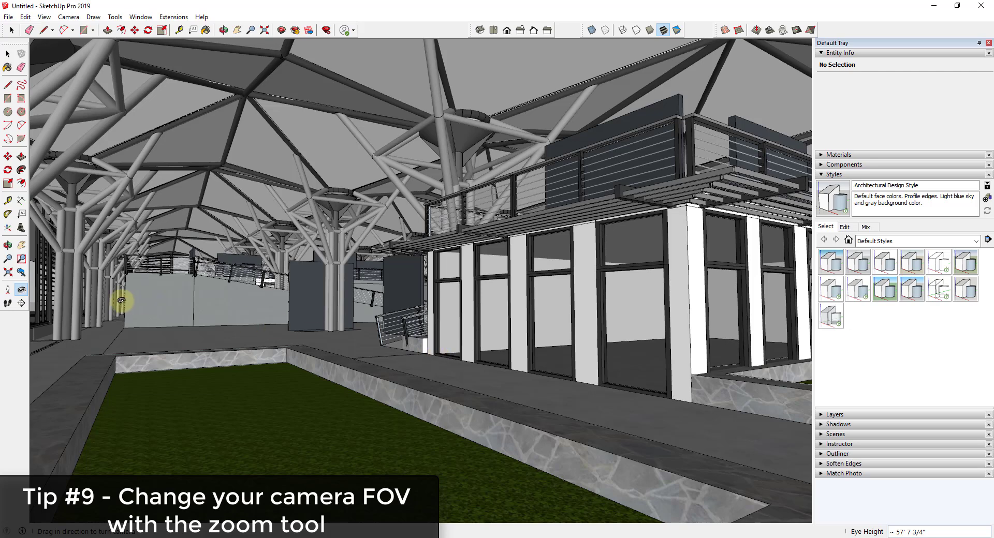
# - Widen the camera's field of view with the Zoom tool, then set it to exactly 35 degrees
pyautogui.click(9, 260)
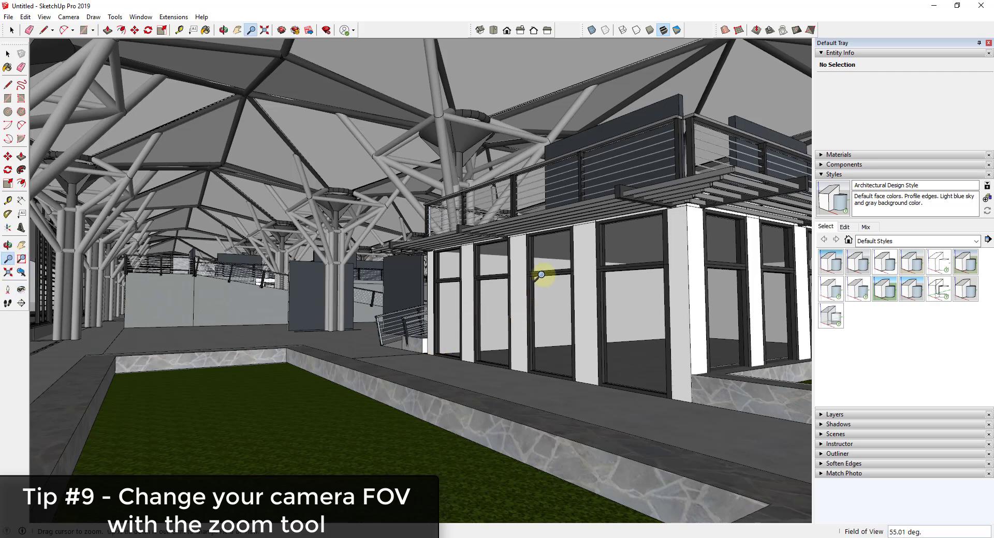
pyautogui.keyDown('shift'); pyautogui.moveTo(541, 274); pyautogui.dragTo(538, 294); pyautogui.keyUp('shift')
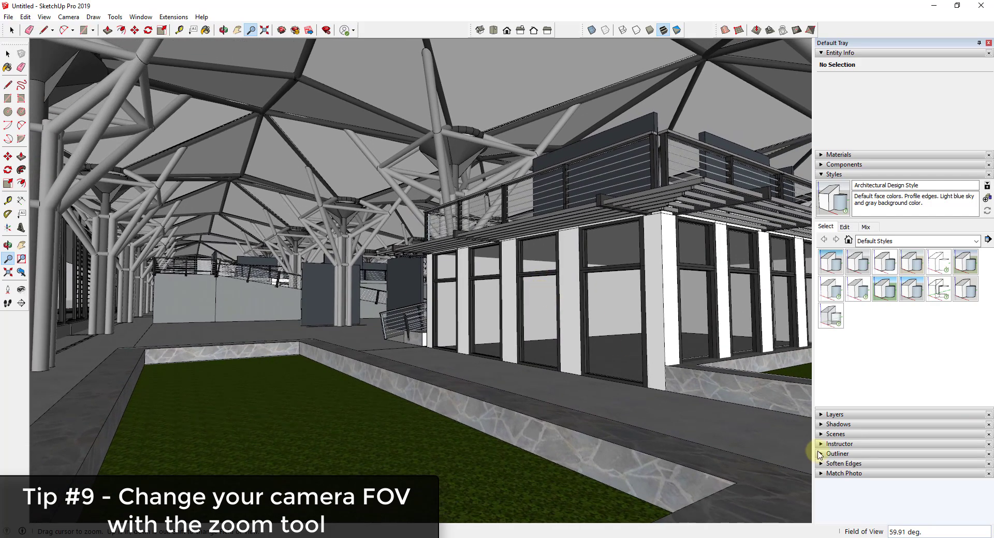
pyautogui.press('Return')
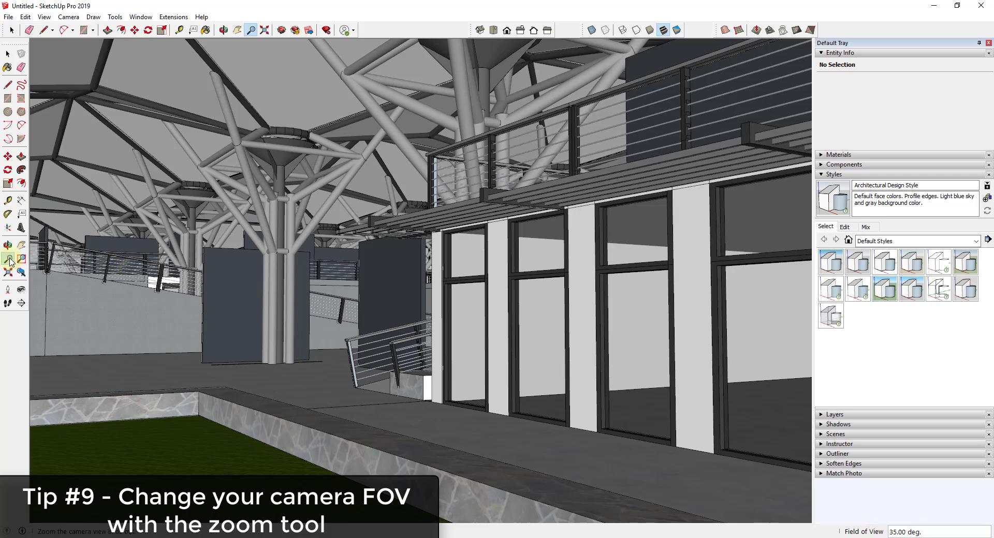
# - Look around from the glazed building to the plaza counter and back at the 35-degree field of view
pyautogui.click(211, 280)
pyautogui.click(21, 290)
pyautogui.moveTo(203, 317); pyautogui.dragTo(392, 290)
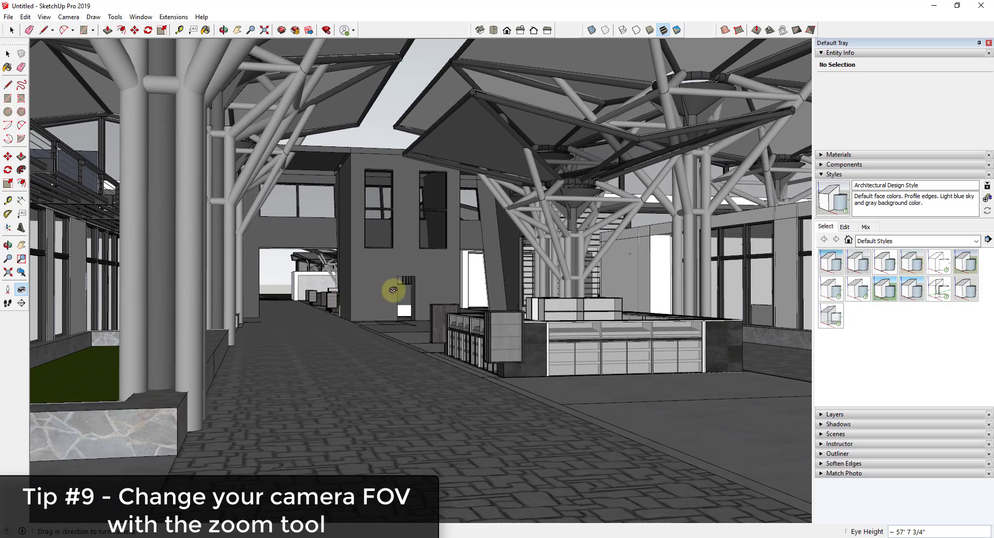
pyautogui.moveTo(678, 249); pyautogui.dragTo(264, 261)
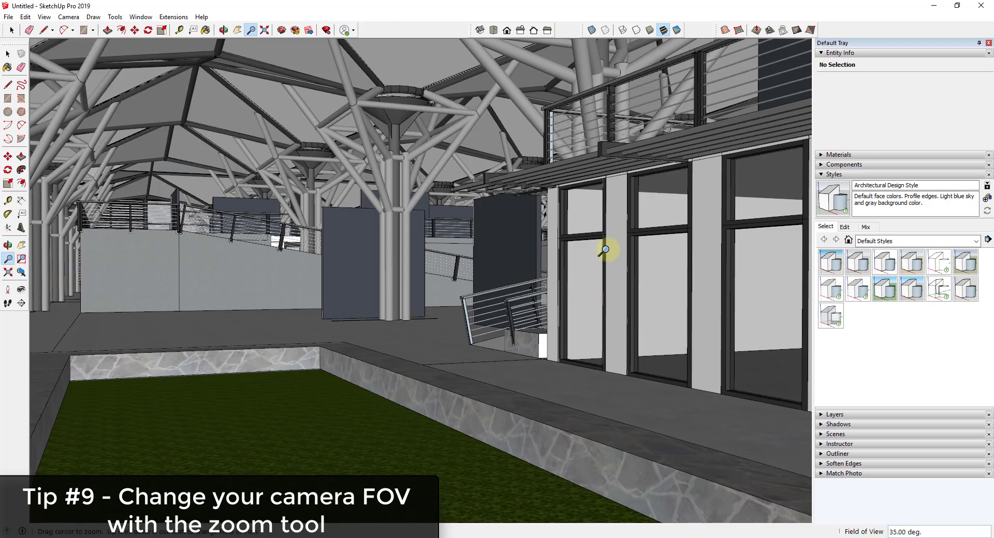
# - Widen the field of view with the Zoom tool and set it to 55 degrees
pyautogui.keyDown('shift'); pyautogui.moveTo(602, 233); pyautogui.dragTo(573, 261); pyautogui.keyUp('shift')
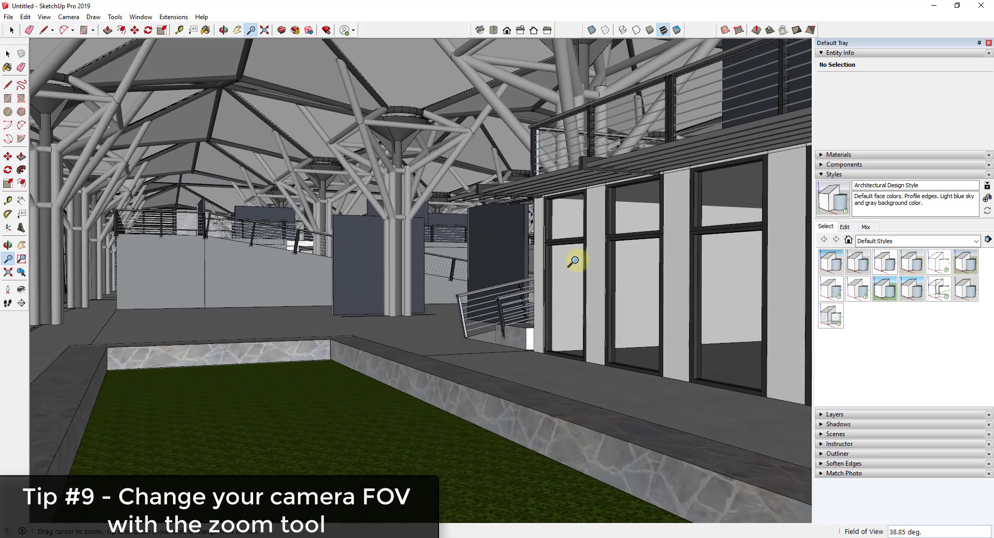
pyautogui.write('55')
pyautogui.press('Return')
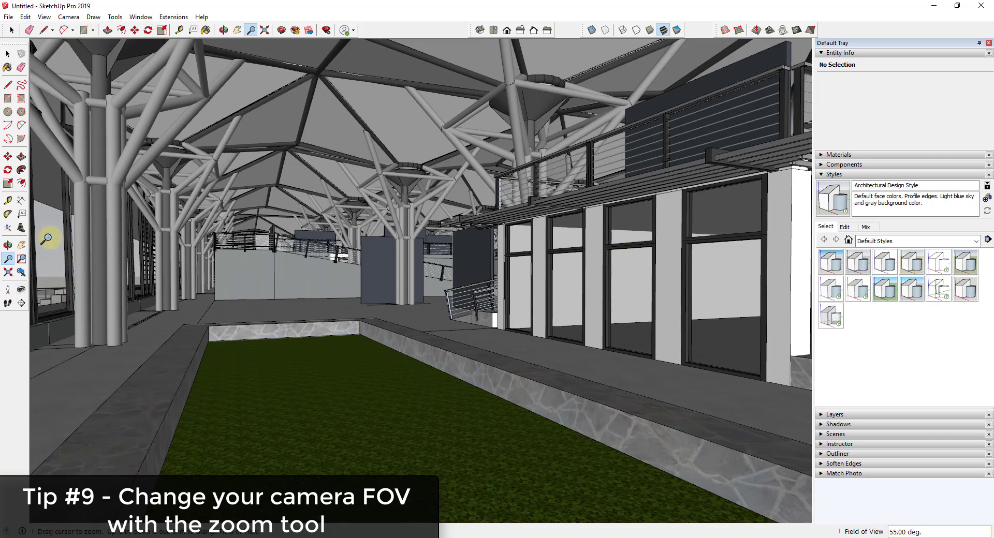
# - Look around past the glazed building to frame the long paved plaza with its central counter and tree-shaped columns
pyautogui.click(22, 290)
pyautogui.moveTo(273, 315); pyautogui.dragTo(8, 273)
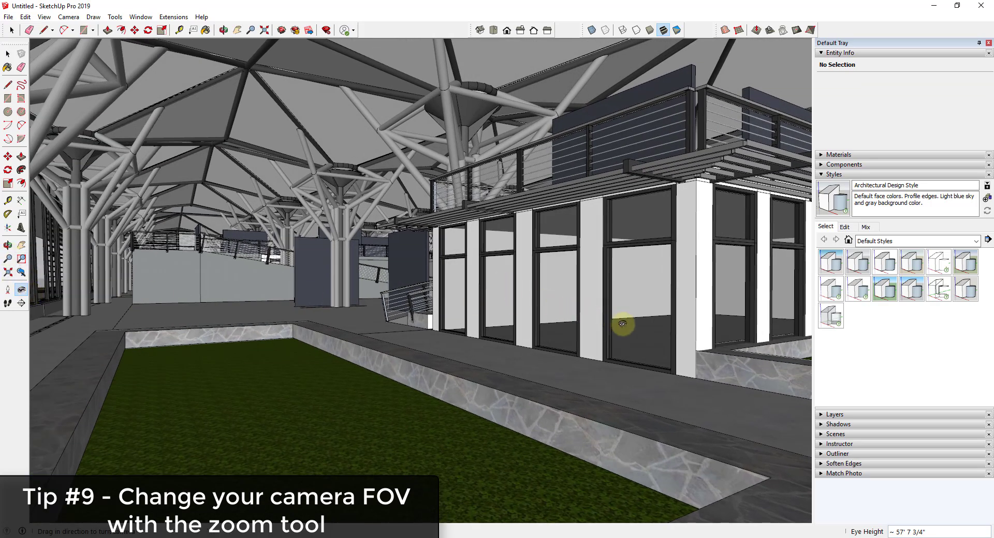
pyautogui.moveTo(616, 321); pyautogui.dragTo(735, 337)
pyautogui.moveTo(381, 282); pyautogui.dragTo(738, 331)
pyautogui.moveTo(307, 274); pyautogui.dragTo(643, 222)
pyautogui.moveTo(290, 243); pyautogui.dragTo(390, 239)
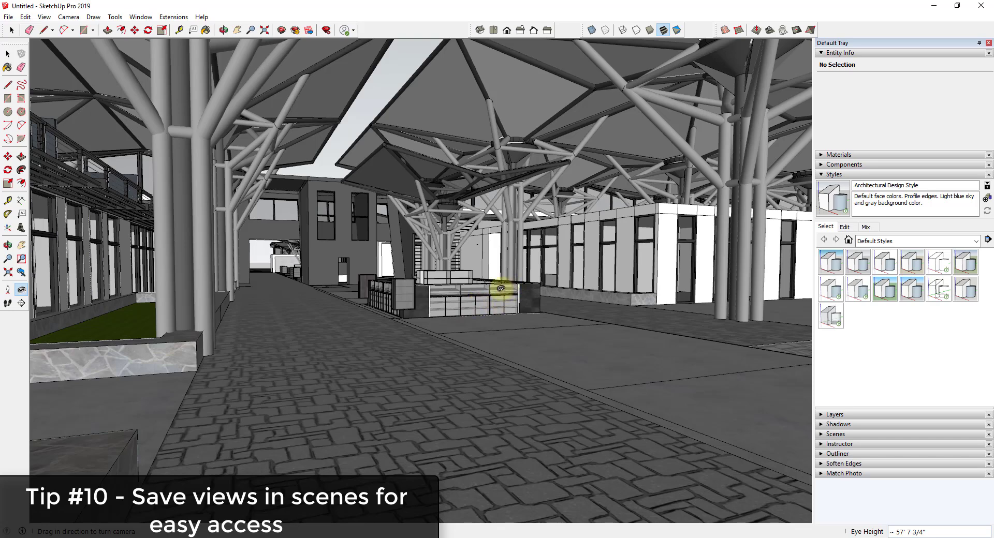
# - Save the plaza view as a new scene, then zoom out to the whole model and recall the scene
pyautogui.click(44, 17)
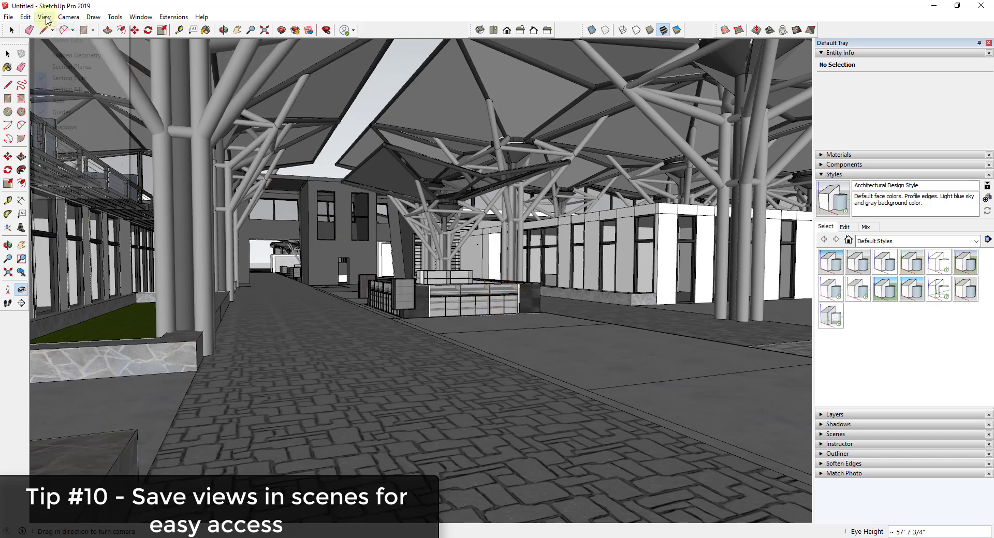
pyautogui.moveTo(94, 192)
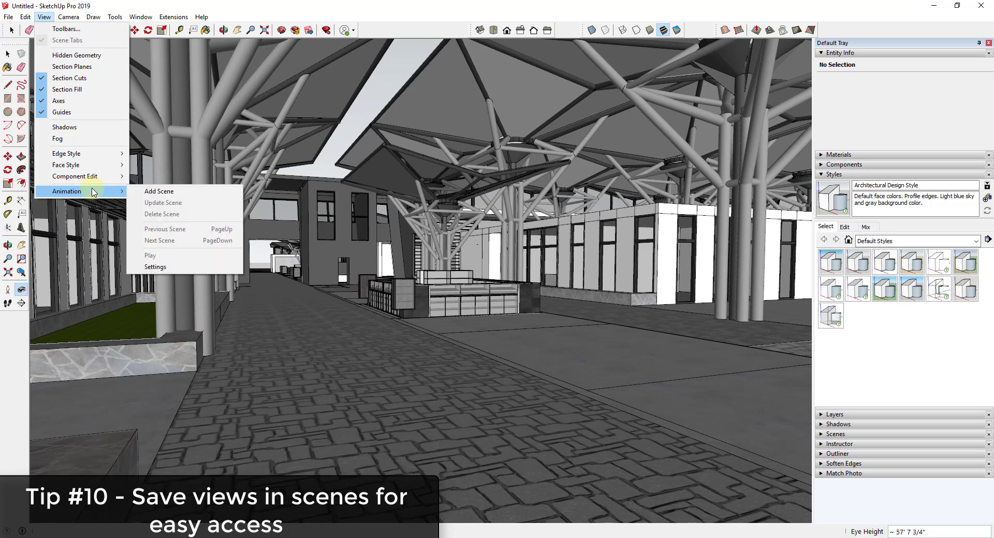
pyautogui.click(162, 192)
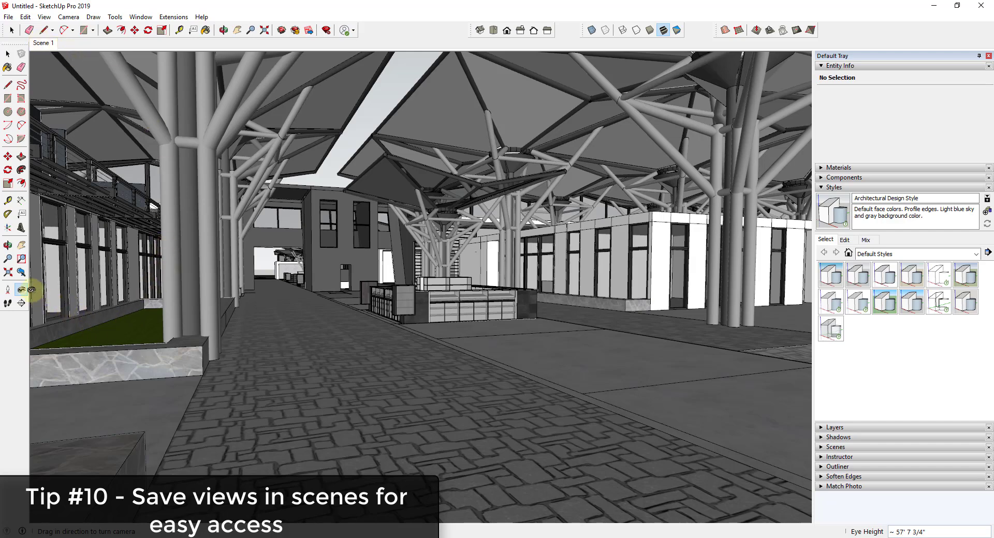
pyautogui.click(8, 273)
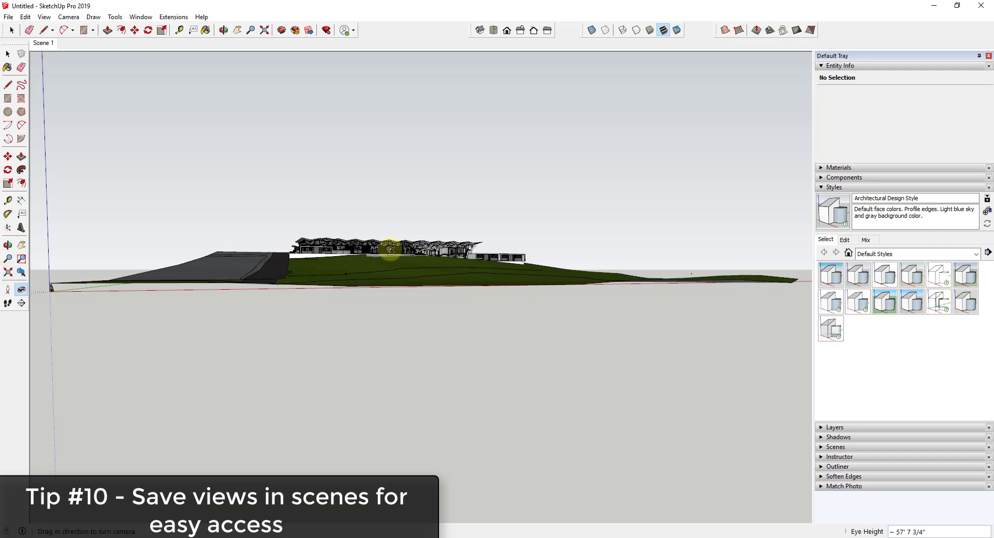
pyautogui.click(44, 45)
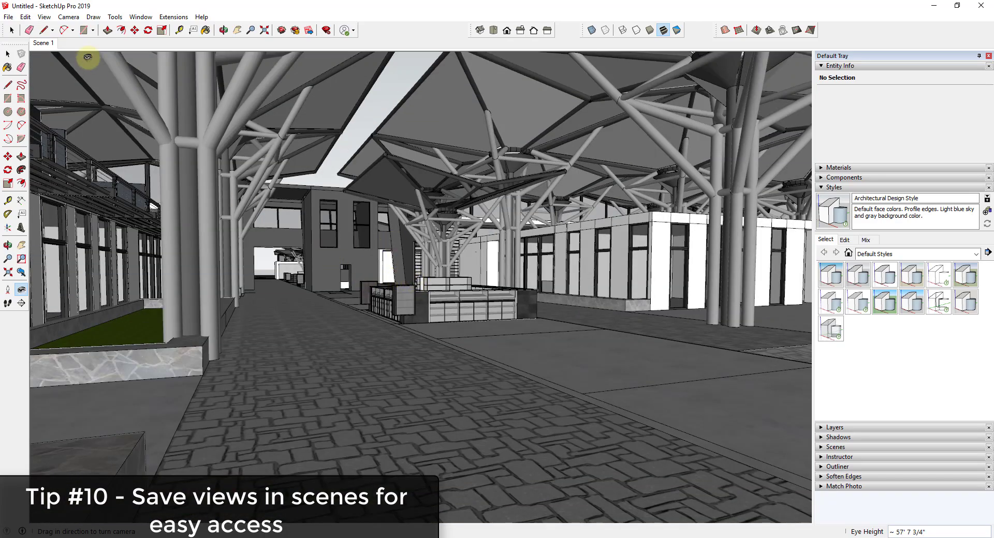
# - Rename the plaza scene as Plaza
pyautogui.rightClick(44, 44)
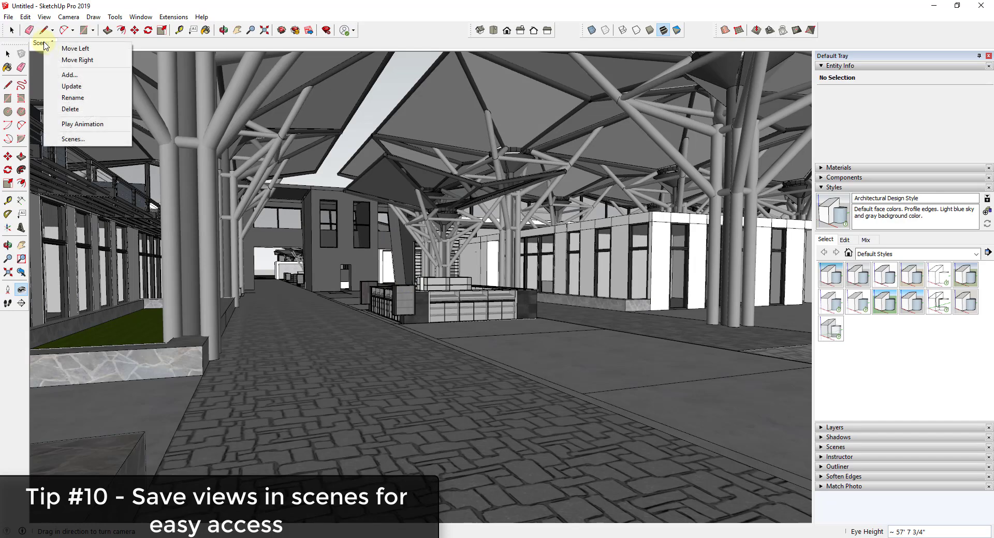
pyautogui.click(78, 98)
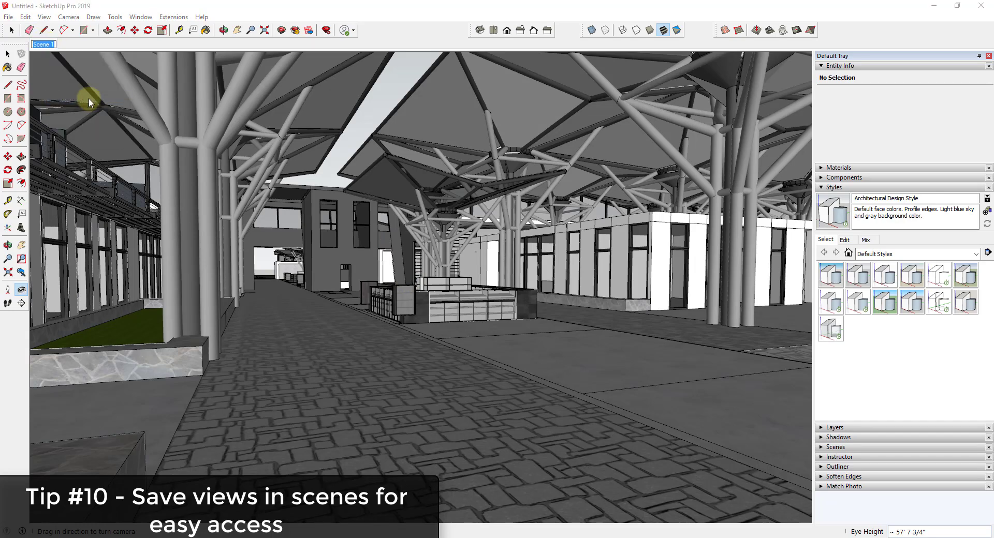
pyautogui.write('Plaza')
pyautogui.press('Return')
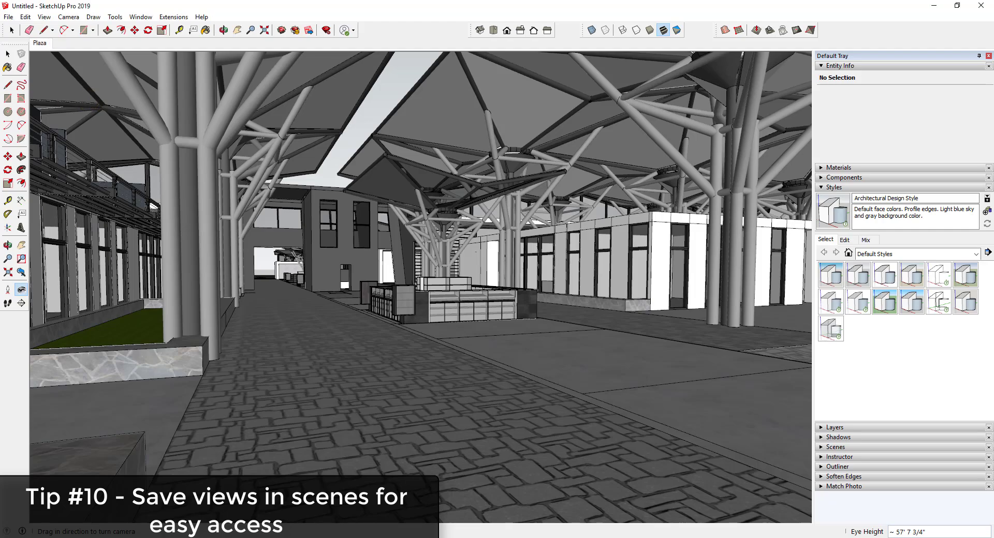
# - Position the camera on the deck beside the swimming pool and look around to frame the pool diagonally
pyautogui.moveTo(778, 267); pyautogui.dragTo(292, 306)
pyautogui.click(8, 290)
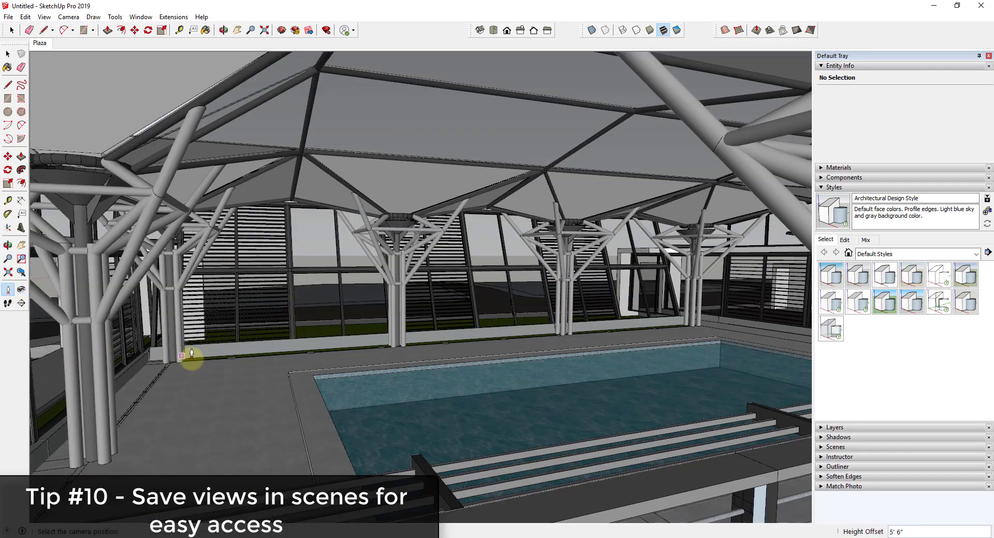
pyautogui.click(539, 395)
pyautogui.moveTo(532, 371); pyautogui.dragTo(434, 310)
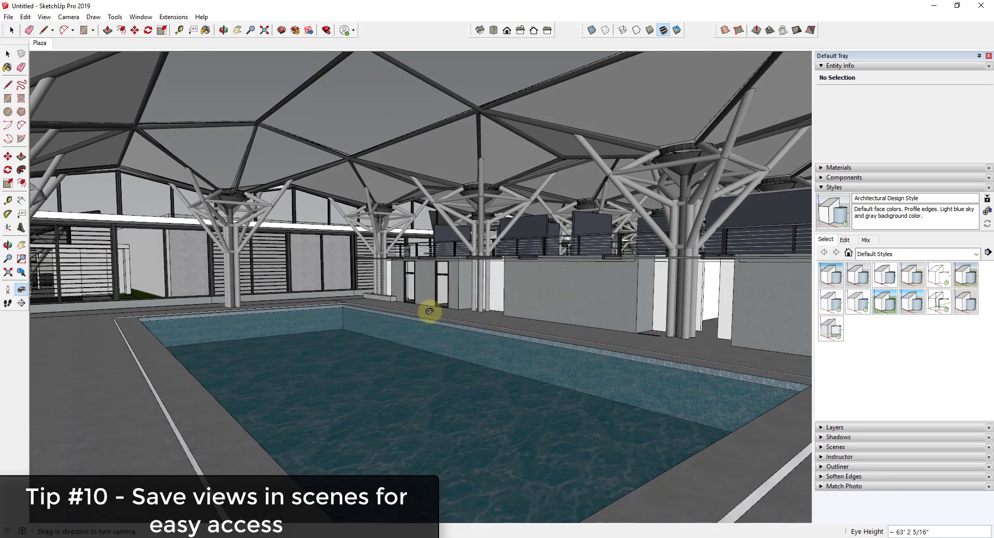
# - Save the pool view as a new scene and name it Pool
pyautogui.click(44, 17)
pyautogui.moveTo(82, 192)
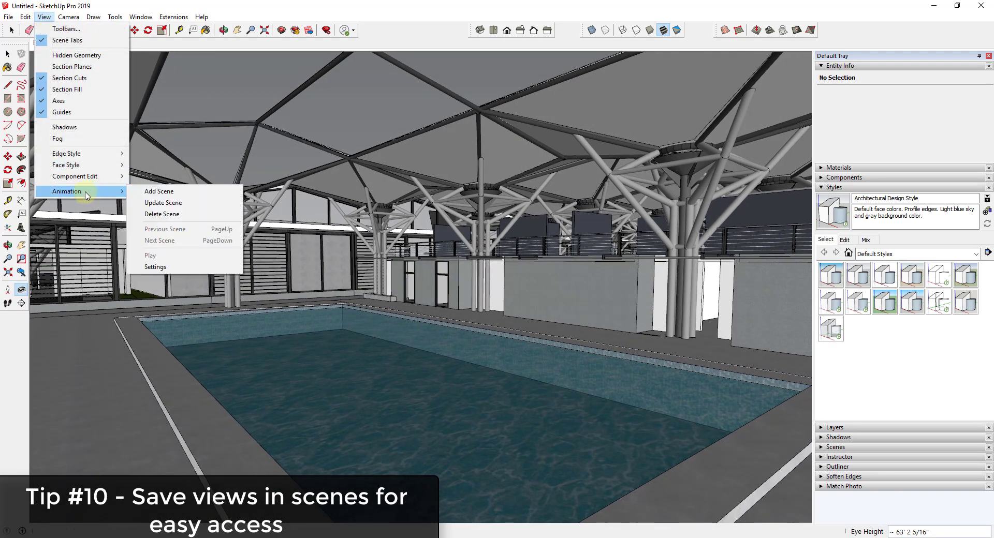
pyautogui.click(151, 191)
pyautogui.rightClick(61, 44)
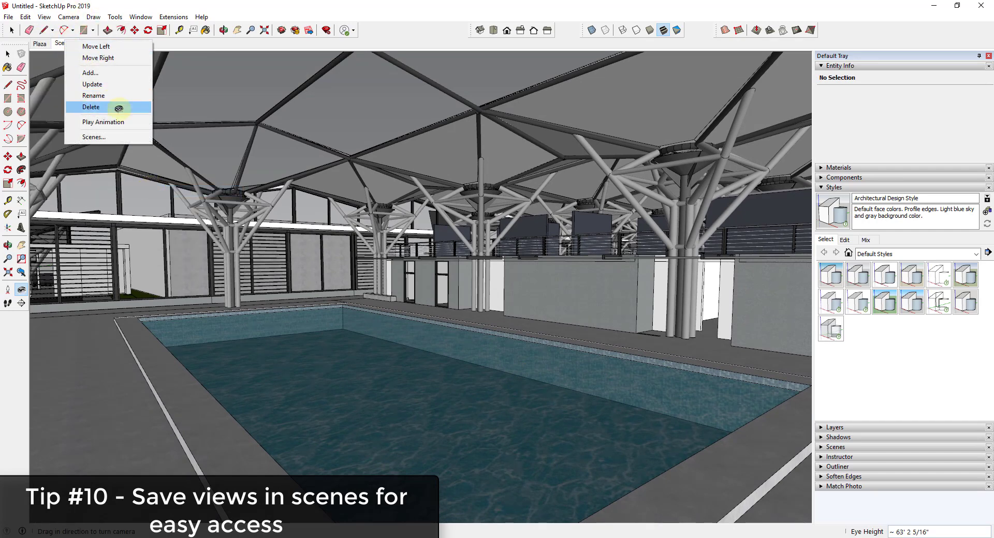
pyautogui.click(100, 95)
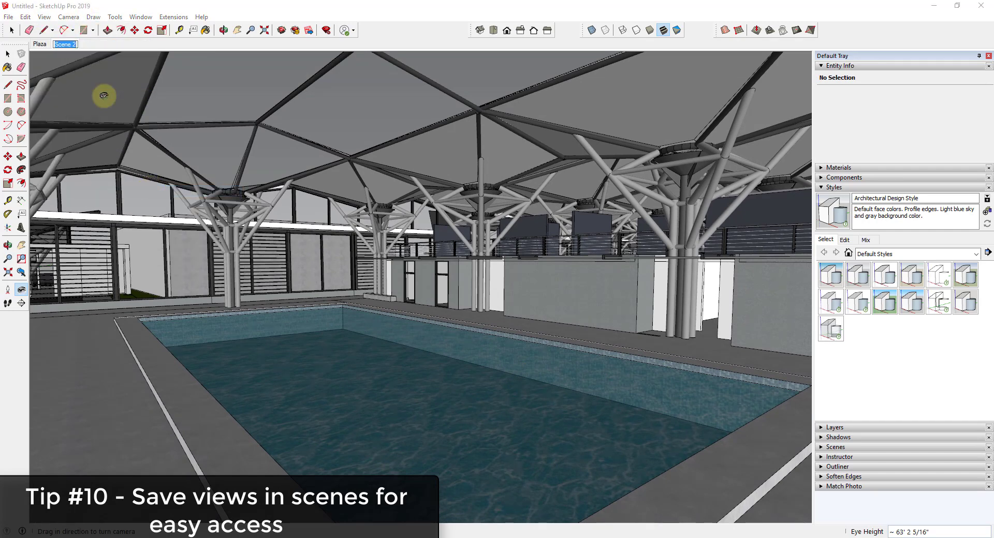
pyautogui.write('Pool')
pyautogui.press('Return')
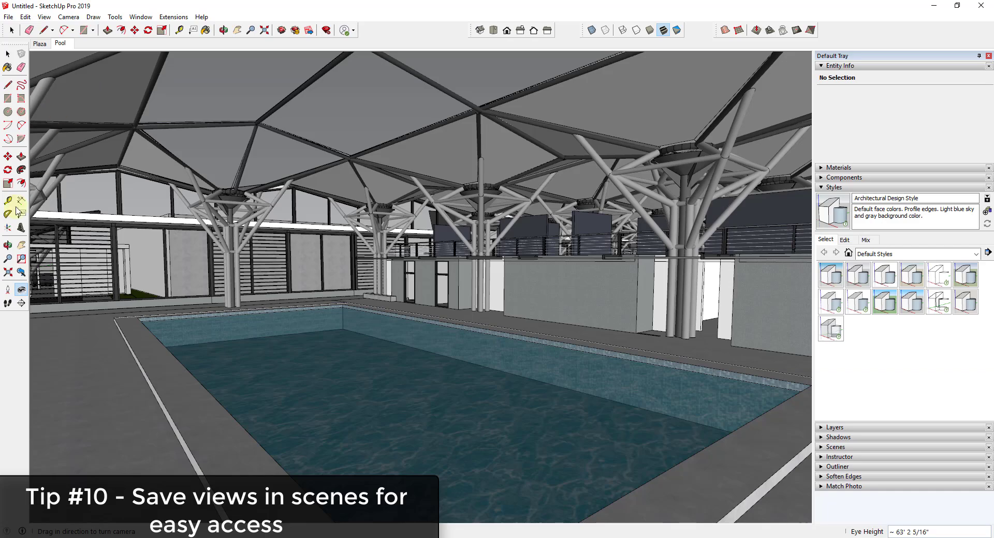
# - Position the camera on the athletic field inside the running track, facing the curved stands, starting from an overview of the whole model
pyautogui.click(8, 273)
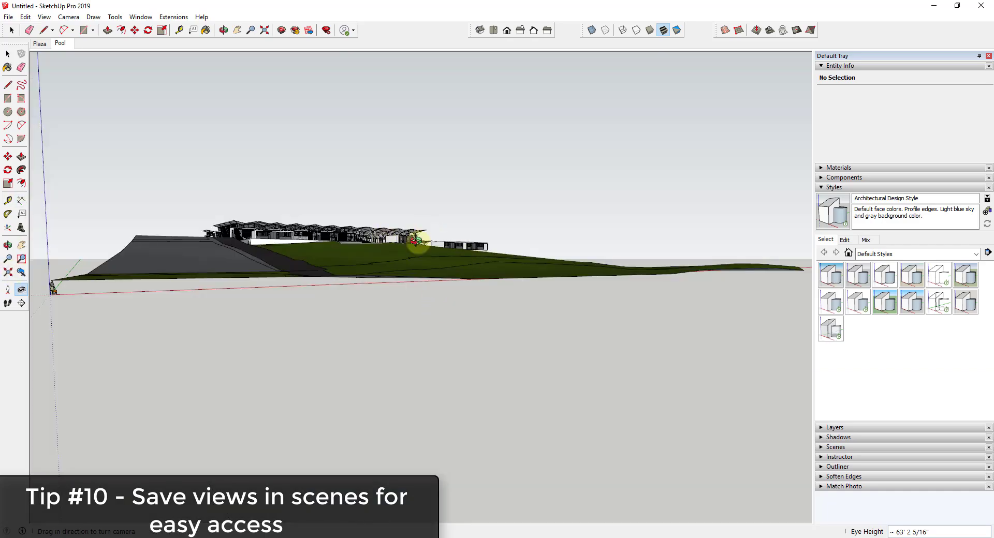
pyautogui.moveTo(415, 244); pyautogui.dragTo(205, 314)
pyautogui.scroll(5, 207, 308)
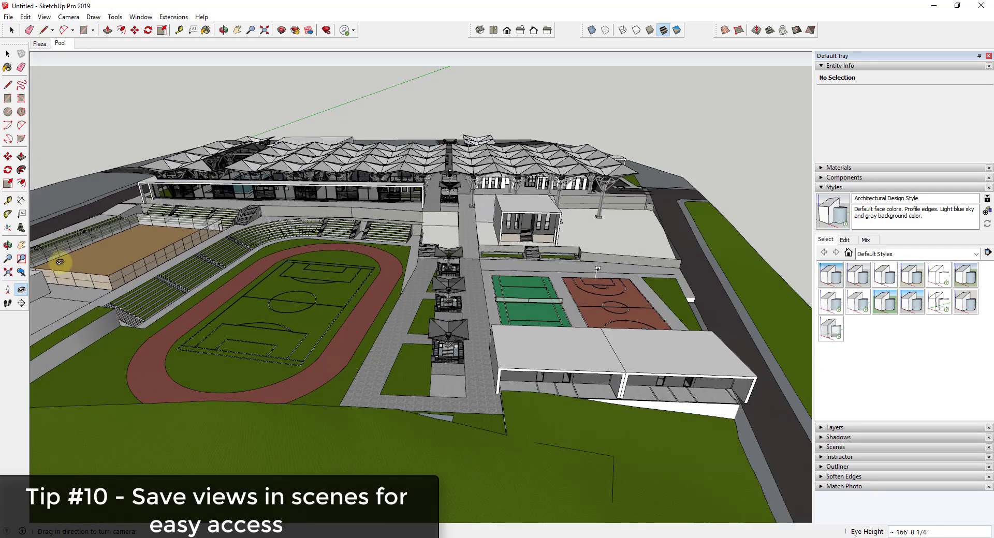
pyautogui.click(7, 291)
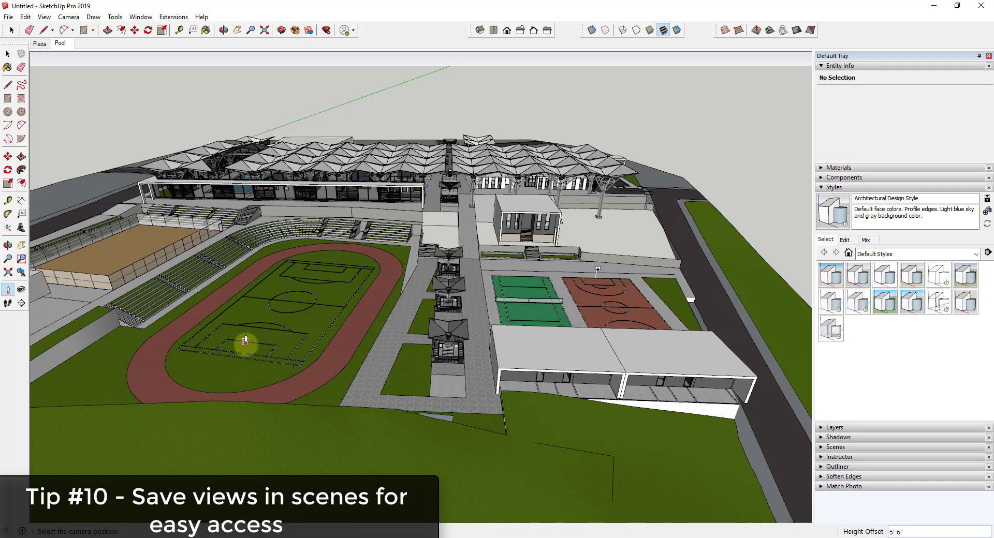
pyautogui.click(346, 226)
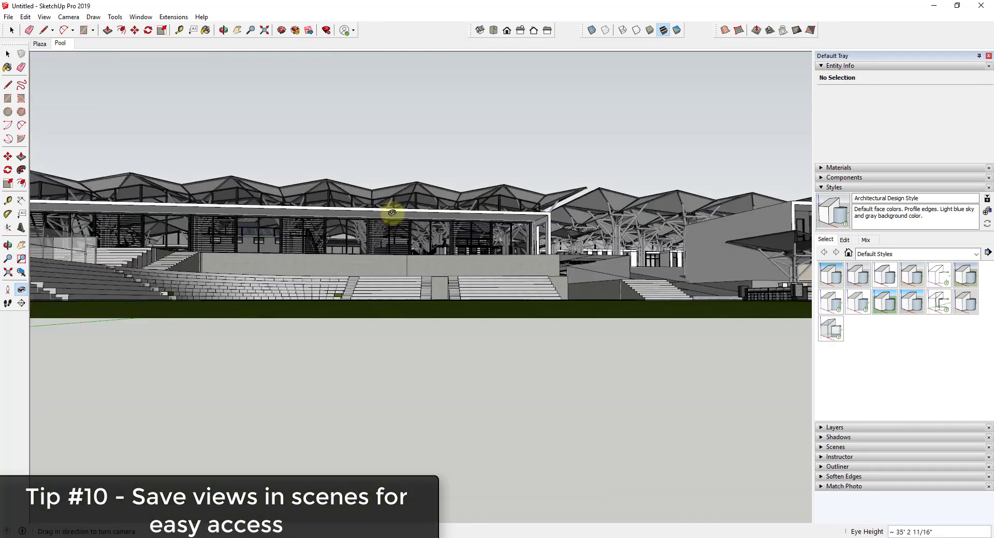
pyautogui.moveTo(392, 212)
pyautogui.mouseDown(button='middle')
pyautogui.moveTo(388, 248)
pyautogui.moveTo(393, 230)
pyautogui.mouseUp(button='middle')
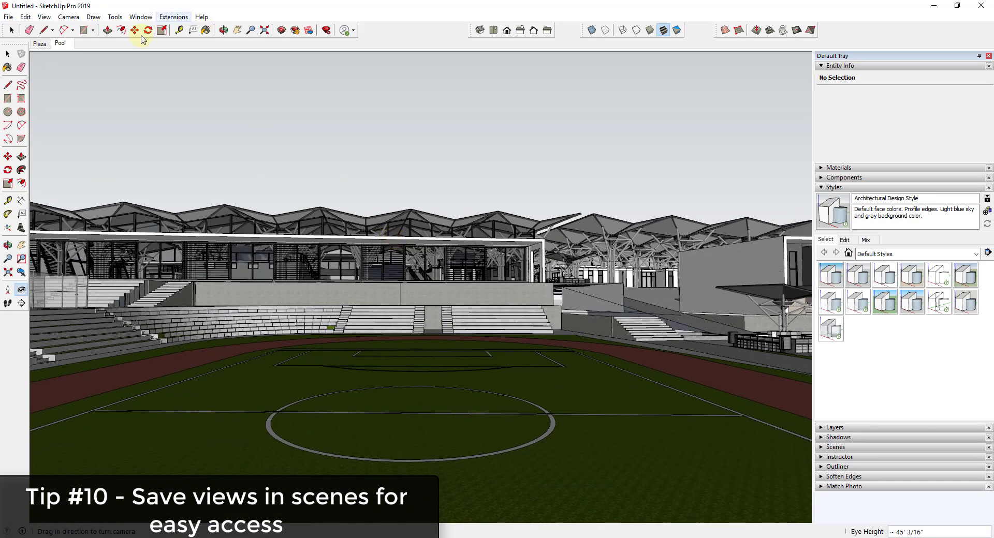
# - Save the athletic field view as a new scene and name it Field
pyautogui.rightClick(60, 46)
pyautogui.click(83, 77)
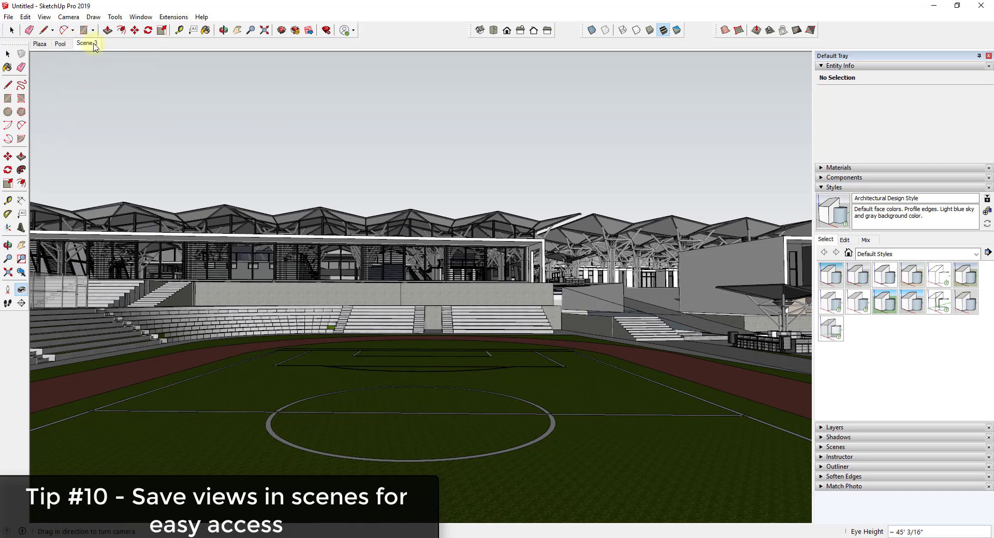
pyautogui.rightClick(95, 46)
pyautogui.click(141, 99)
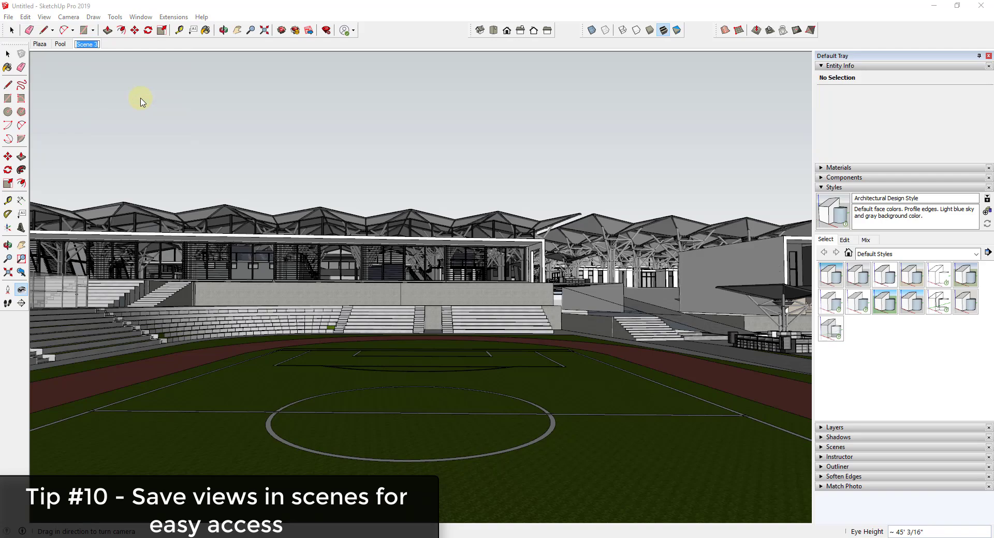
pyautogui.write('Field')
pyautogui.press('Return')
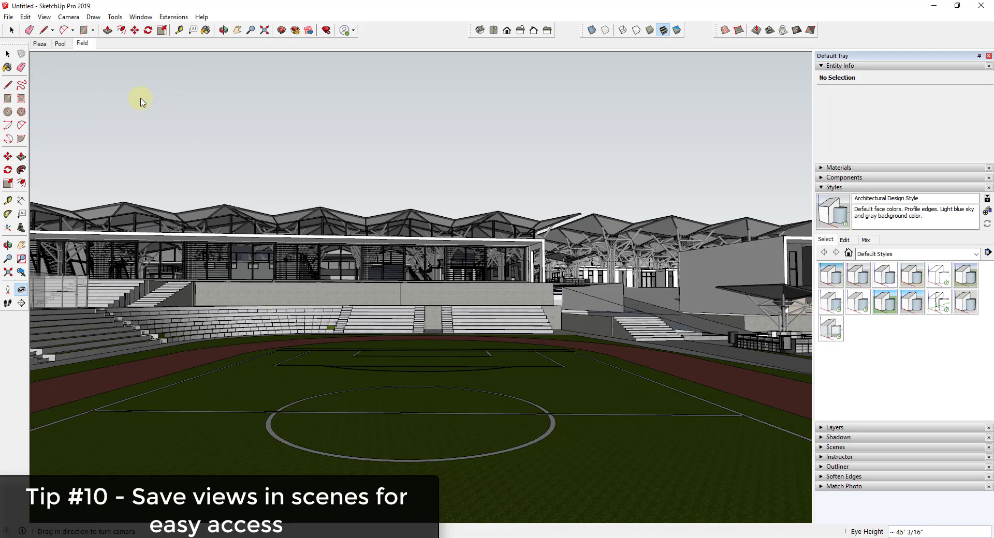
# - Move away from the field view, and recall the saved Pool, Plaza and Field scenes one after another
pyautogui.moveTo(522, 254); pyautogui.dragTo(366, 262, button='middle')
pyautogui.scroll(6, 366, 262)
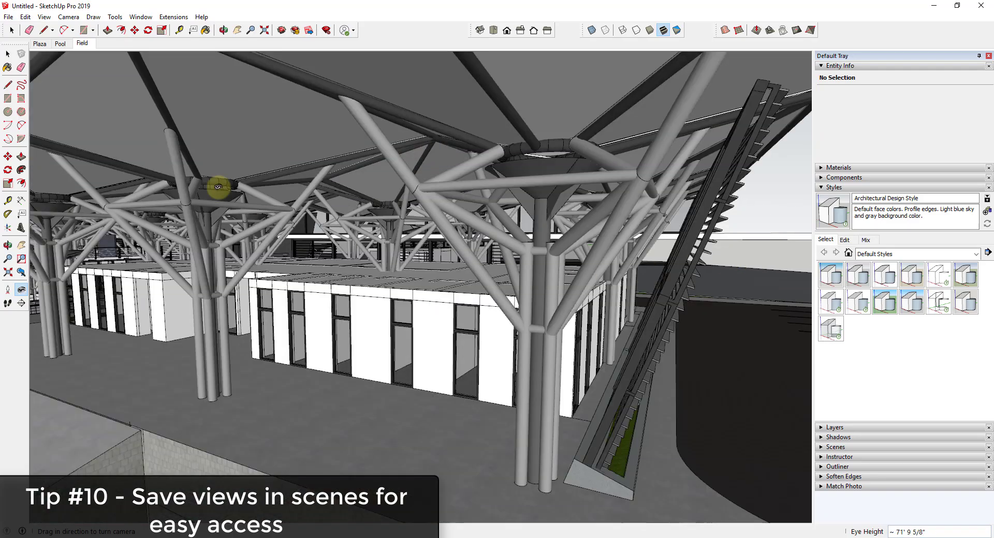
pyautogui.click(60, 43)
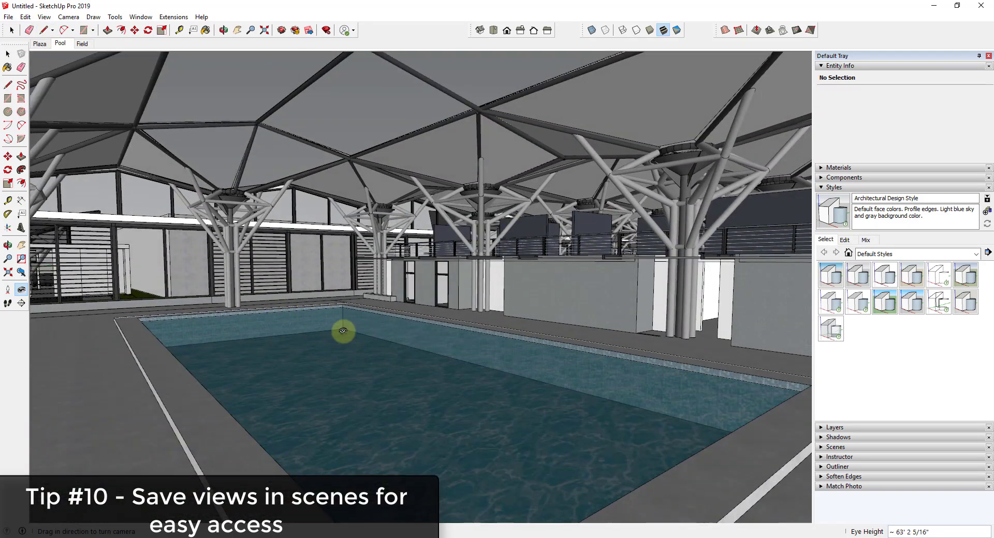
pyautogui.click(40, 44)
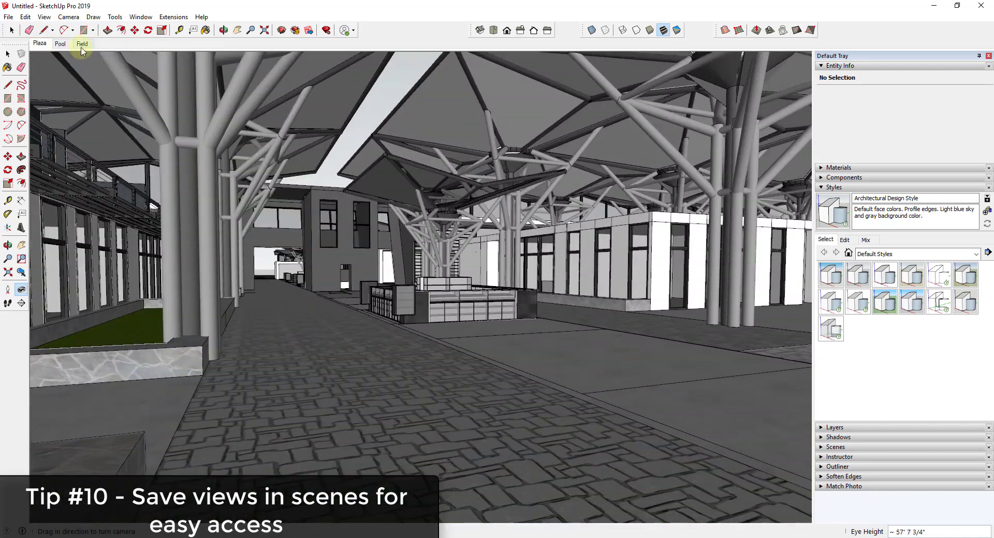
pyautogui.click(82, 45)
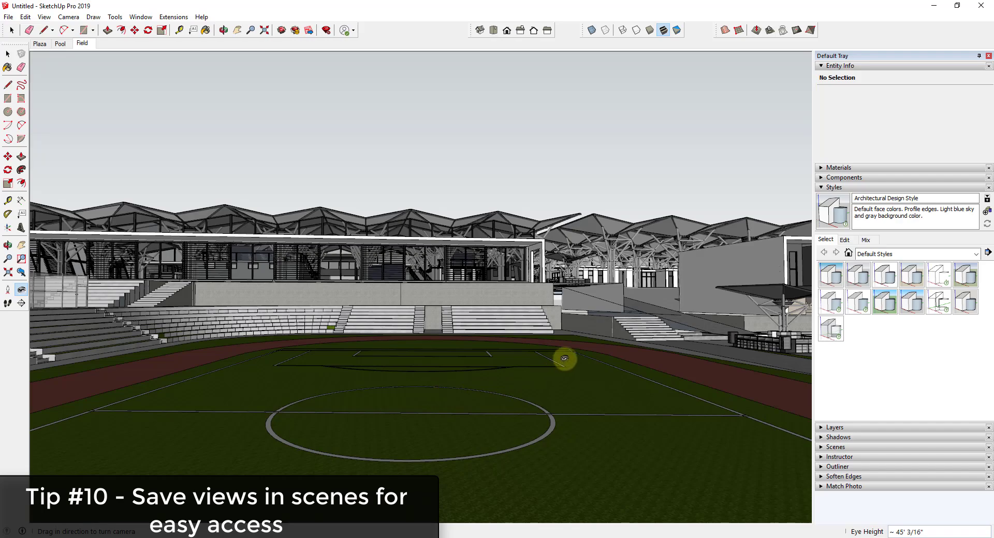
# - Recall the Pool scene, look around toward the walled building beside the pool, and update the scene with that view
pyautogui.click(60, 44)
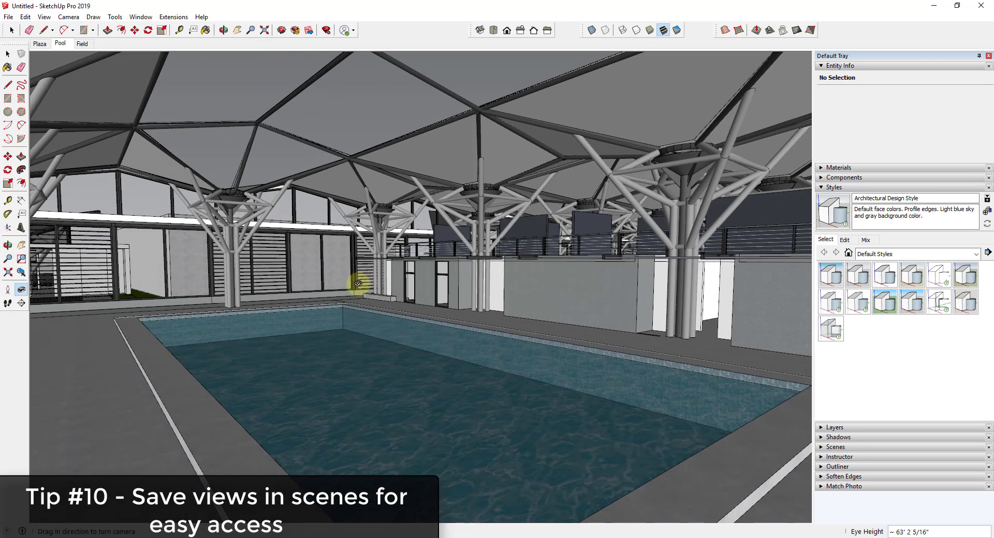
pyautogui.moveTo(357, 284); pyautogui.dragTo(541, 293)
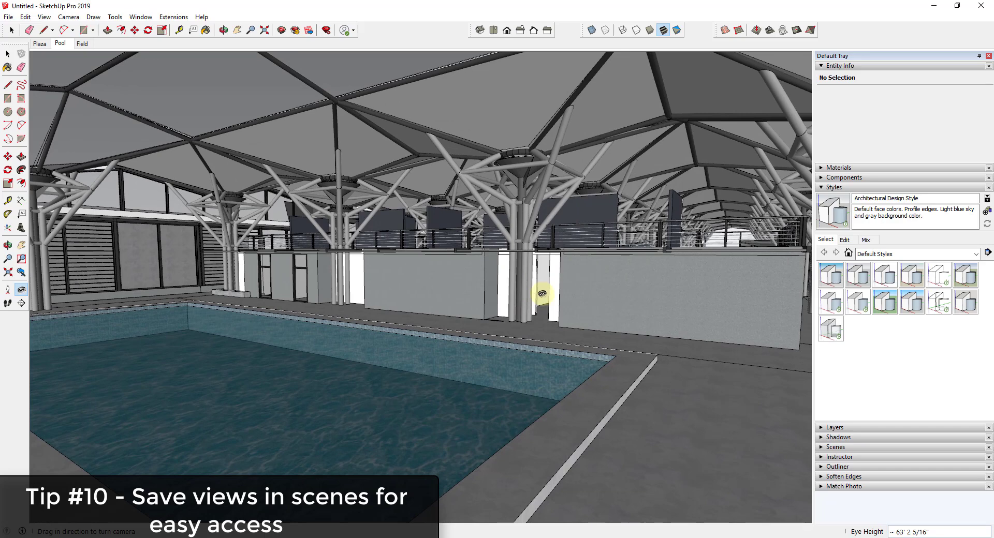
pyautogui.rightClick(60, 46)
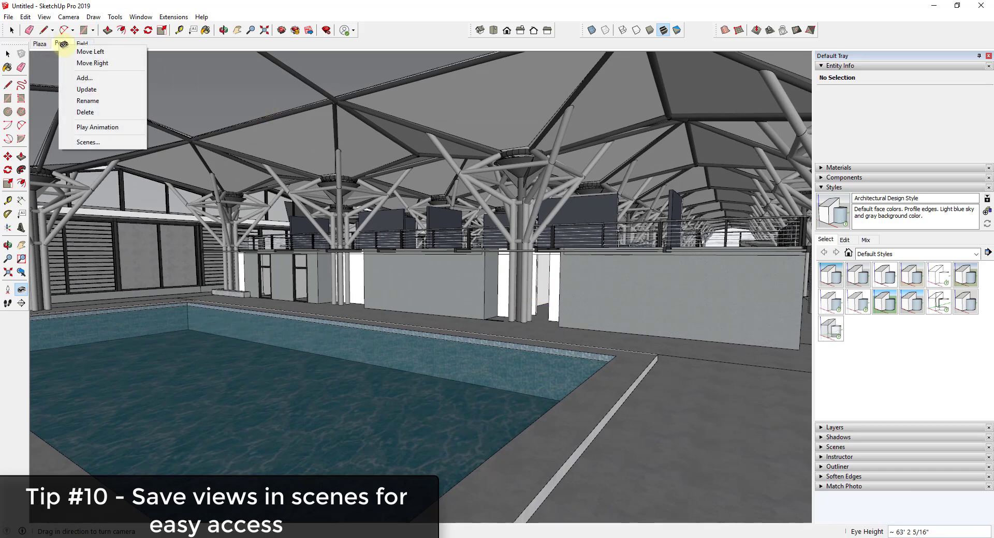
pyautogui.click(86, 89)
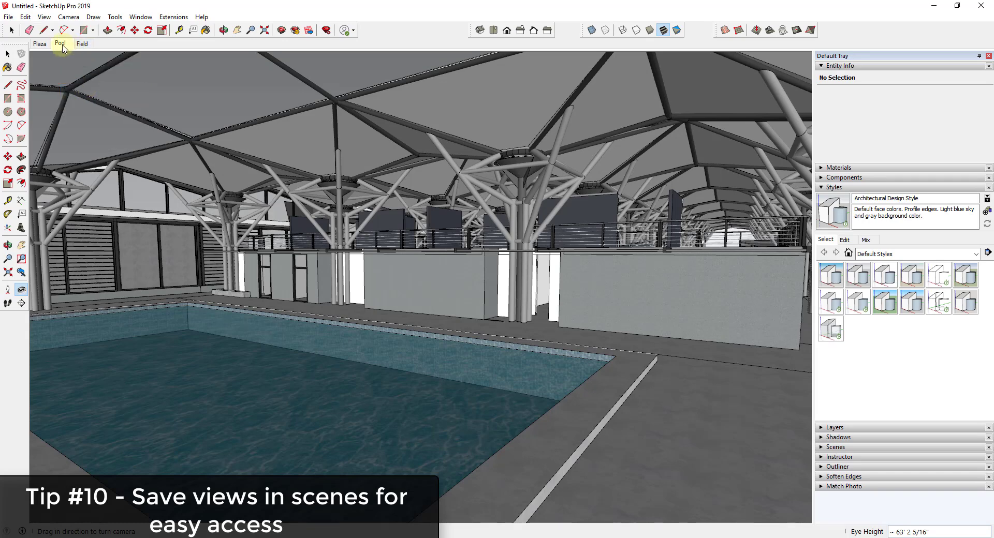
# - Look around toward the pool deck lined with tree-shaped columns and update the Pool scene with that view
pyautogui.moveTo(671, 299); pyautogui.dragTo(257, 332)
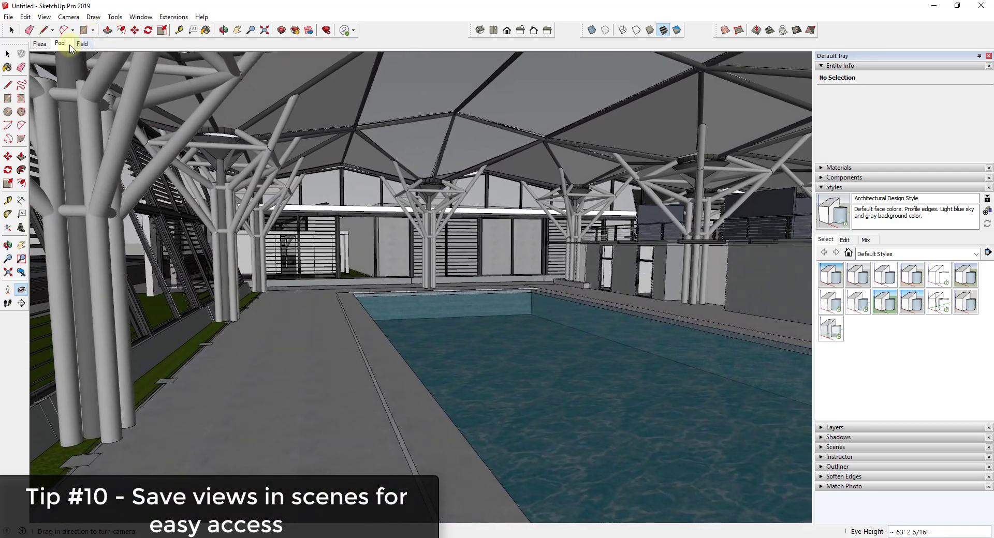
pyautogui.rightClick(58, 43)
pyautogui.click(85, 90)
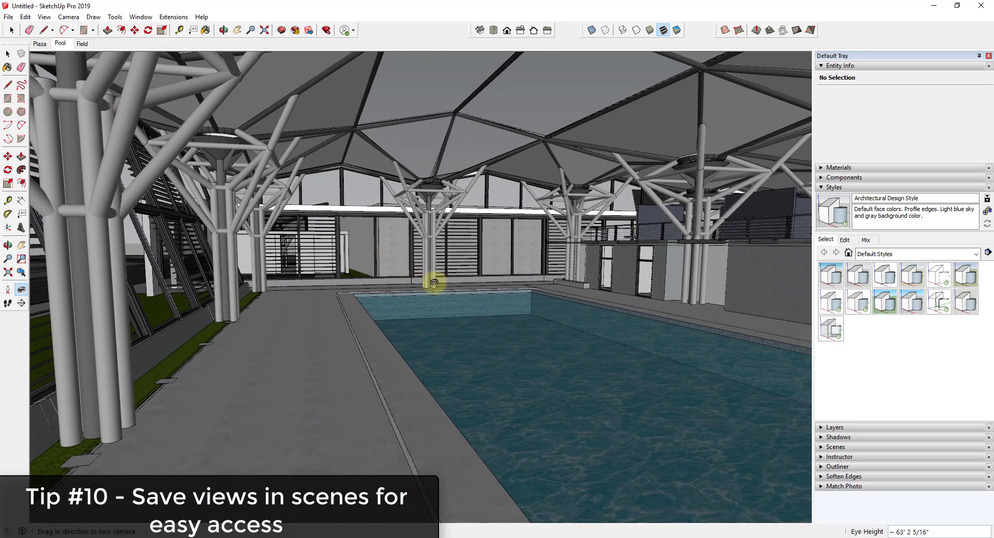
# - Look around from the pool deck to frame the pool diagonally with the building behind it
pyautogui.moveTo(469, 304); pyautogui.dragTo(433, 285)
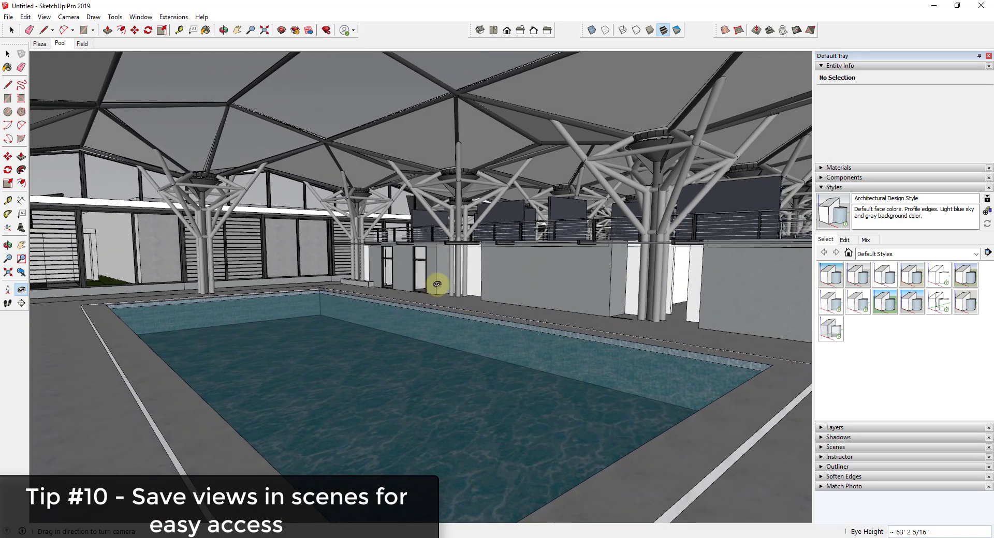